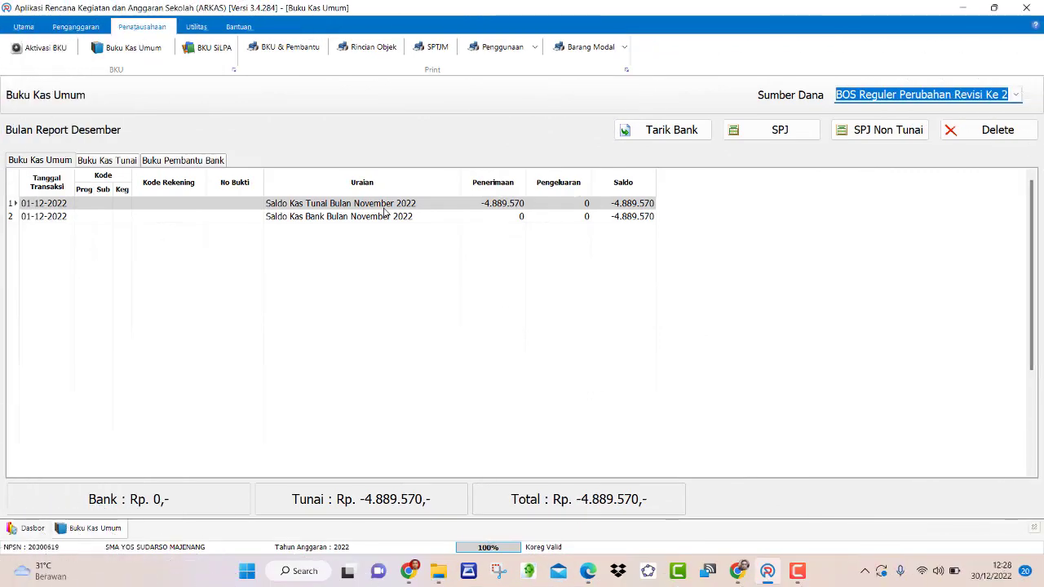
# - Check the BOS Salur stage 3 remaining balance of 8.036.768 in Chrome, then return to ARKAS
pyautogui.click(408, 571)
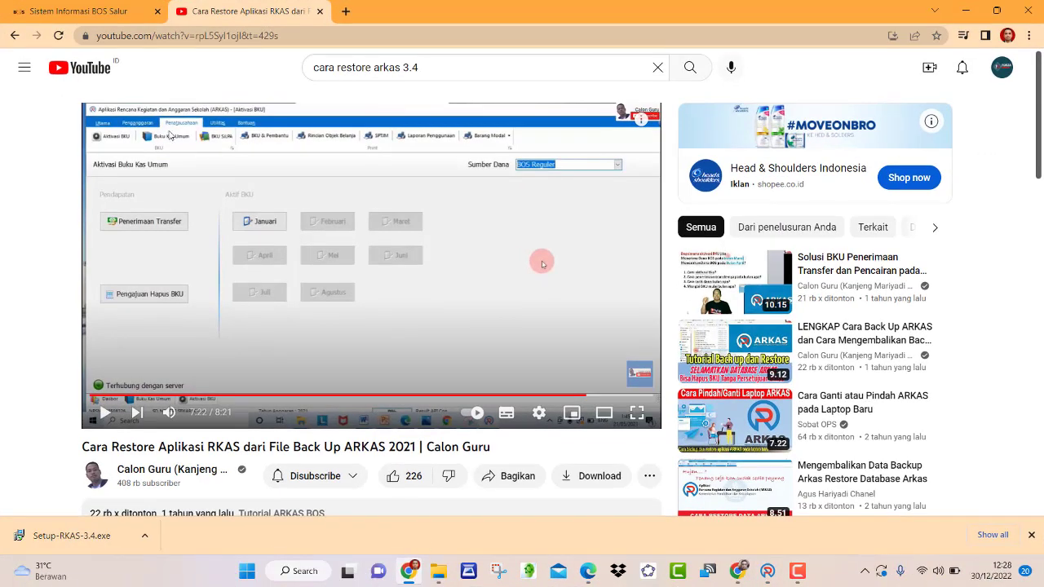
pyautogui.click(130, 11)
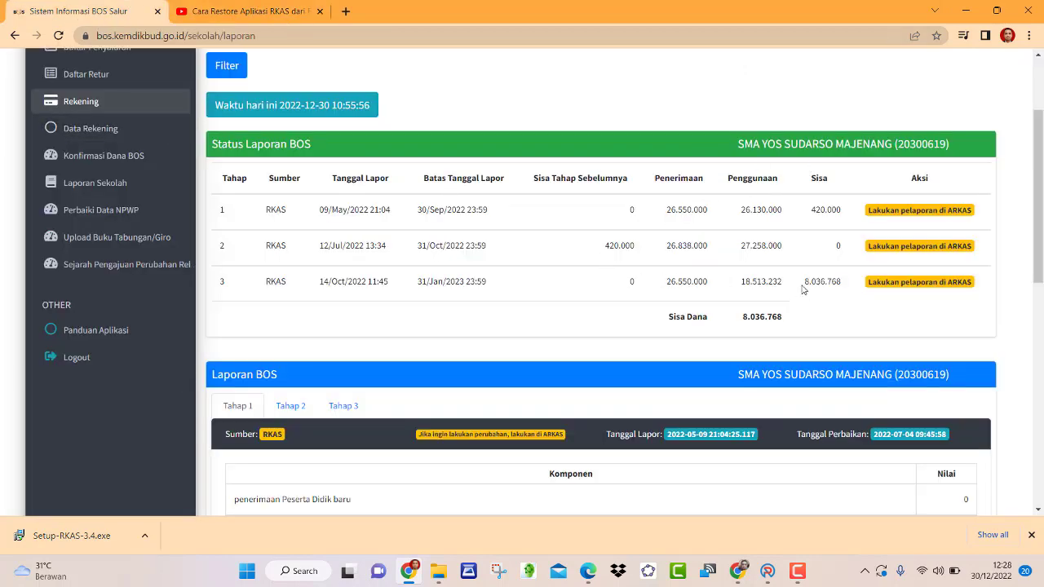
pyautogui.moveTo(805, 282); pyautogui.dragTo(844, 283)
pyautogui.click(767, 572)
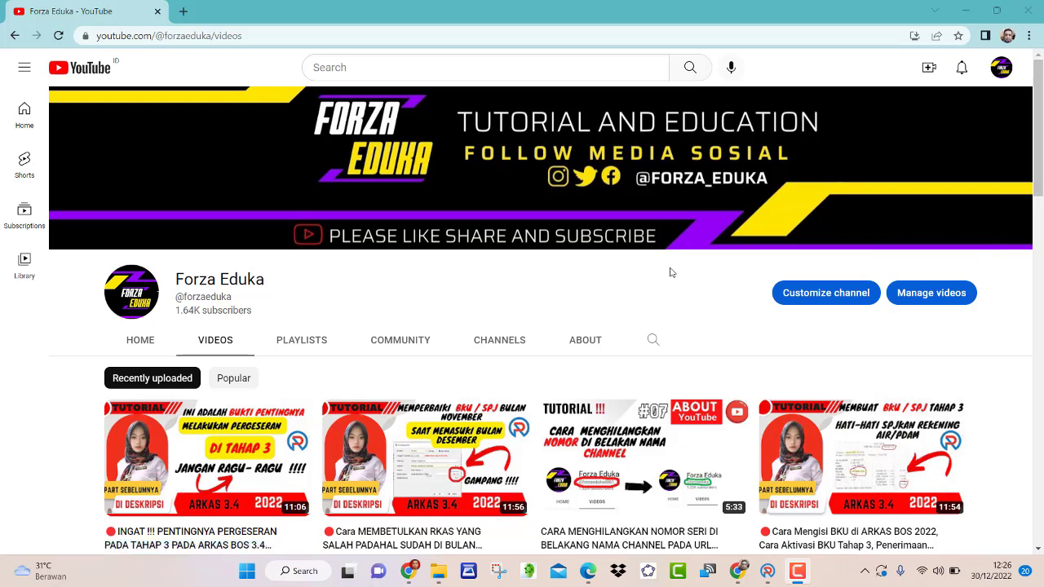
# - Browse the Forza Eduka channel's ARKAS 3.4 video list, then go back to the ARKAS dashboard
pyautogui.scroll(-1, 492, 295)
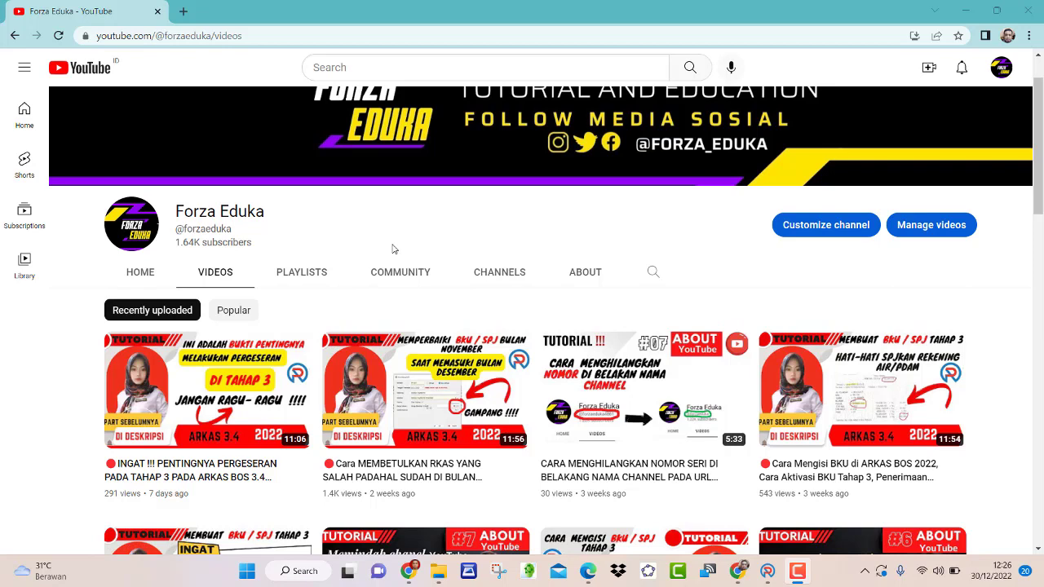
pyautogui.scroll(1, 392, 249)
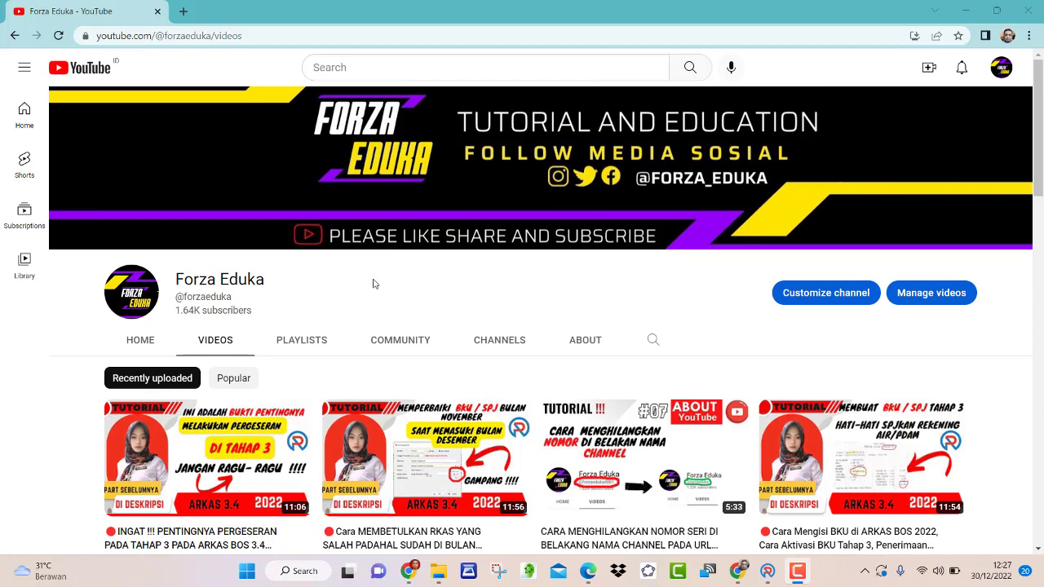
pyautogui.scroll(-1, 373, 283)
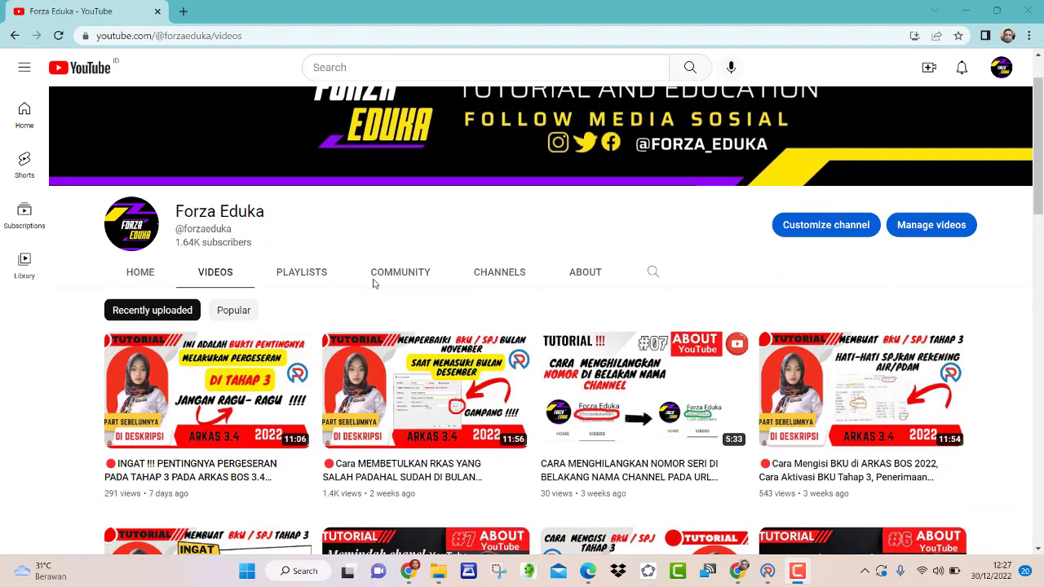
pyautogui.scroll(-2, 372, 283)
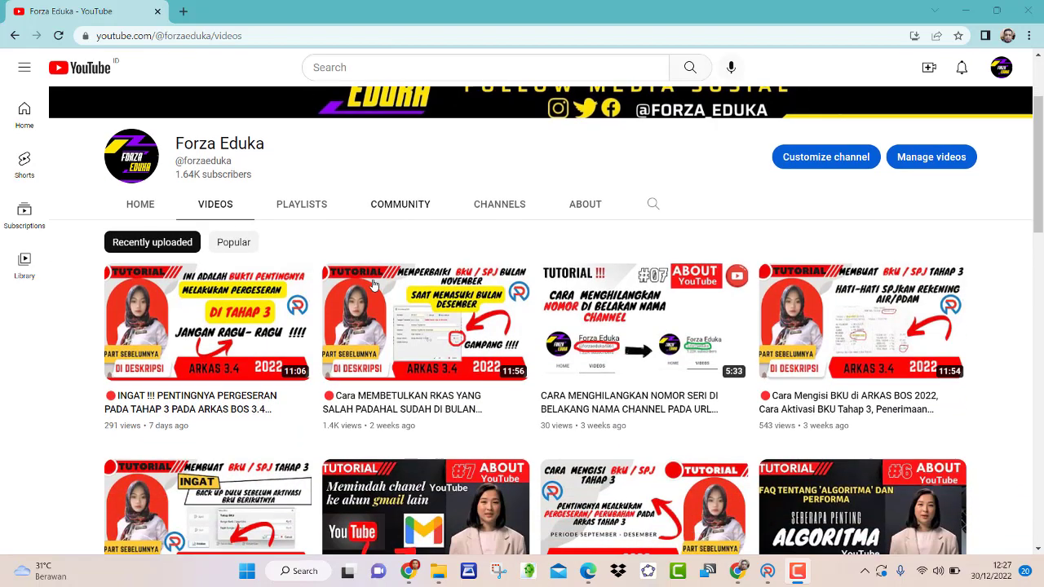
pyautogui.scroll(-2, 373, 284)
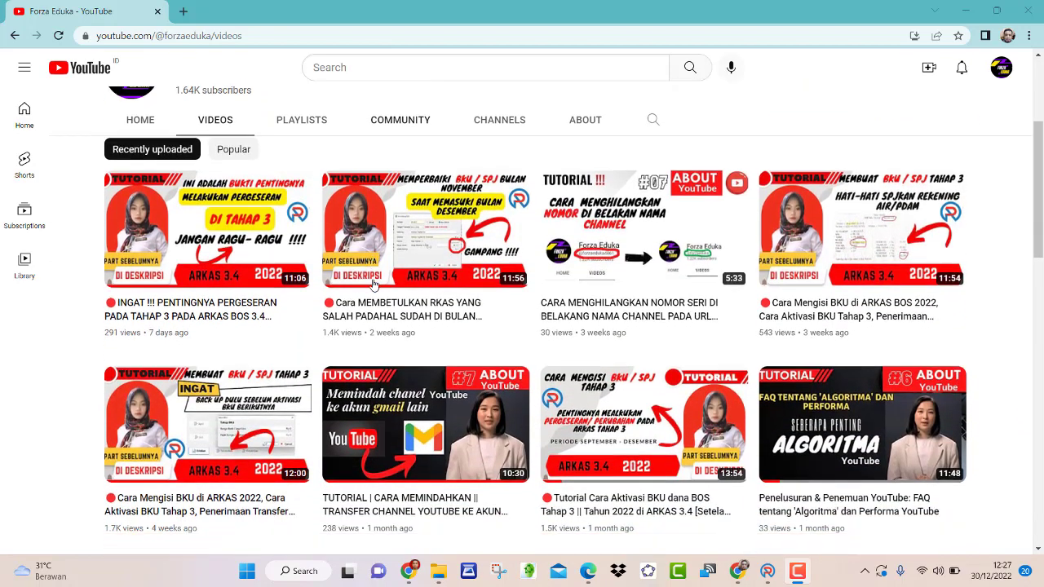
pyautogui.scroll(-4, 372, 283)
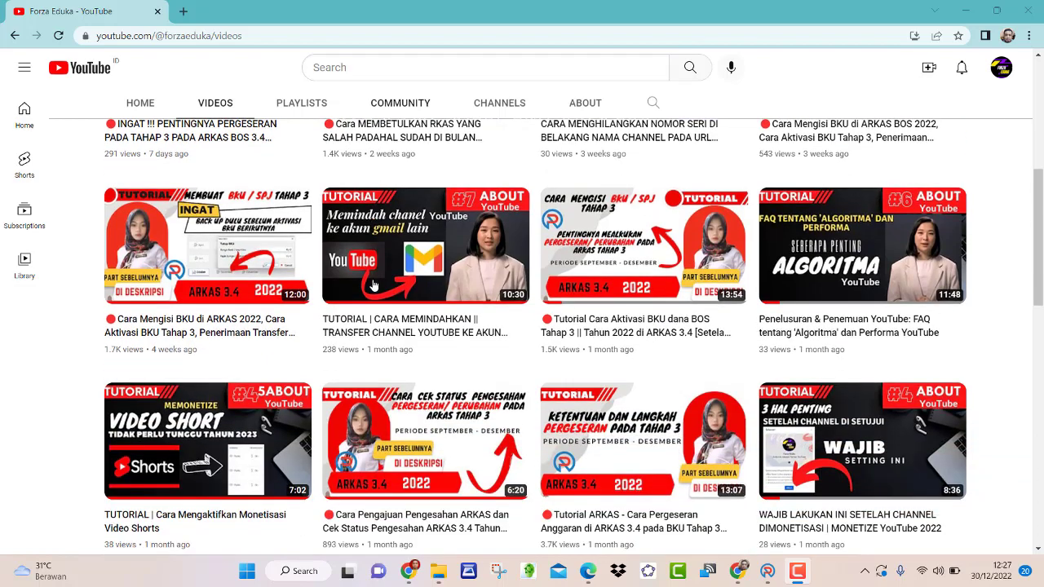
pyautogui.scroll(-2, 373, 283)
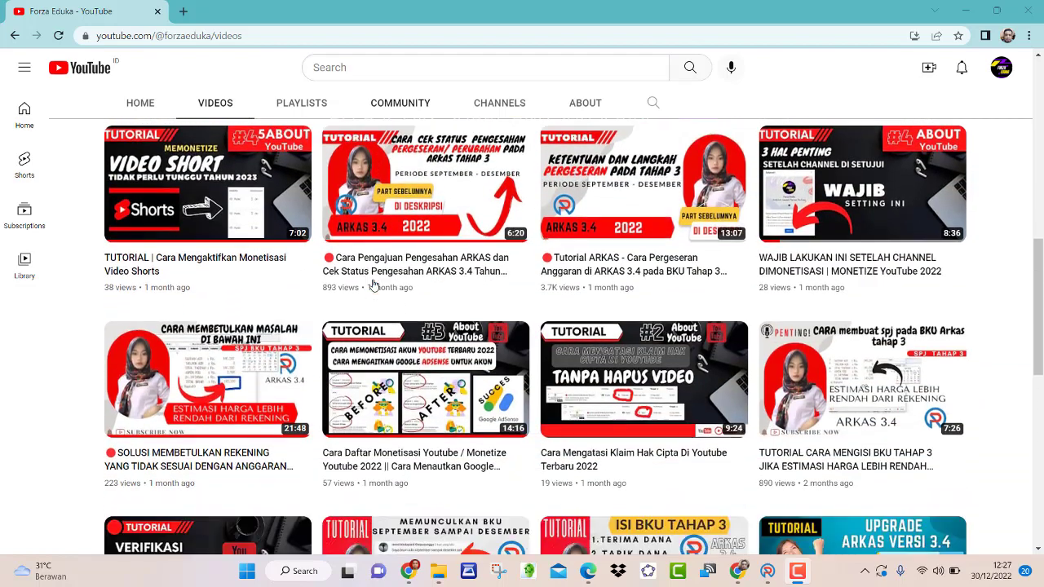
pyautogui.scroll(-3, 373, 284)
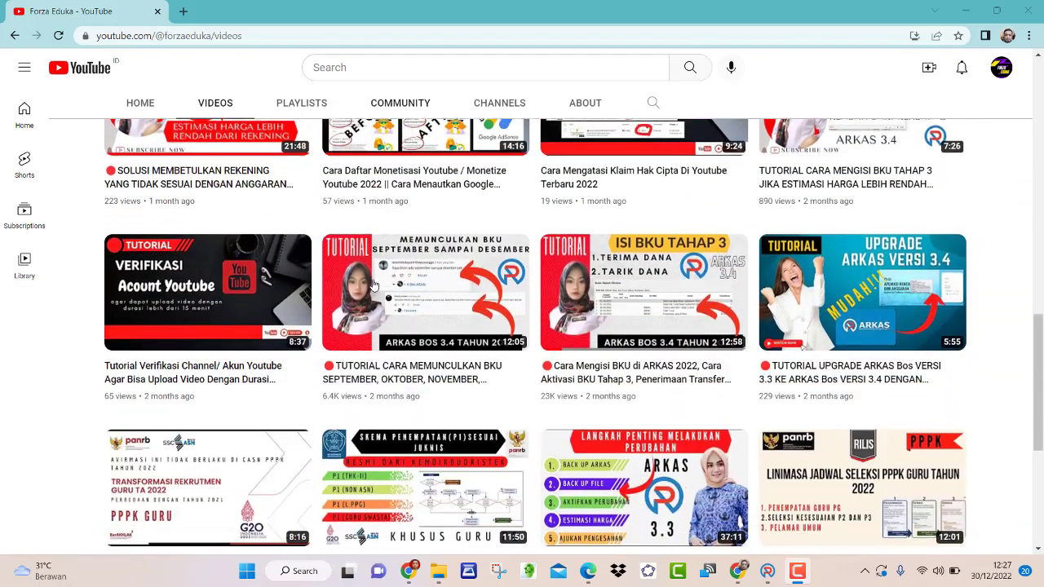
pyautogui.scroll(11, 373, 284)
pyautogui.scroll(3, 373, 283)
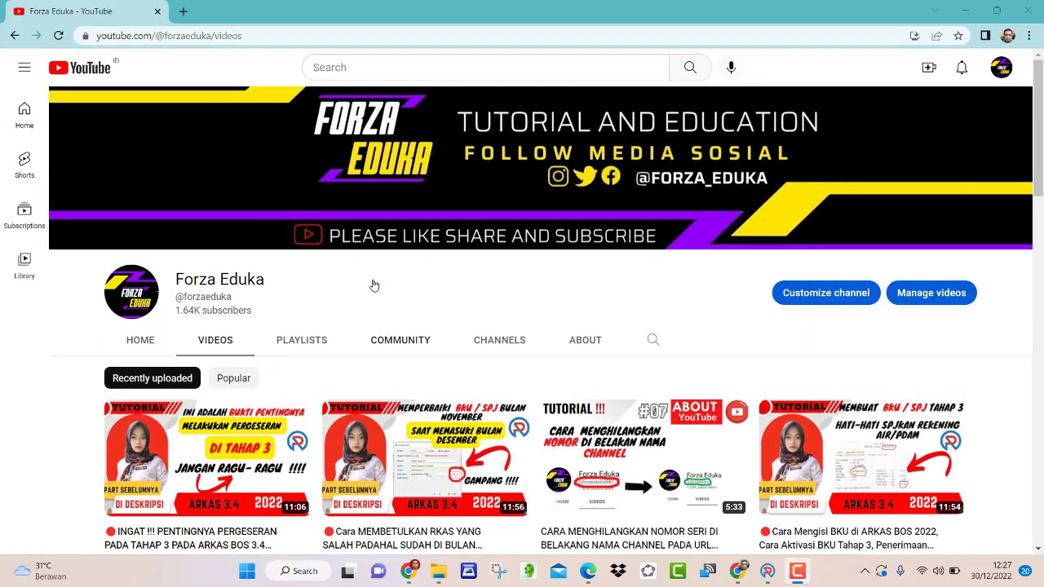
pyautogui.scroll(-3, 374, 285)
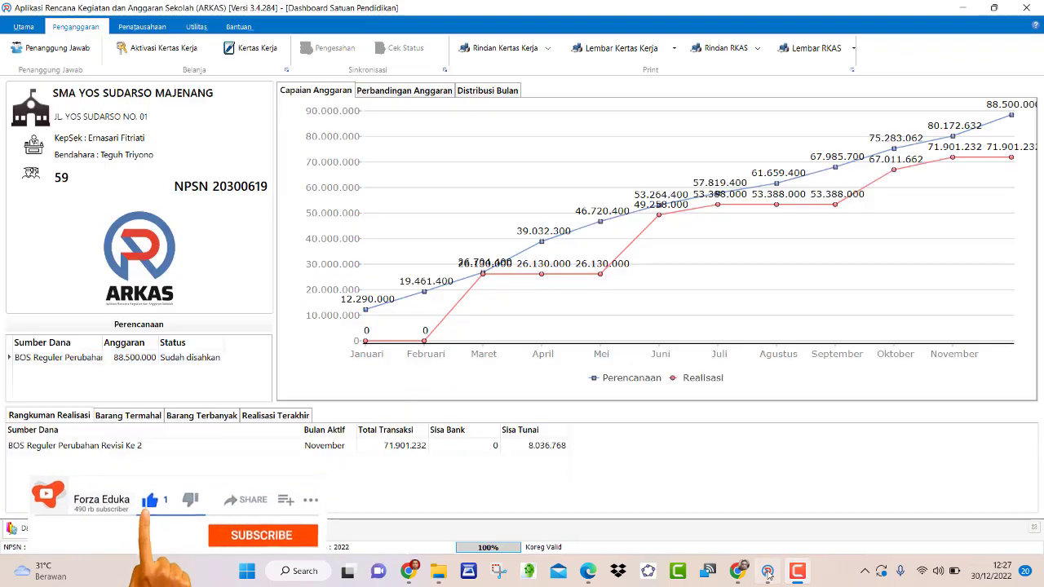
pyautogui.click(767, 572)
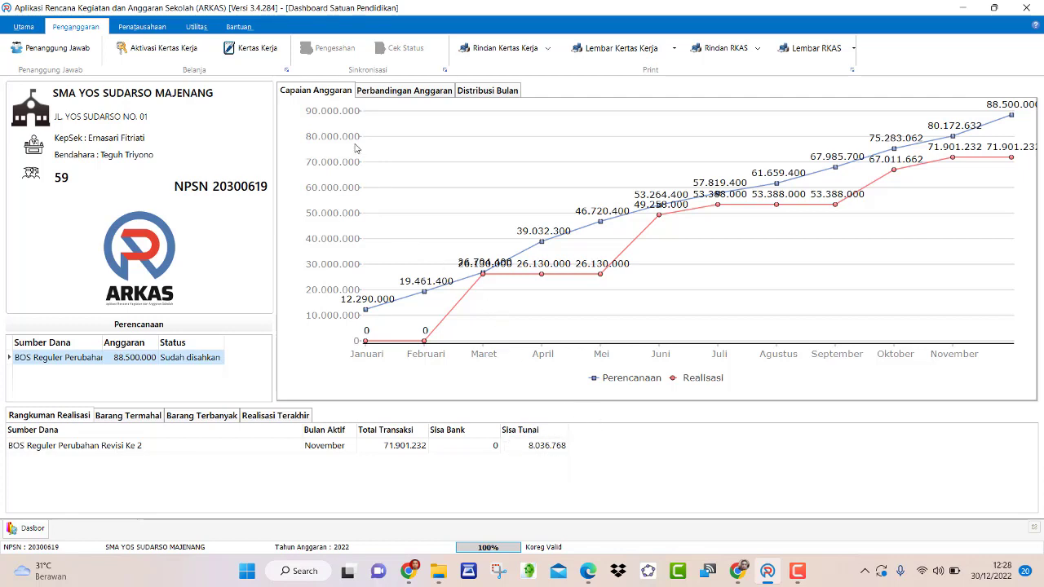
# - Load the December Buku Kas Umum for BOS Reguler Perubahan Revisi Ke 2, showing Tunai −4.889.570
pyautogui.click(138, 28)
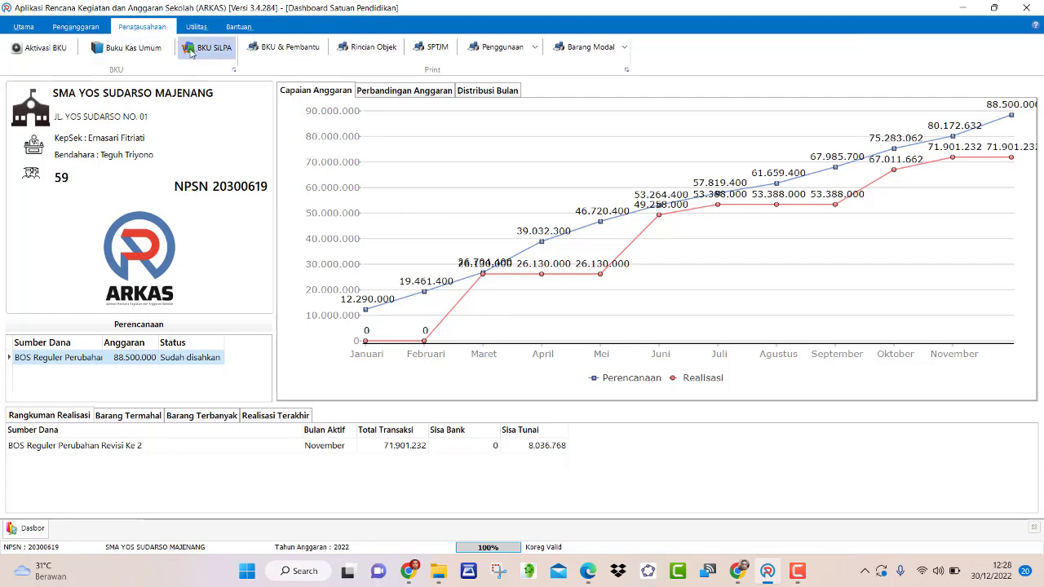
pyautogui.click(131, 49)
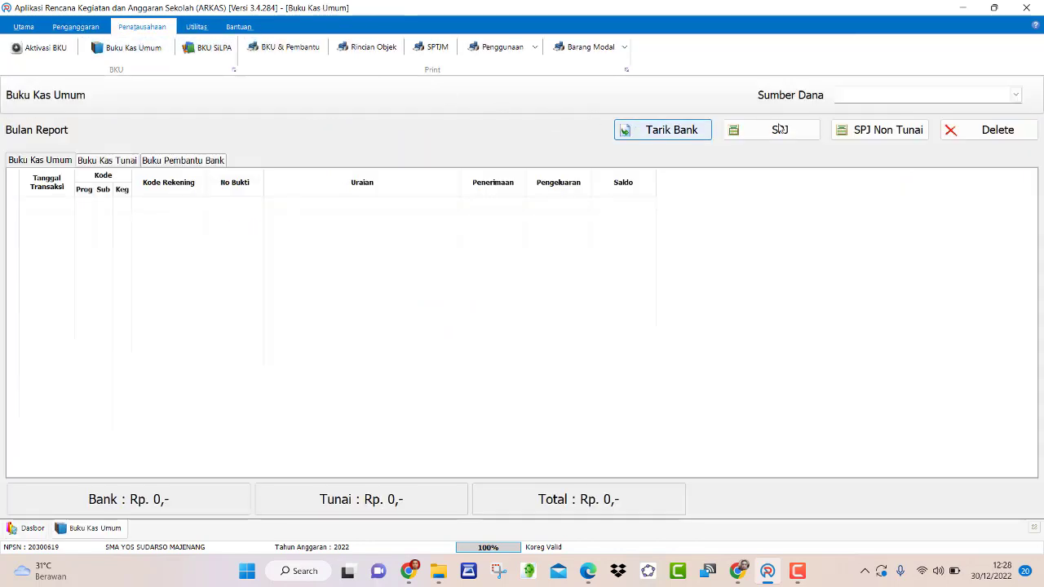
pyautogui.click(906, 95)
pyautogui.click(904, 109)
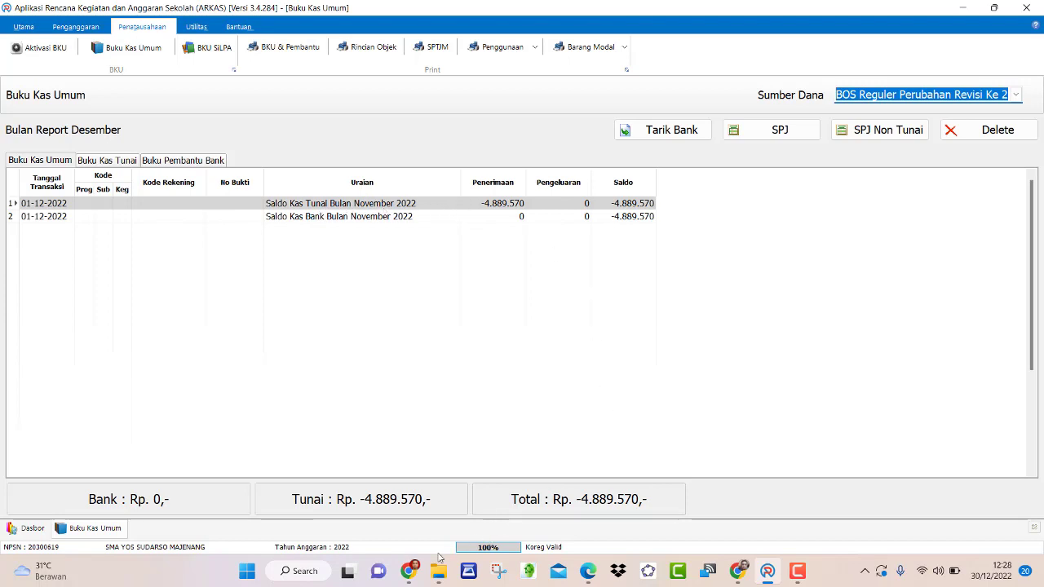
pyautogui.click(409, 570)
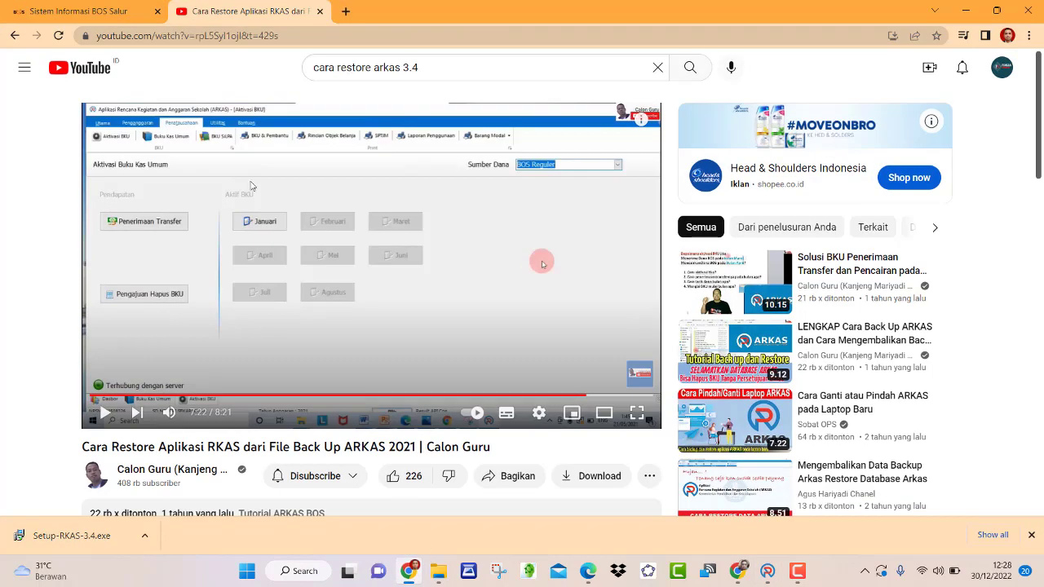
# - Recheck the BOS Salur Sisa of 8.036.768, then return to ARKAS's December cash book
pyautogui.click(144, 10)
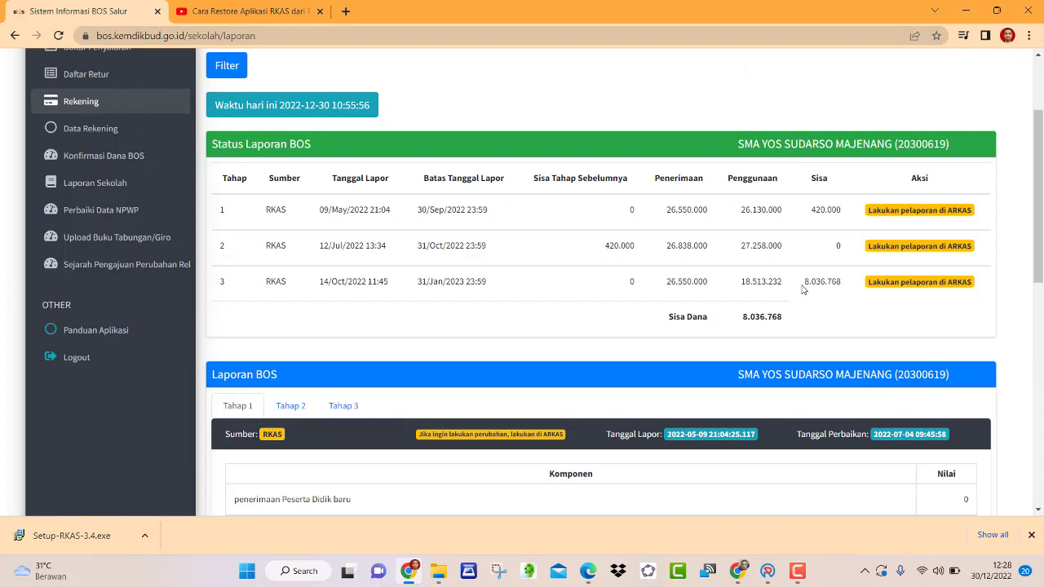
pyautogui.moveTo(806, 283); pyautogui.dragTo(845, 287)
pyautogui.click(768, 571)
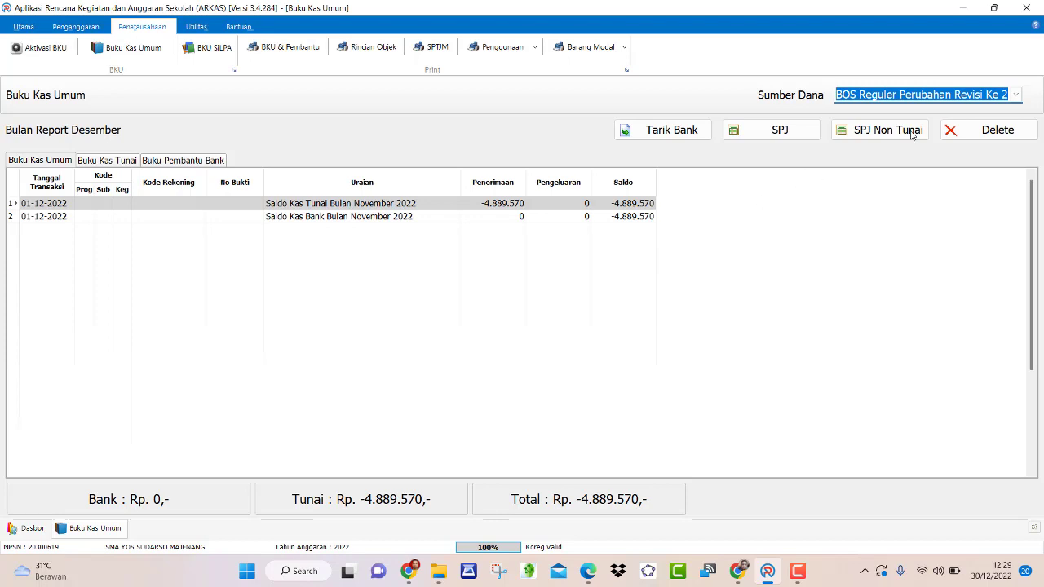
# - Exit ARKAS with Keluar and minimize both Chrome windows
pyautogui.click(1027, 8)
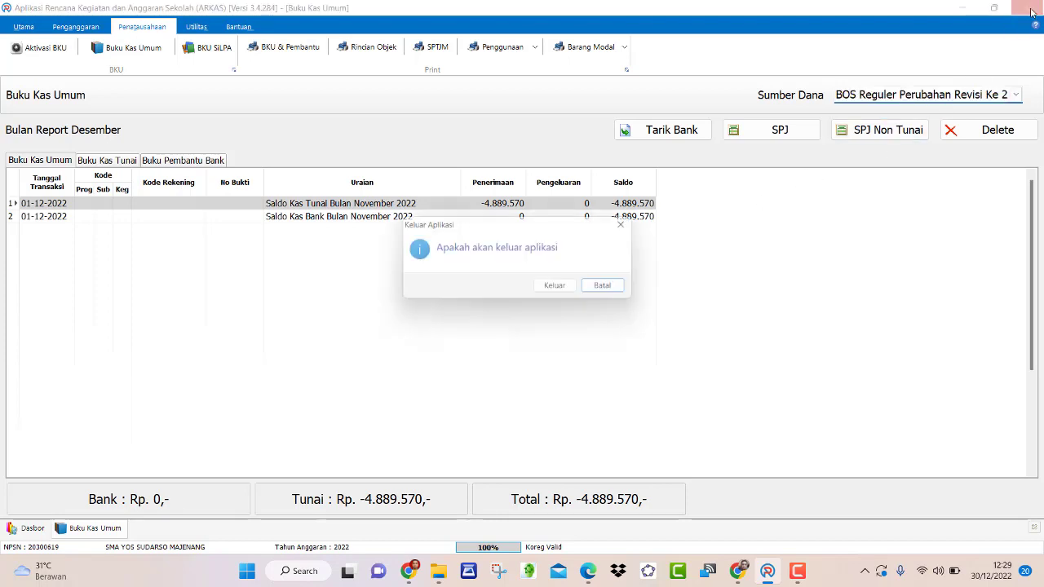
pyautogui.click(561, 289)
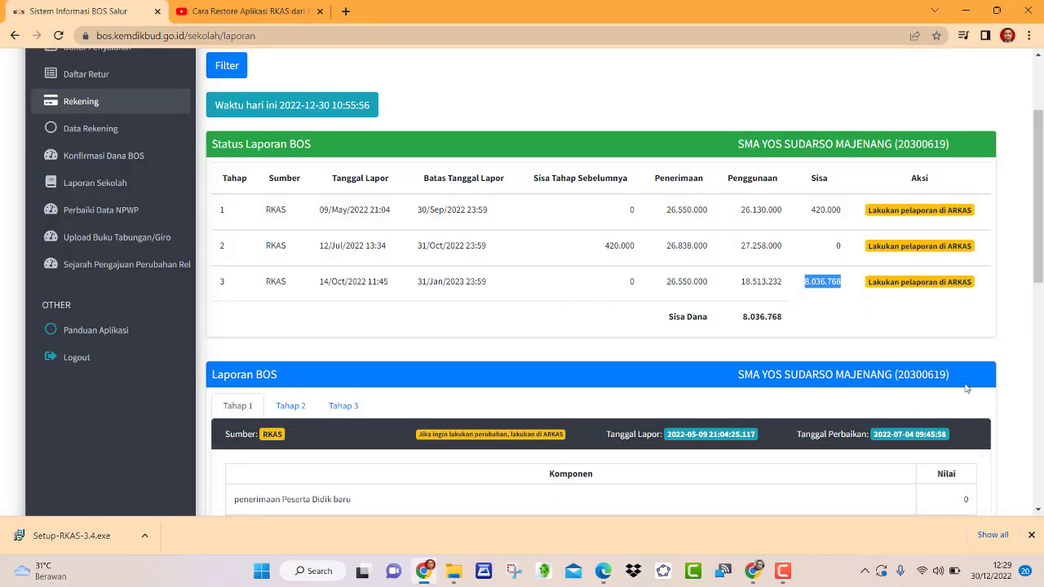
pyautogui.click(962, 14)
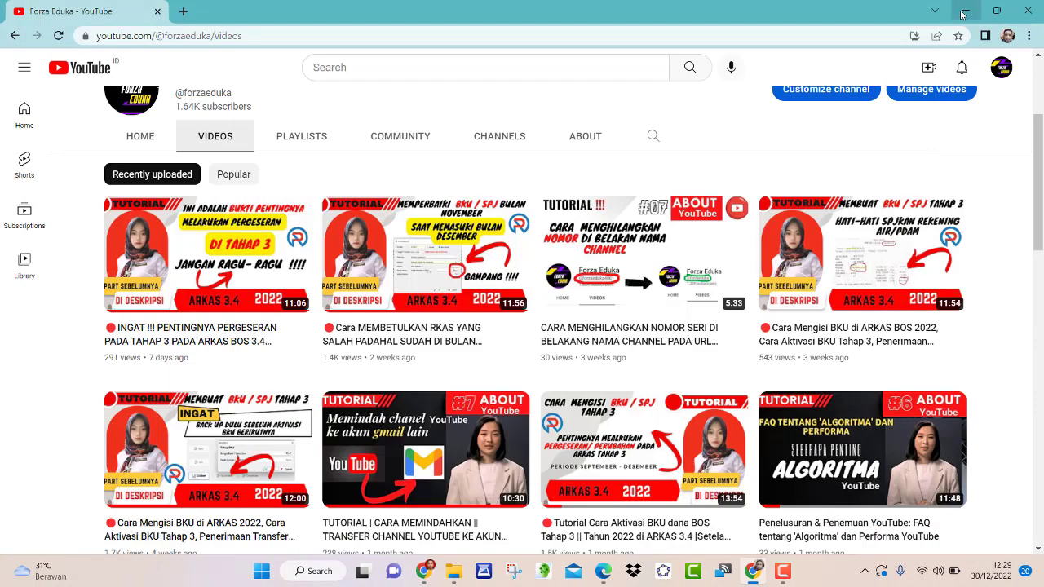
pyautogui.click(963, 14)
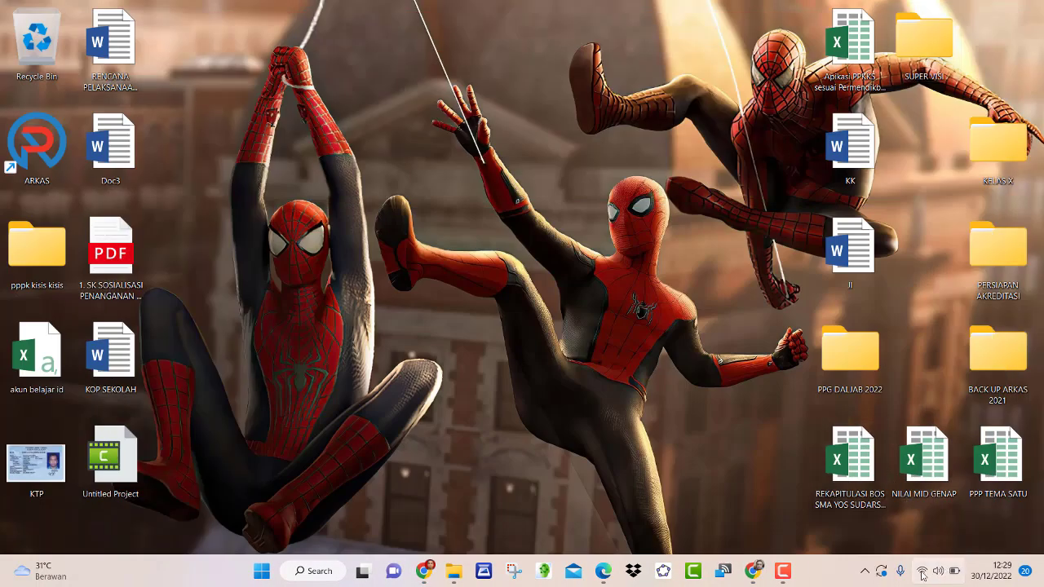
# - Disconnect the laptop from the SMA_YOSMA Wi-Fi network
pyautogui.click(924, 574)
pyautogui.click(858, 258)
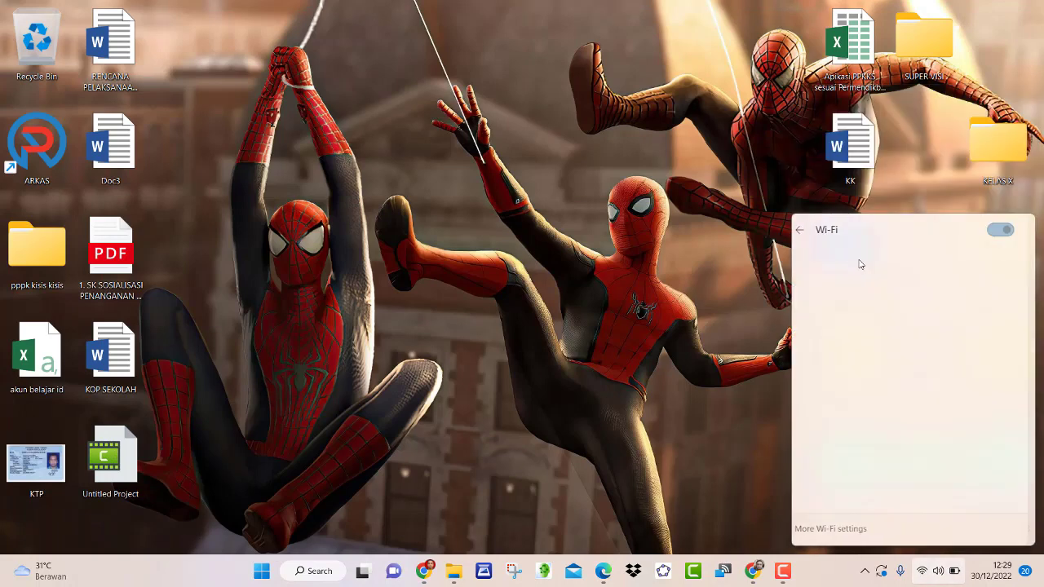
pyautogui.click(973, 305)
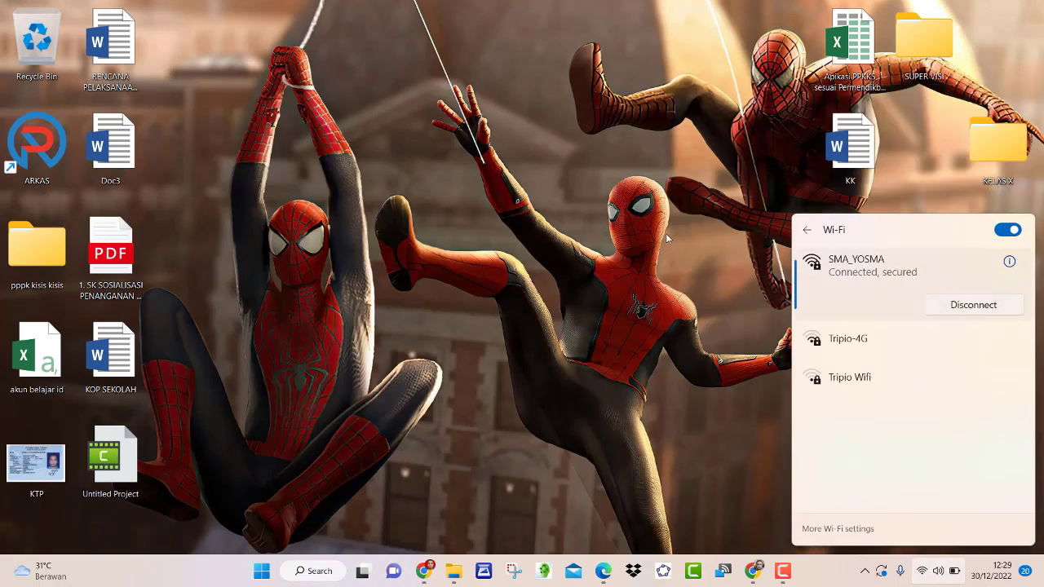
pyautogui.click(721, 268)
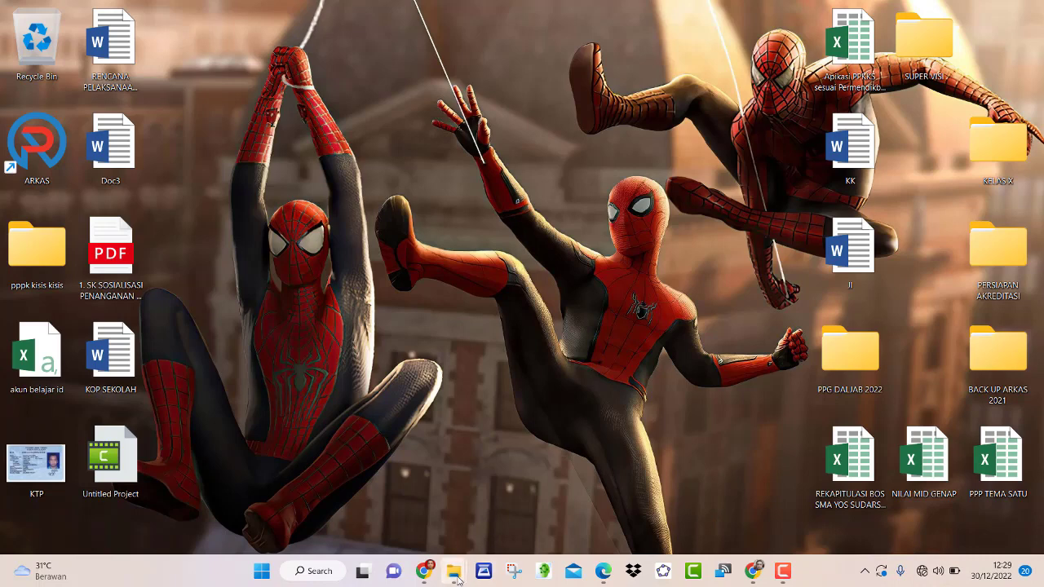
# - Run Setup-RKAS-3.4 from Downloads, install ARKAS 3.4 with a desktop shortcut, and launch it
pyautogui.moveTo(453, 571)
pyautogui.click(512, 516)
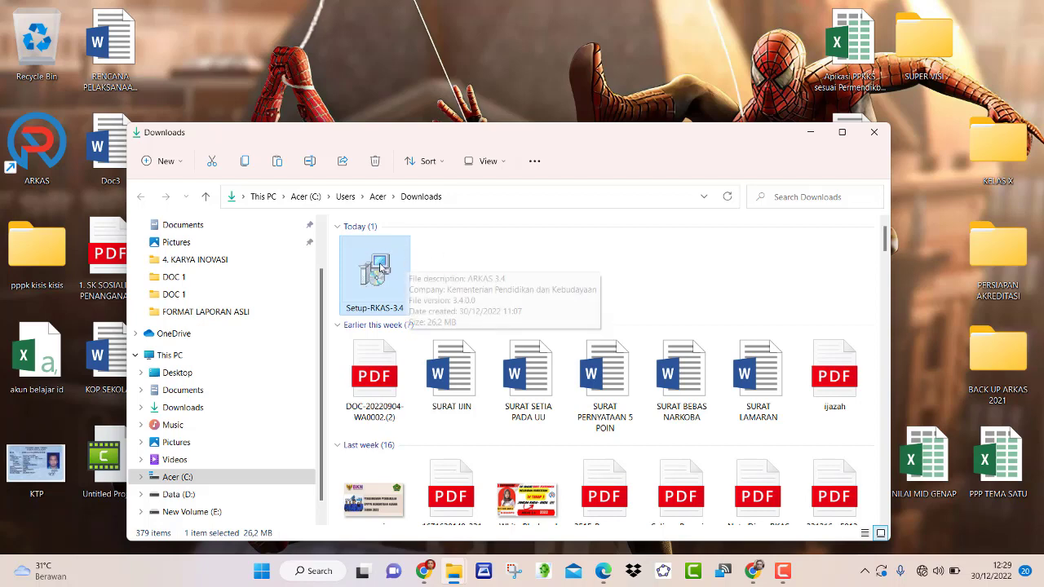
pyautogui.doubleClick(392, 276)
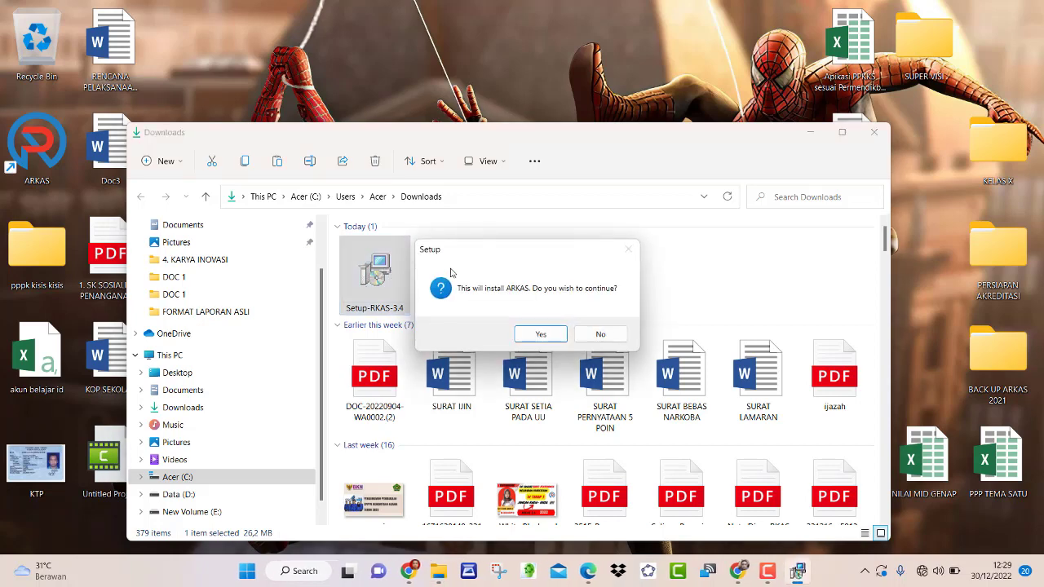
pyautogui.click(543, 335)
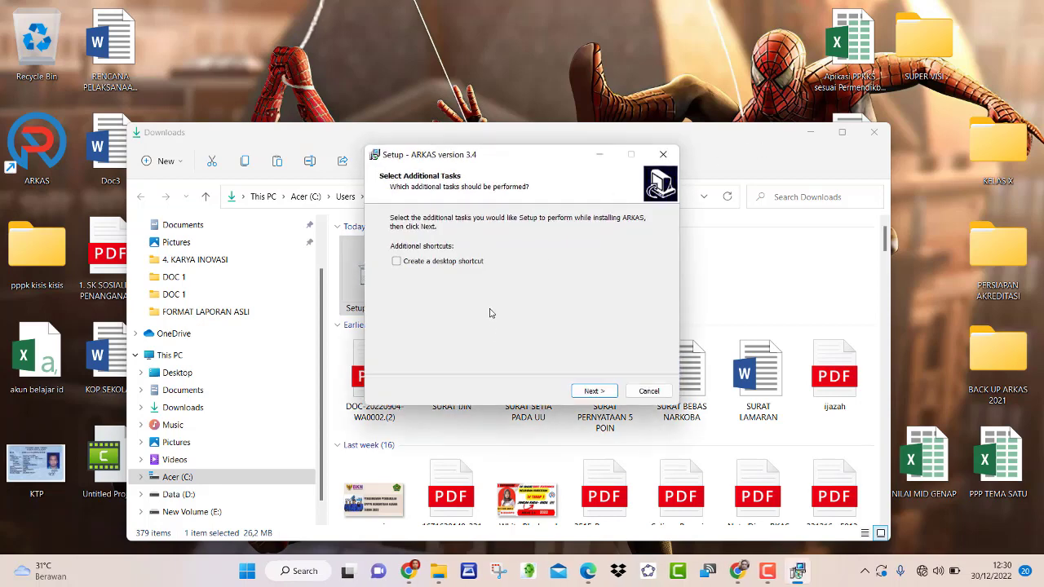
pyautogui.click(398, 262)
pyautogui.click(589, 392)
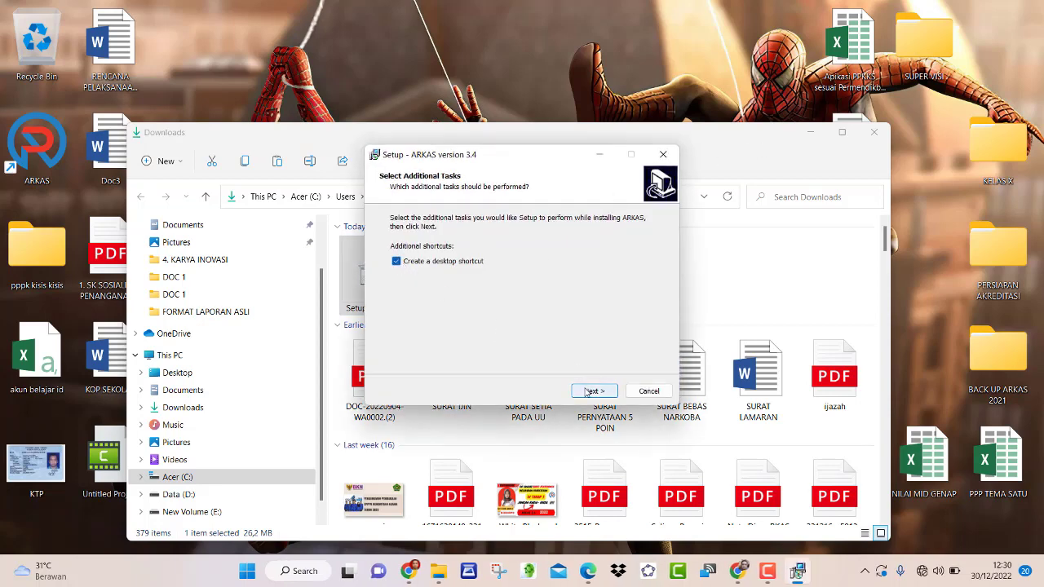
pyautogui.click(602, 391)
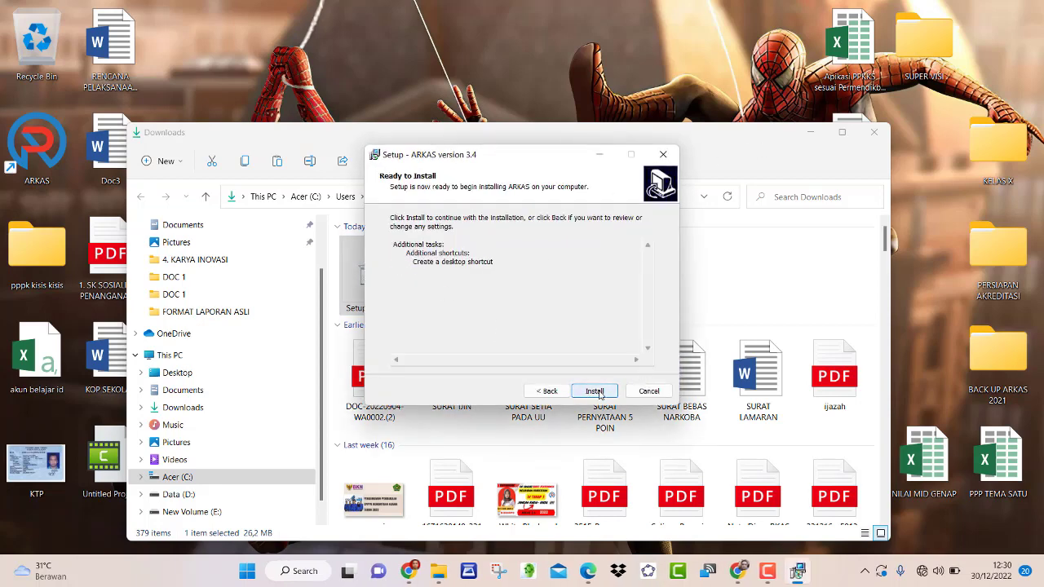
pyautogui.click(875, 135)
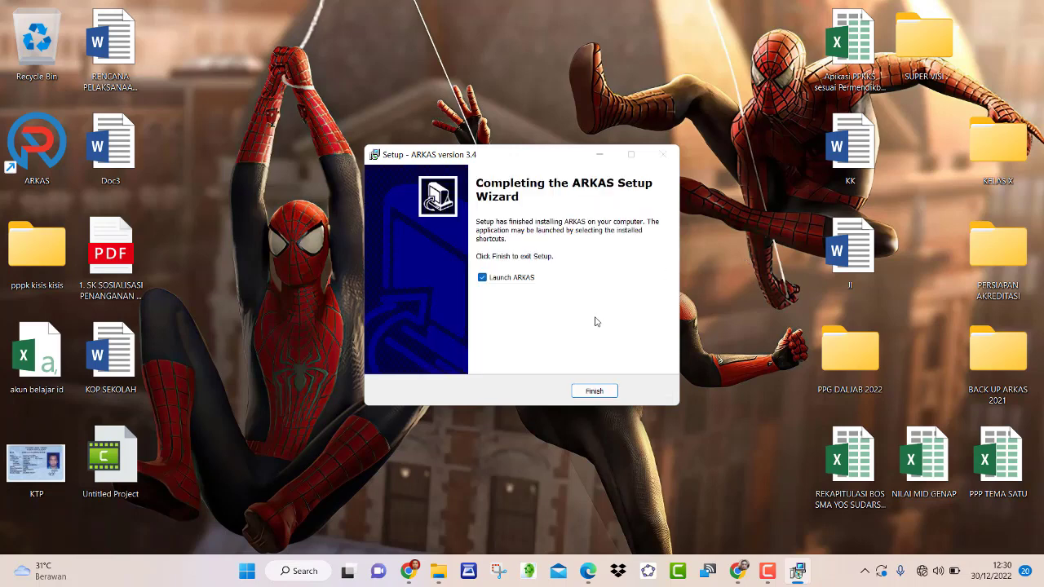
pyautogui.click(611, 391)
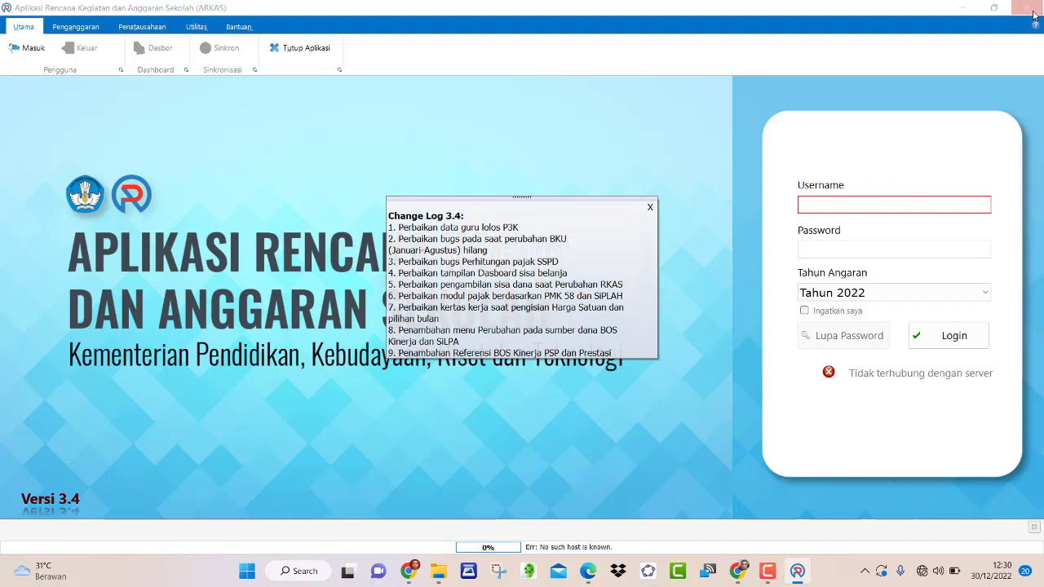
# - Close ARKAS from its login screen, confirming with Keluar
pyautogui.click(1034, 14)
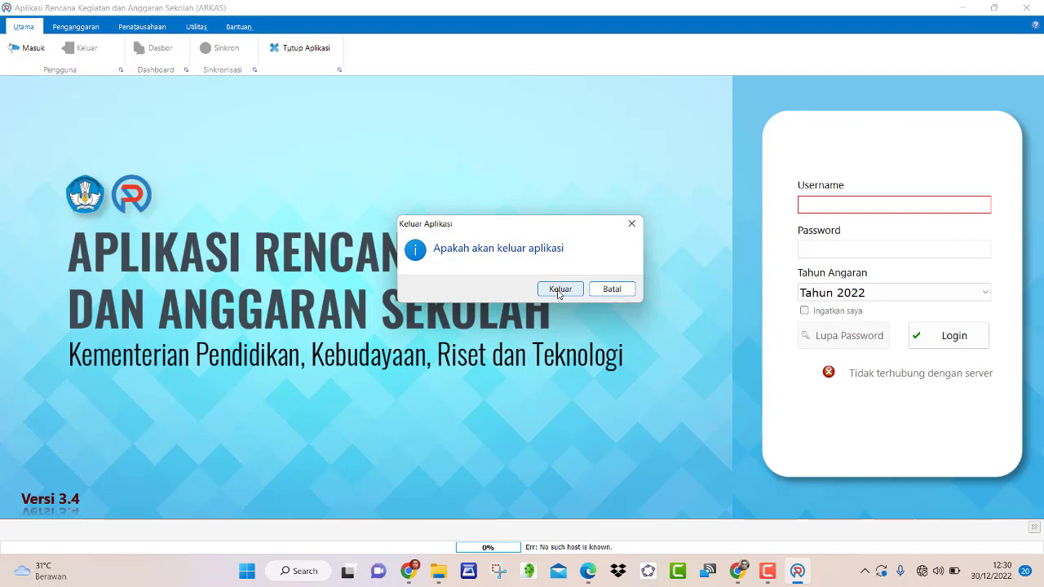
pyautogui.click(560, 292)
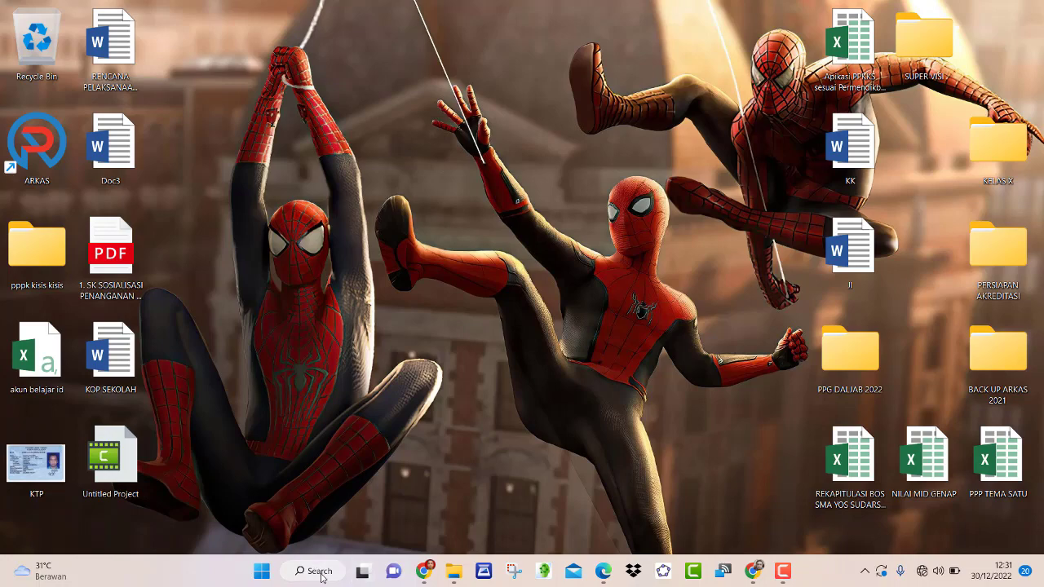
# - Look inside 9. BACK UP ARKAS BKU NOVEMBER FINAL, then return to BACK UP ARKAS 2022
pyautogui.click(454, 571)
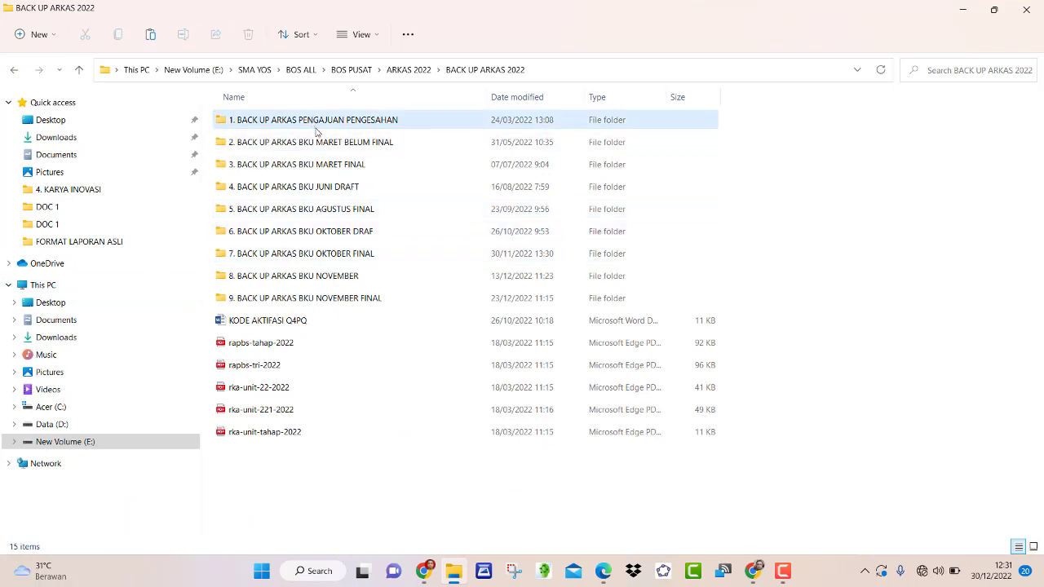
pyautogui.click(303, 299)
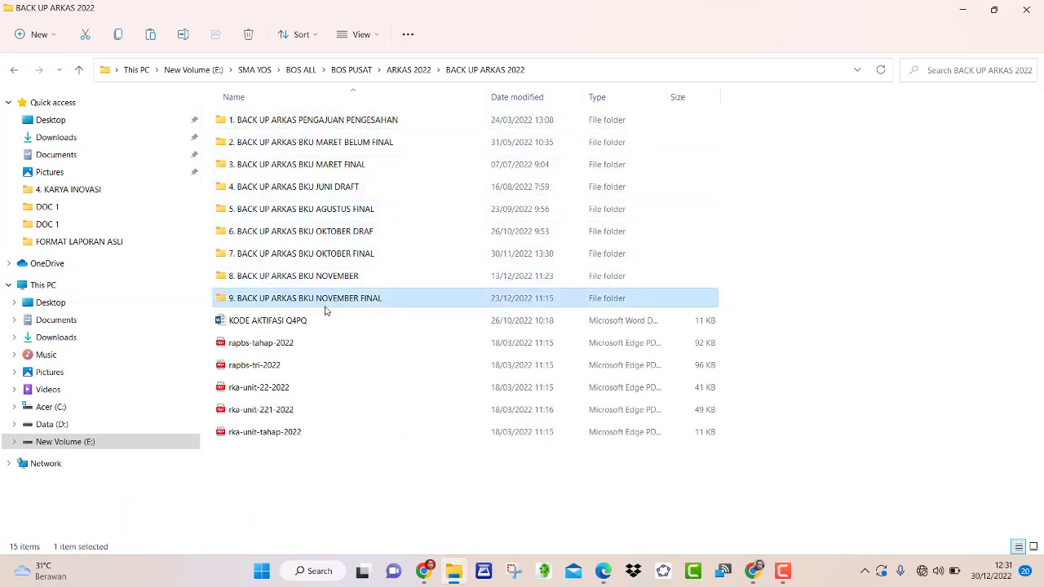
pyautogui.doubleClick(322, 301)
pyautogui.click(80, 70)
pyautogui.moveTo(455, 578)
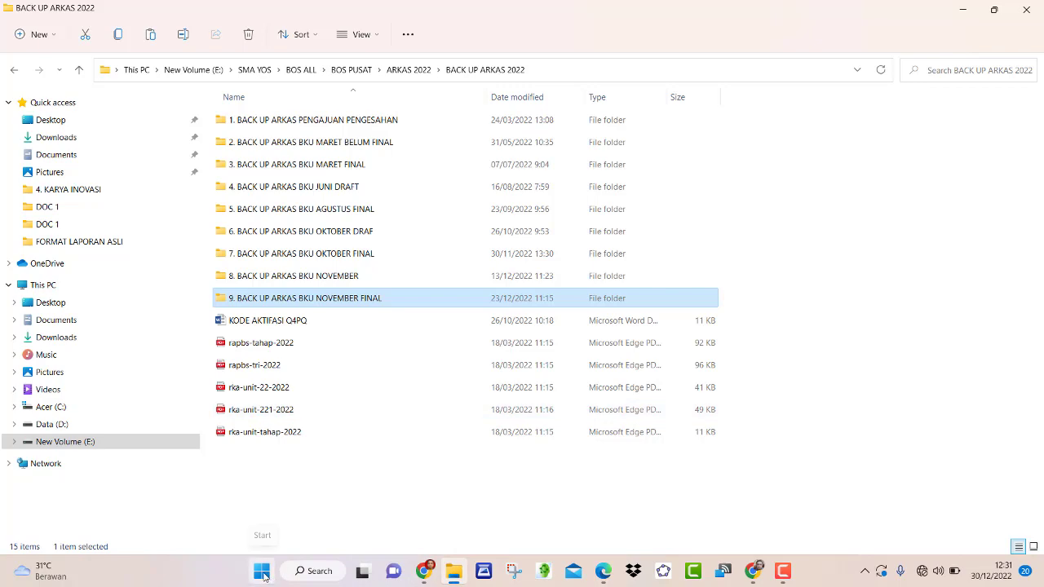
# - Search for %appdata% and open the AppData Roaming folder
pyautogui.click(321, 576)
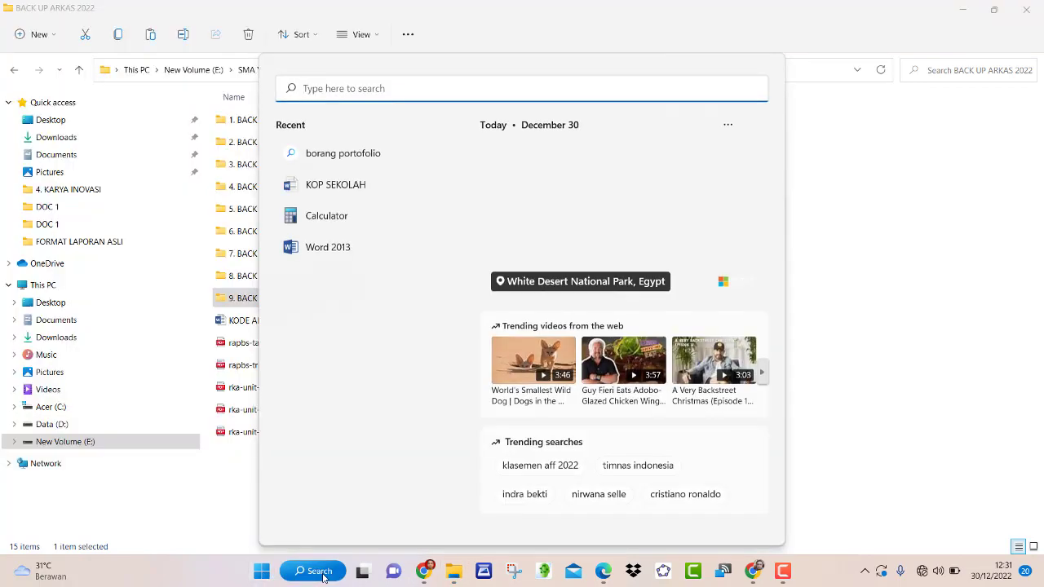
pyautogui.write('%app')
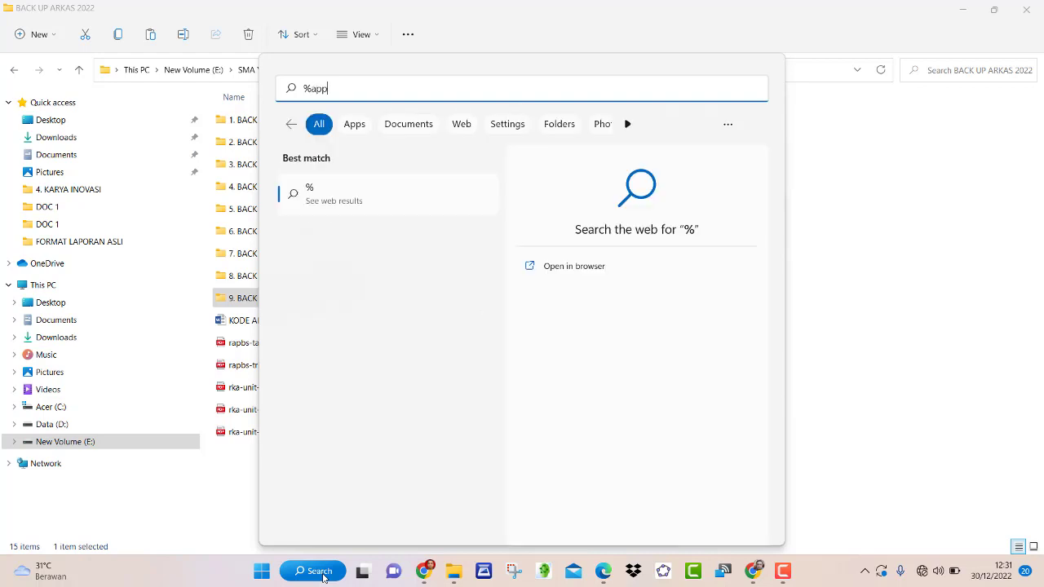
pyautogui.write('data')
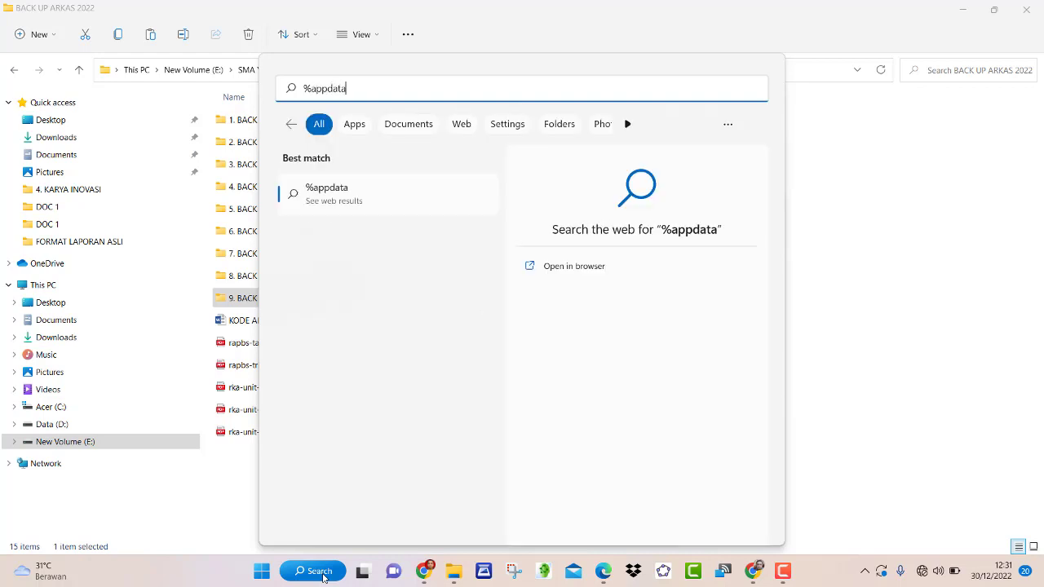
pyautogui.write('%')
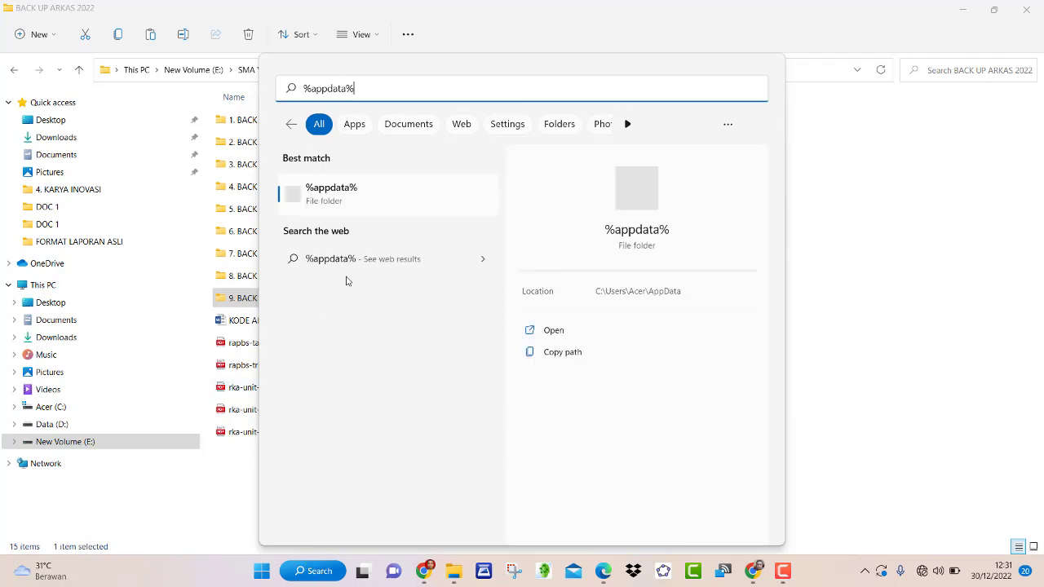
pyautogui.click(355, 208)
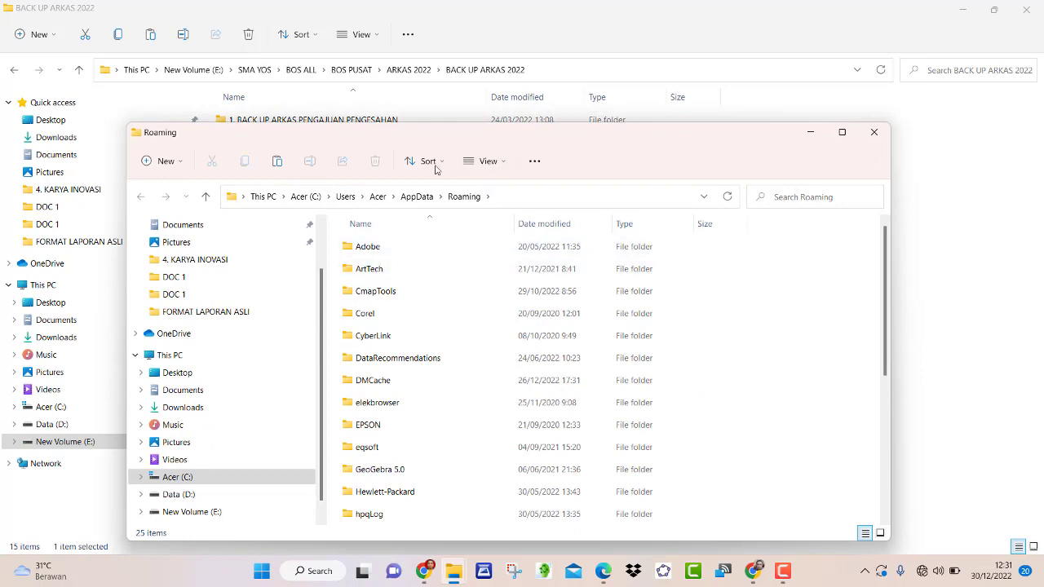
# - Open the ArtTech folder inside AppData Roaming
pyautogui.moveTo(451, 128); pyautogui.dragTo(613, 166)
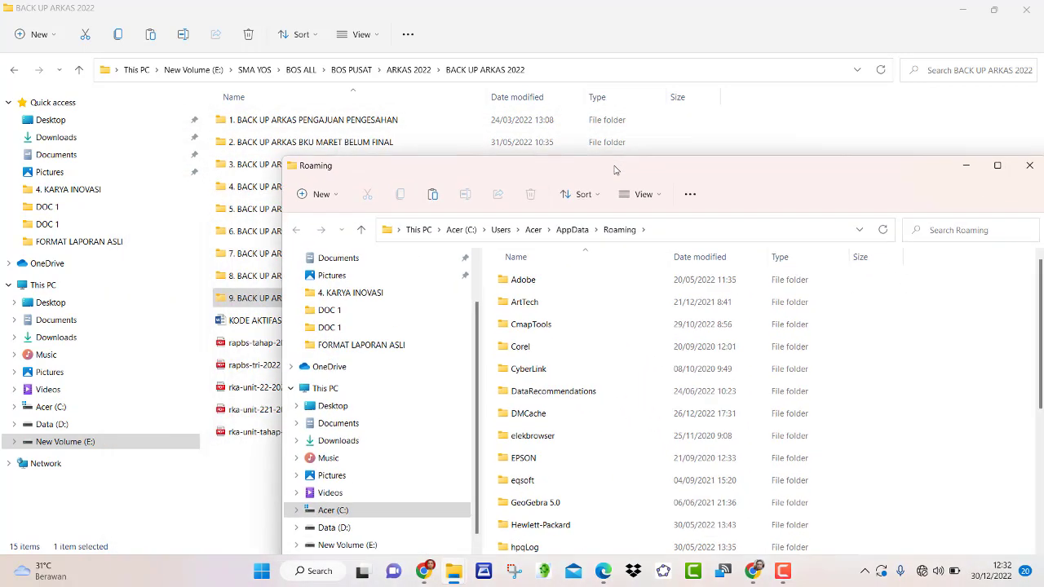
pyautogui.click(531, 305)
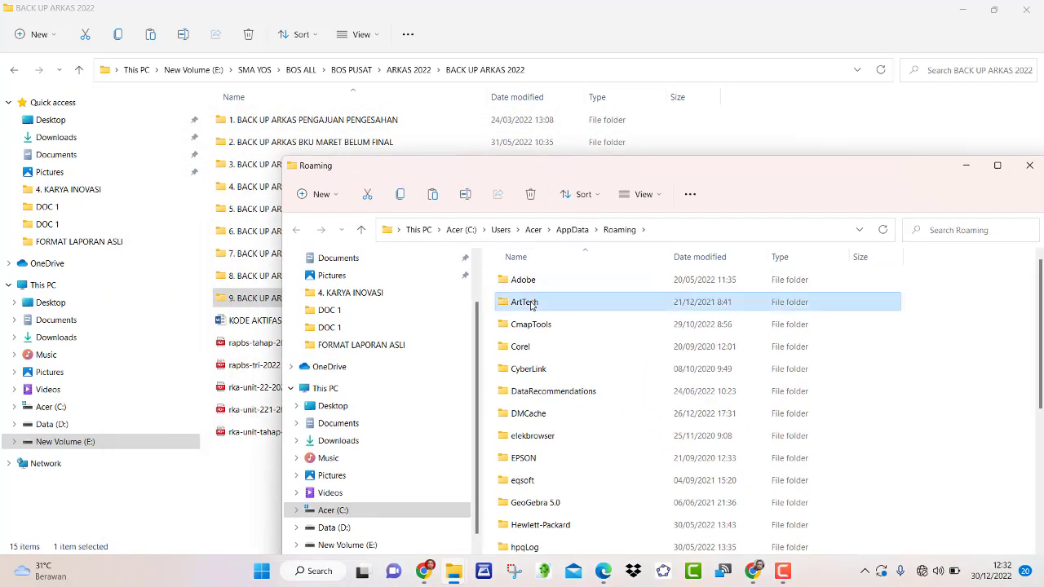
pyautogui.doubleClick(532, 306)
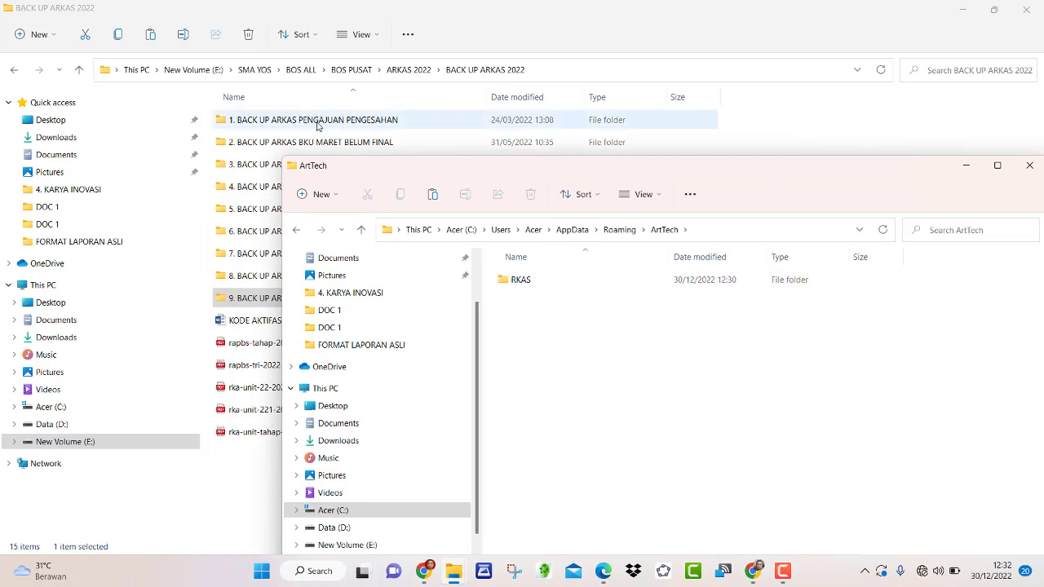
pyautogui.moveTo(433, 170); pyautogui.dragTo(278, 327)
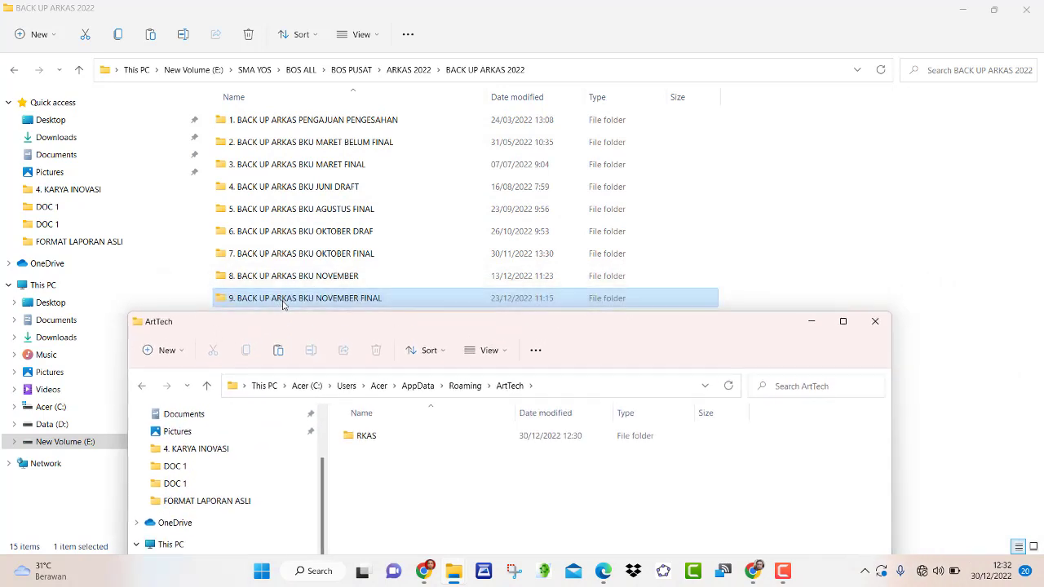
# - Copy the 9. BACK UP ARKAS BKU NOVEMBER FINAL folder
pyautogui.click(284, 303)
pyautogui.rightClick(281, 300)
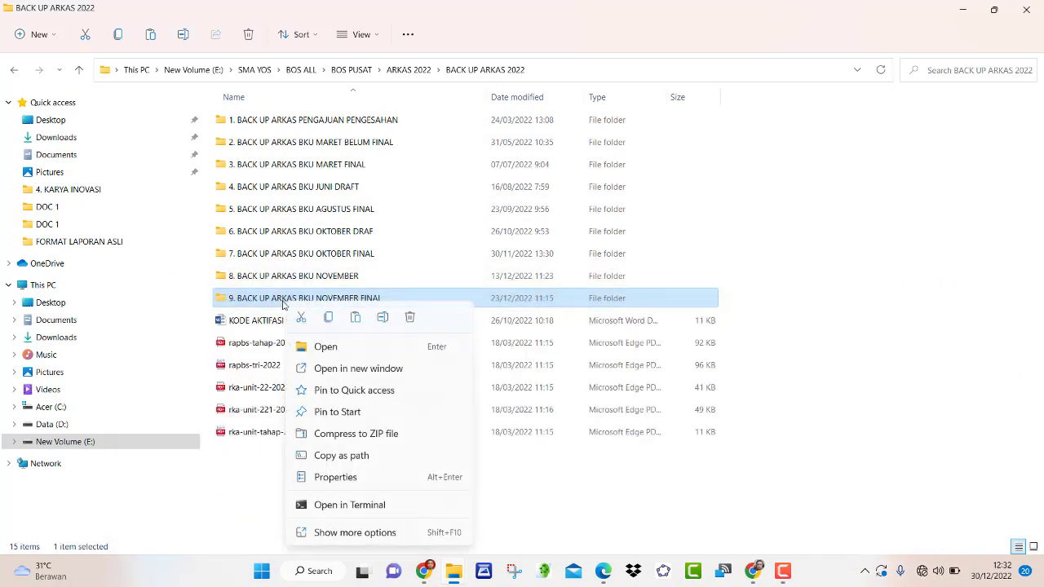
pyautogui.click(330, 319)
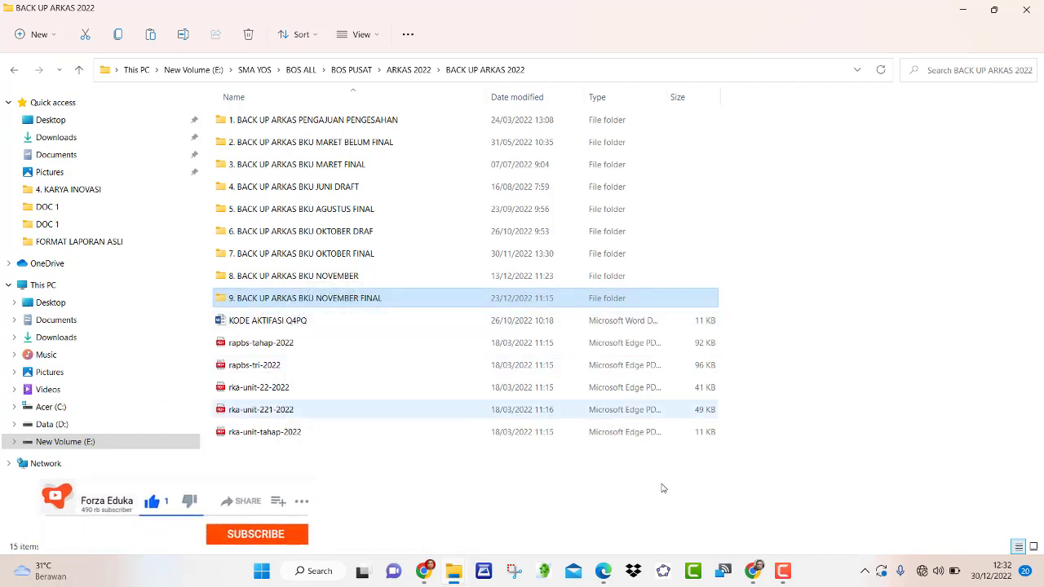
# - Delete the RKAS folder inside ArtTech
pyautogui.click(454, 571)
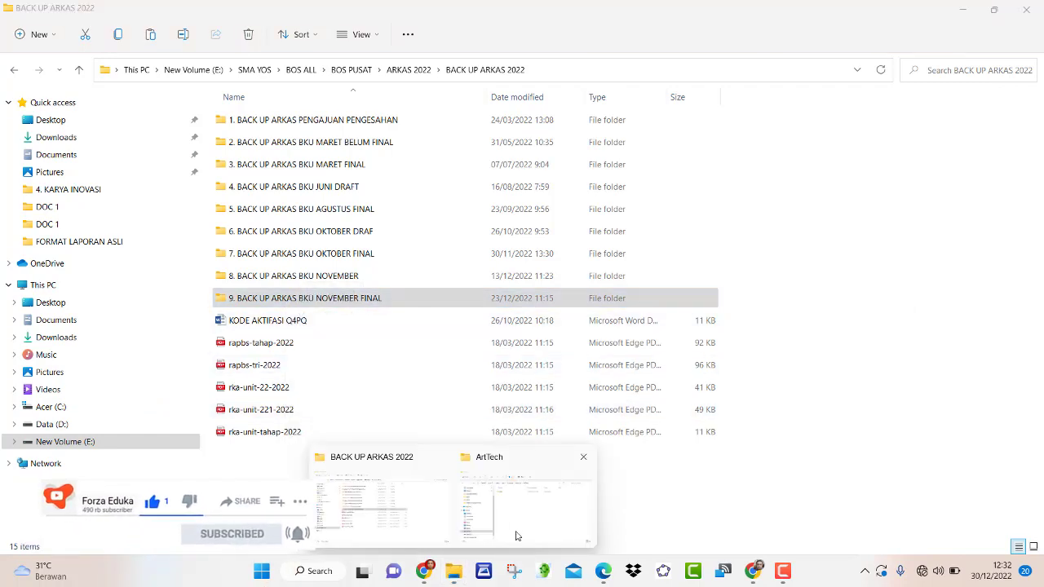
pyautogui.click(520, 530)
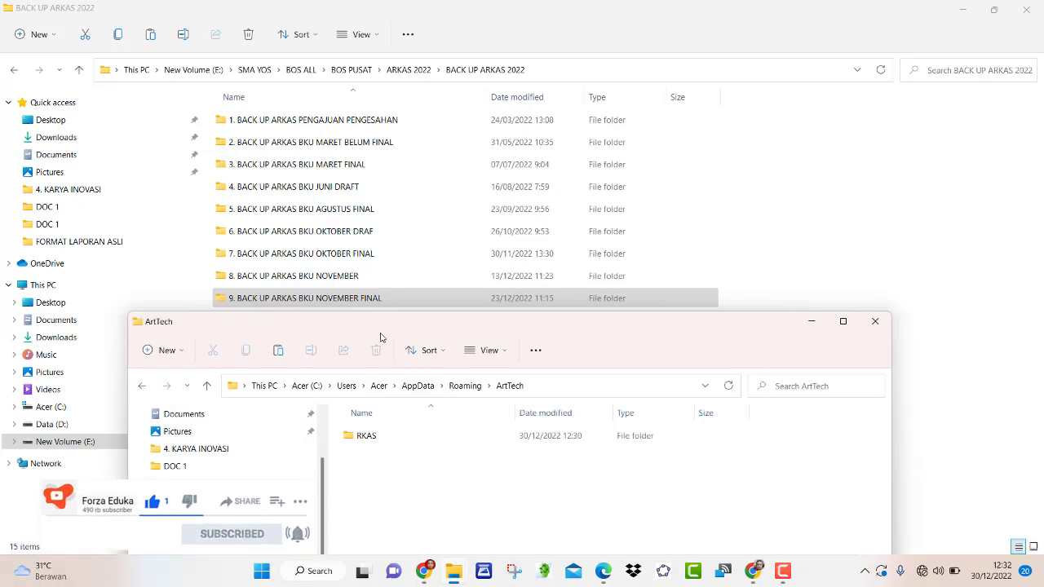
pyautogui.moveTo(413, 334); pyautogui.dragTo(350, 171)
pyautogui.click(316, 308)
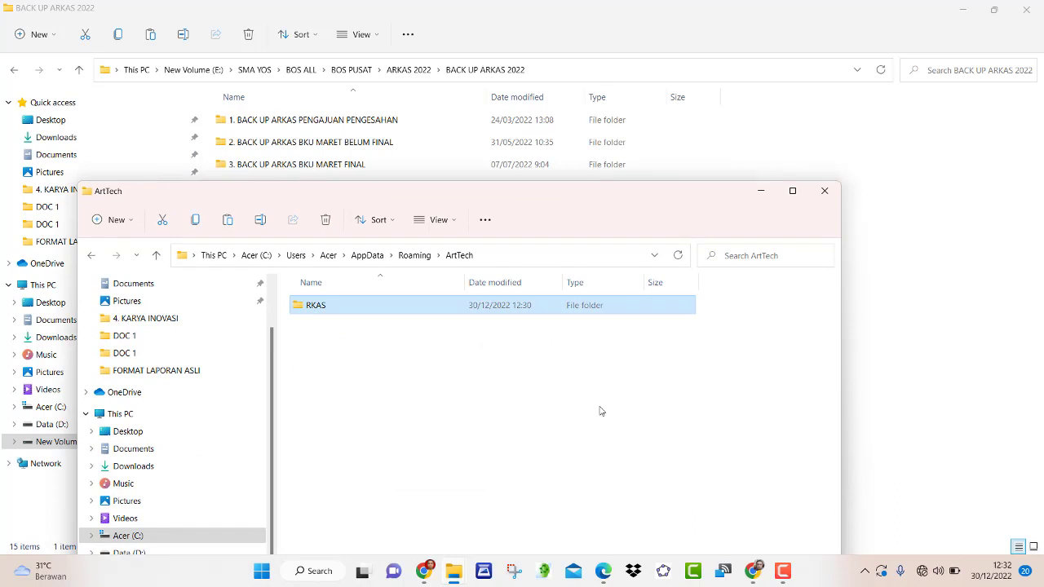
pyautogui.press('Delete')
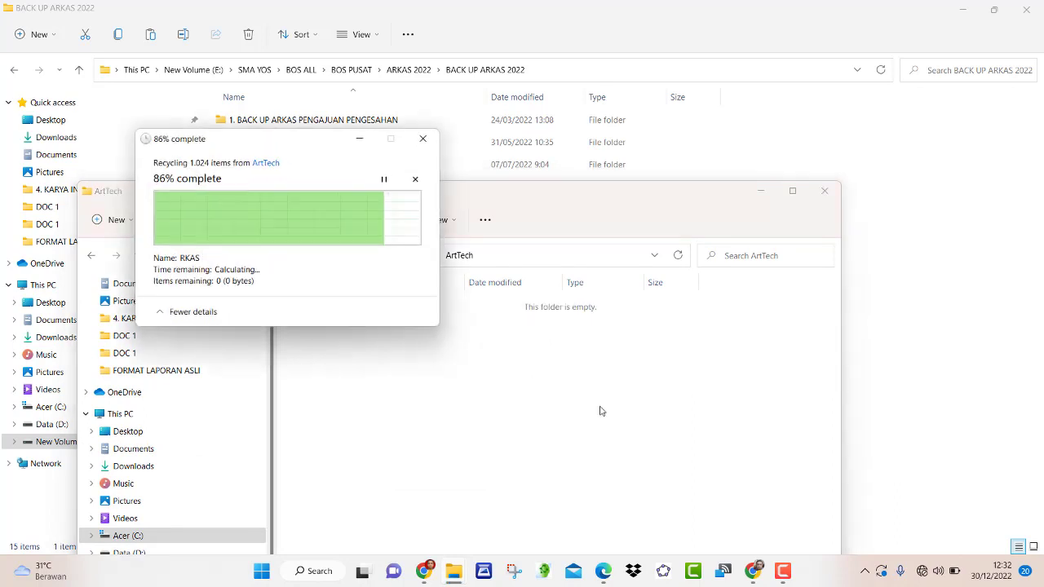
# - Paste the copied 9. BACK UP ARKAS BKU NOVEMBER FINAL folder into the empty ArtTech folder
pyautogui.rightClick(408, 338)
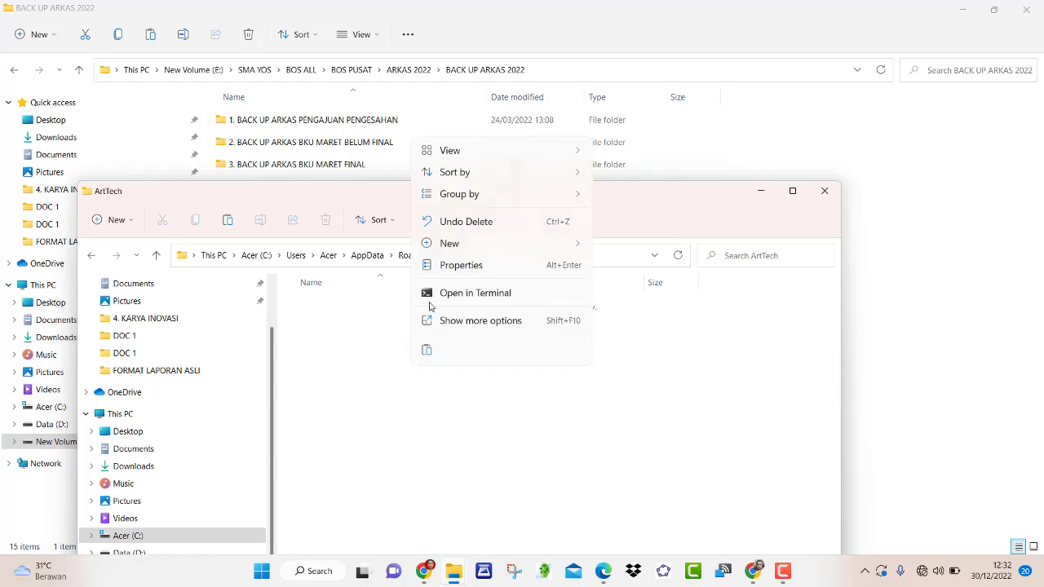
pyautogui.click(427, 353)
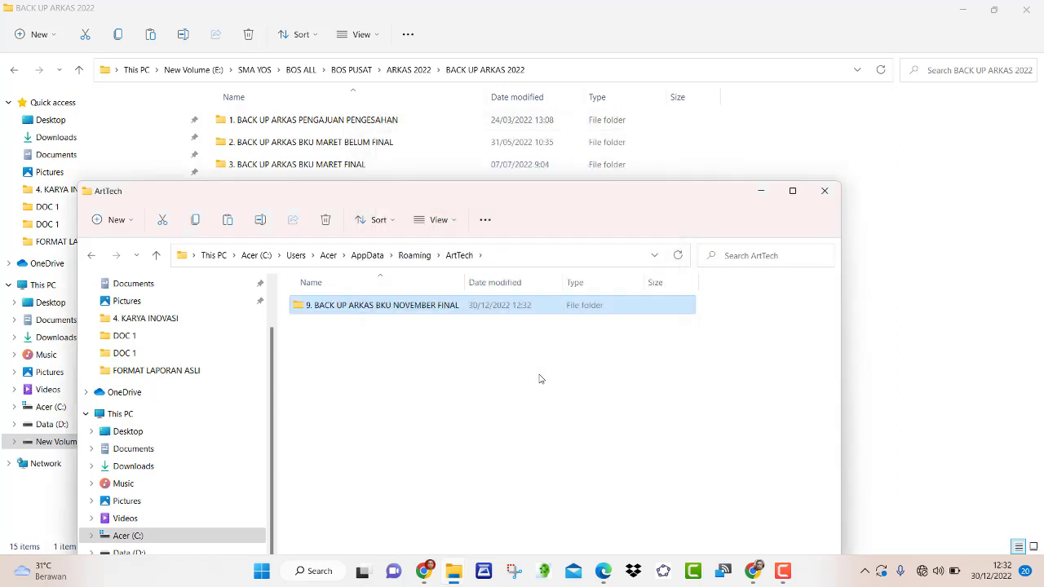
# - Rename the pasted backup folder, trimming '9. BACK UP' and 'BKU NOVEMBER FINAL' to leave ARKAS
pyautogui.rightClick(348, 310)
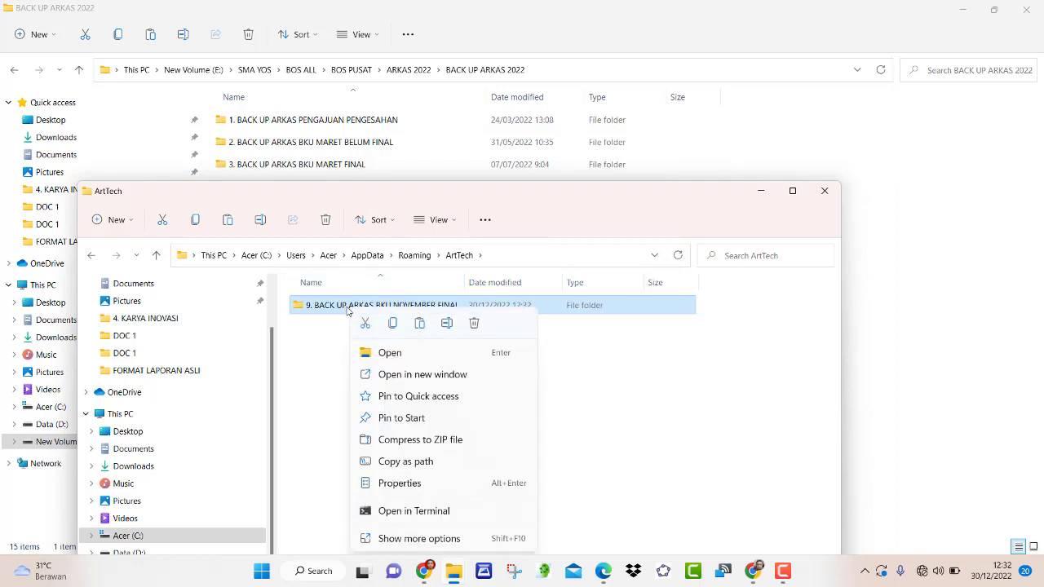
pyautogui.click(446, 324)
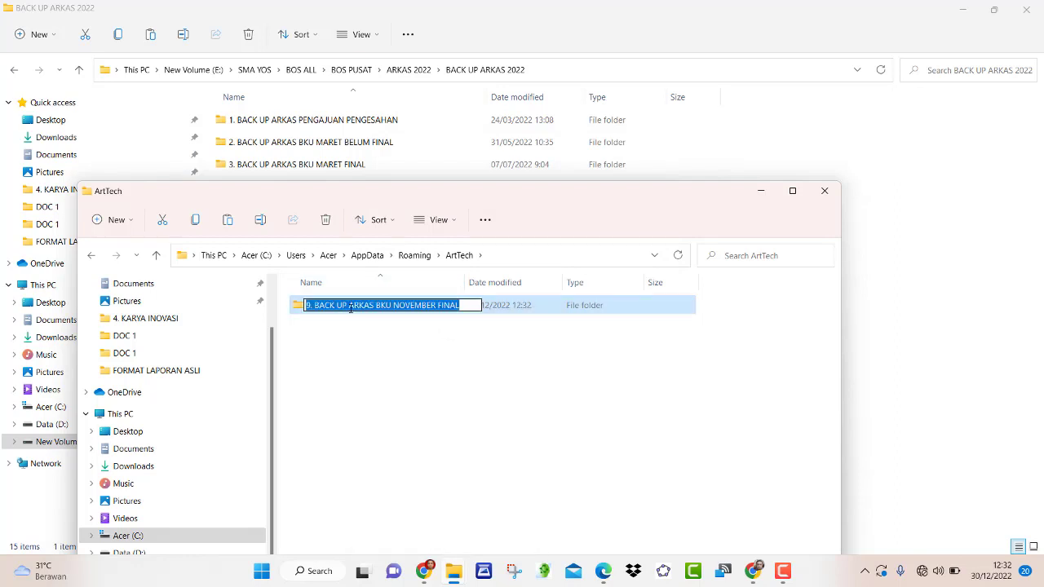
pyautogui.moveTo(350, 308); pyautogui.dragTo(299, 307)
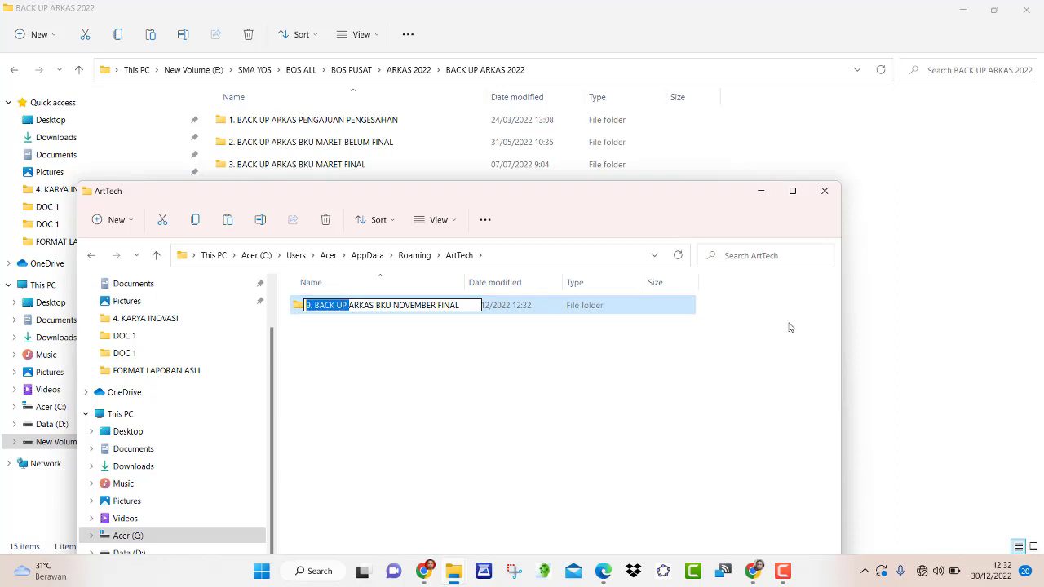
pyautogui.press('BackSpace')
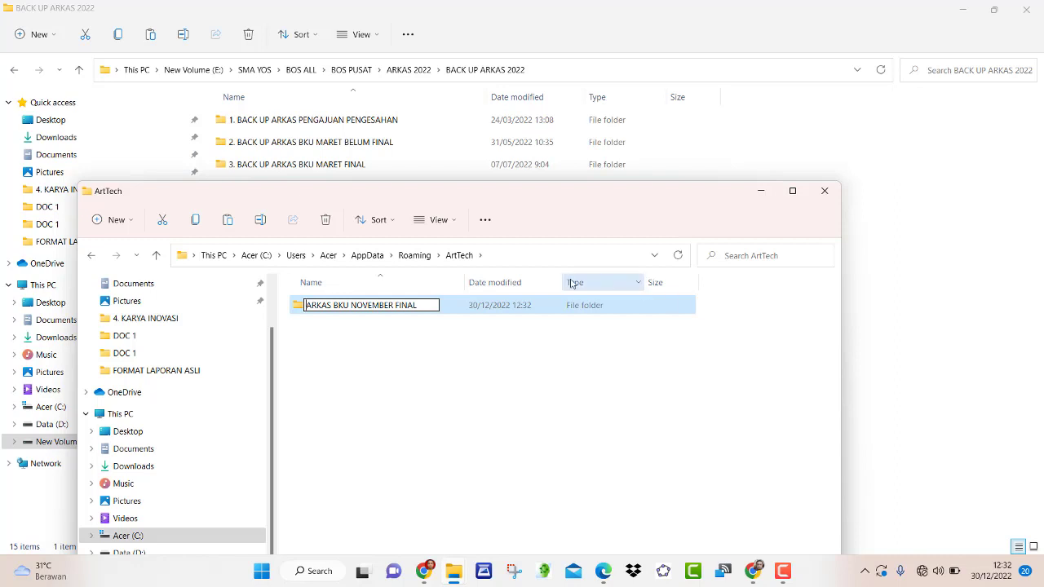
pyautogui.moveTo(418, 306); pyautogui.dragTo(333, 306)
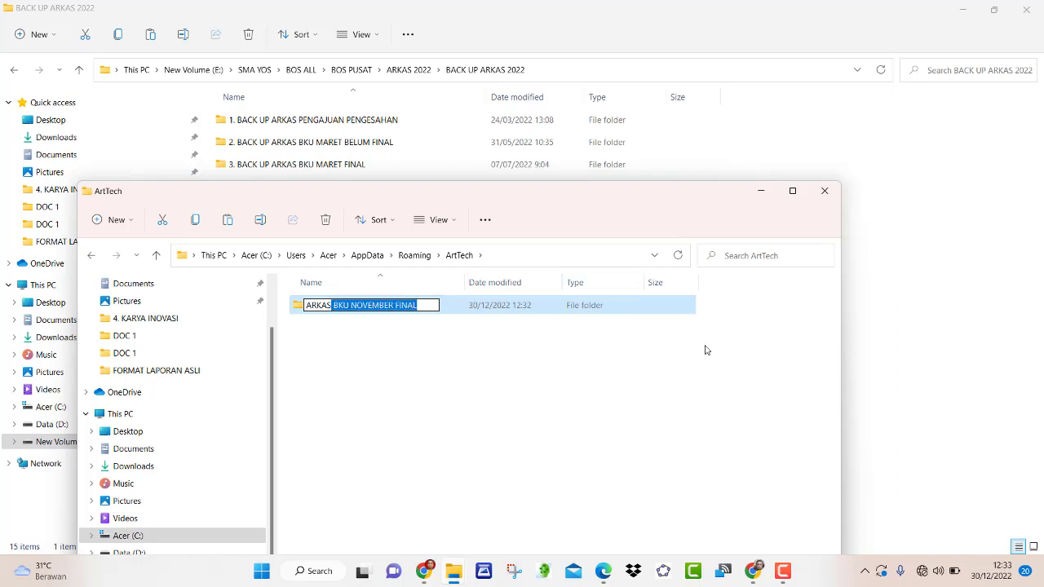
pyautogui.press('BackSpace')
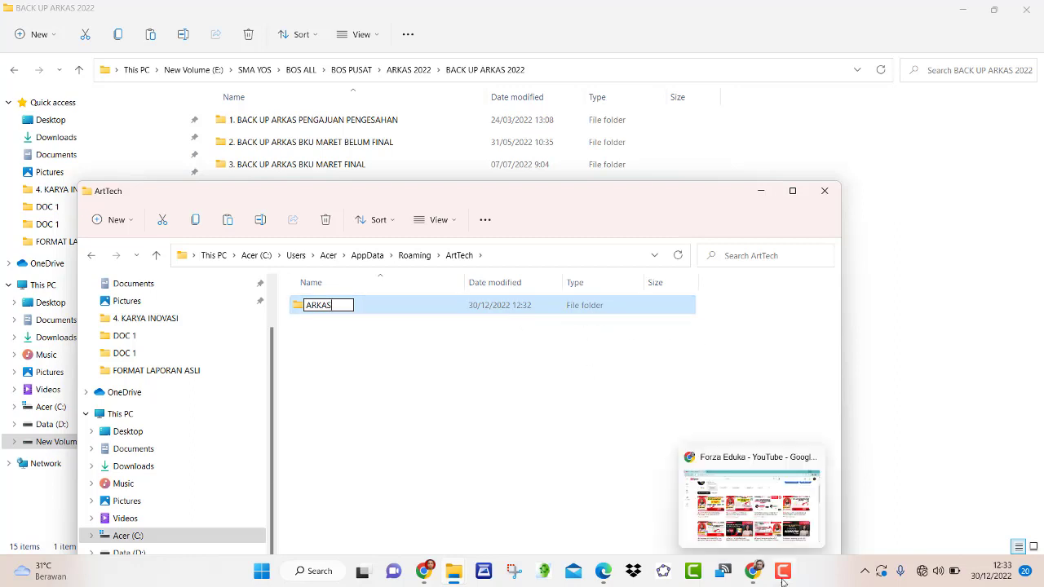
pyautogui.click(782, 576)
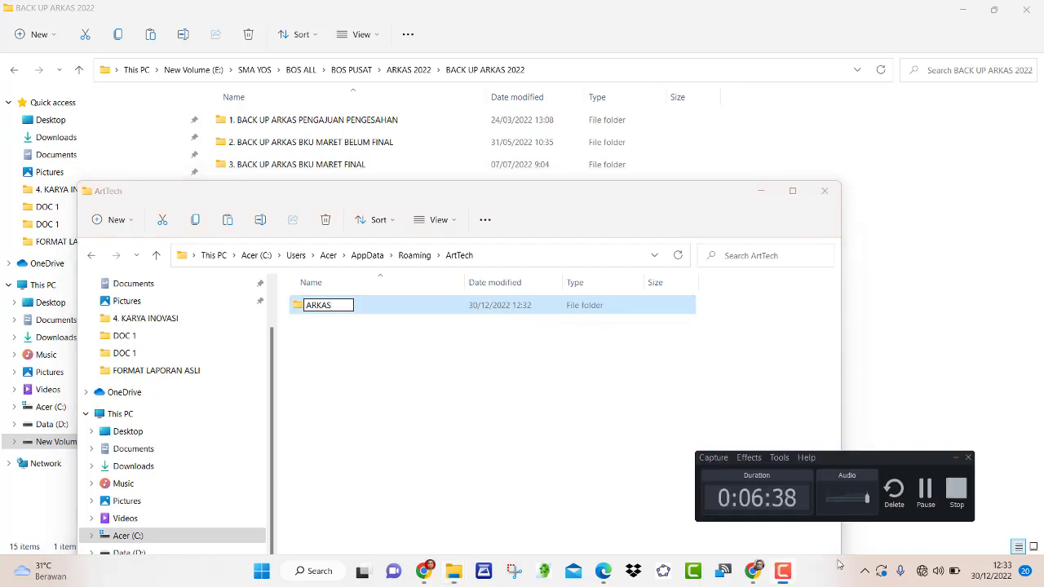
pyautogui.click(924, 496)
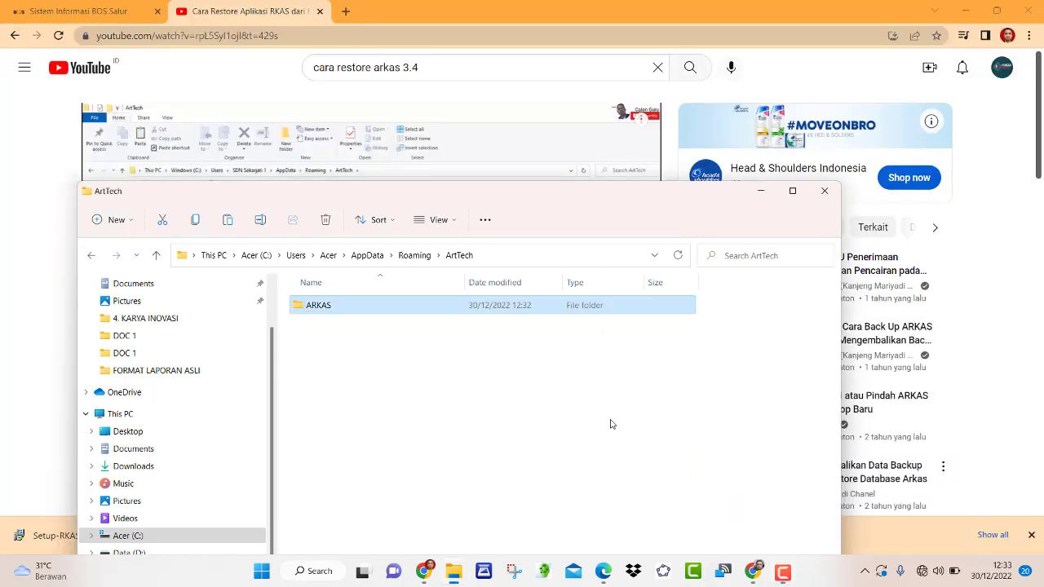
# - Rename the ARKAS folder to RKAS, then go up to Roaming and reopen ArtTech to check it
pyautogui.click(312, 307)
pyautogui.rightClick(311, 307)
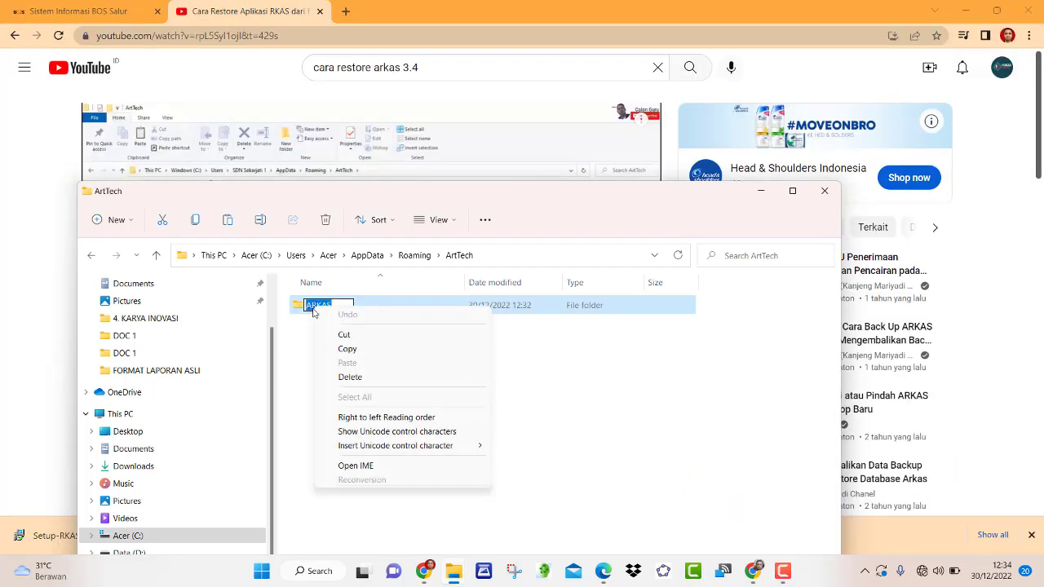
pyautogui.click(556, 386)
pyautogui.click(556, 386)
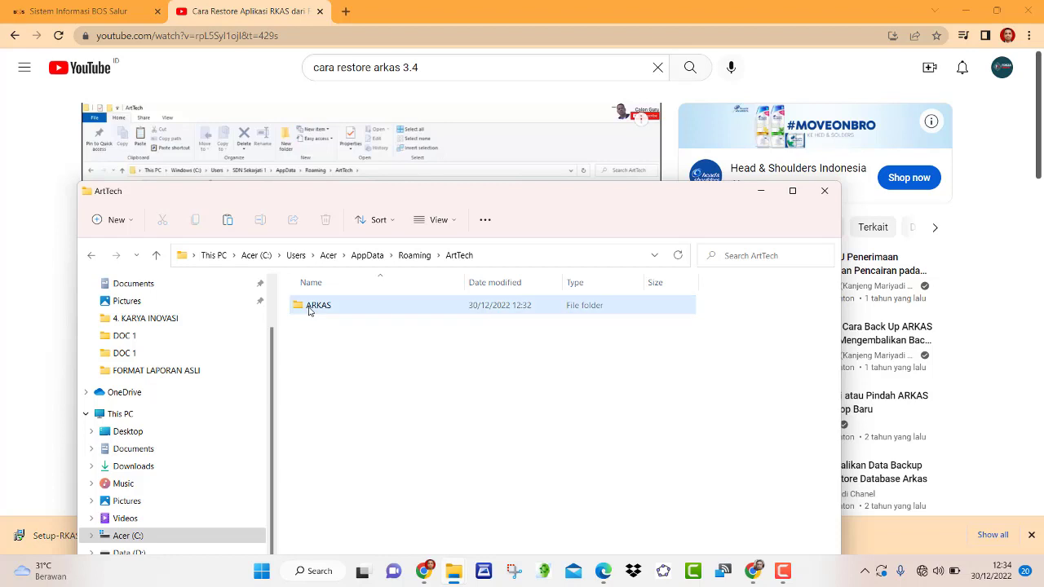
pyautogui.rightClick(309, 310)
pyautogui.click(409, 326)
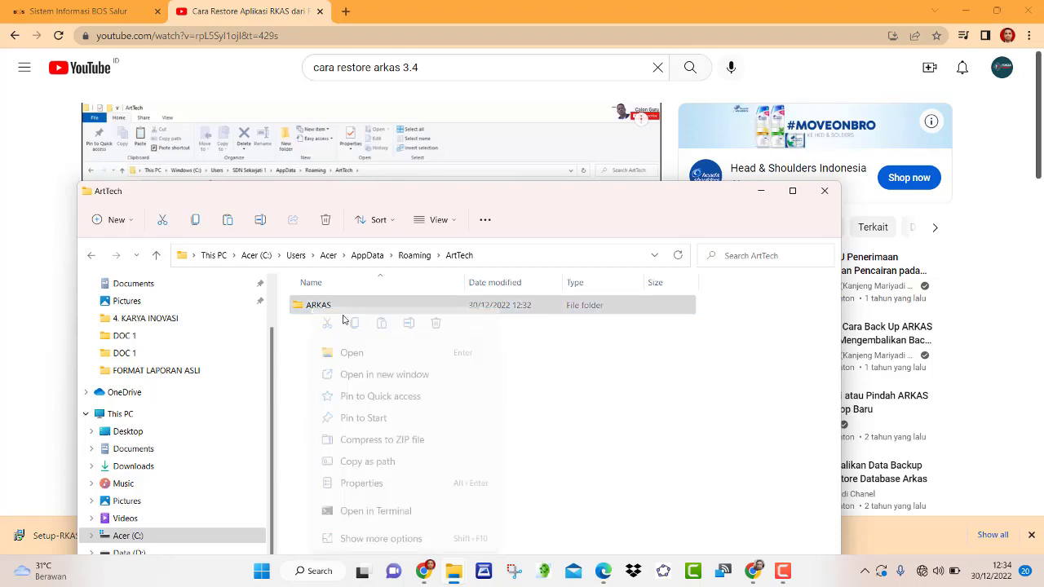
pyautogui.click(312, 307)
pyautogui.press('BackSpace')
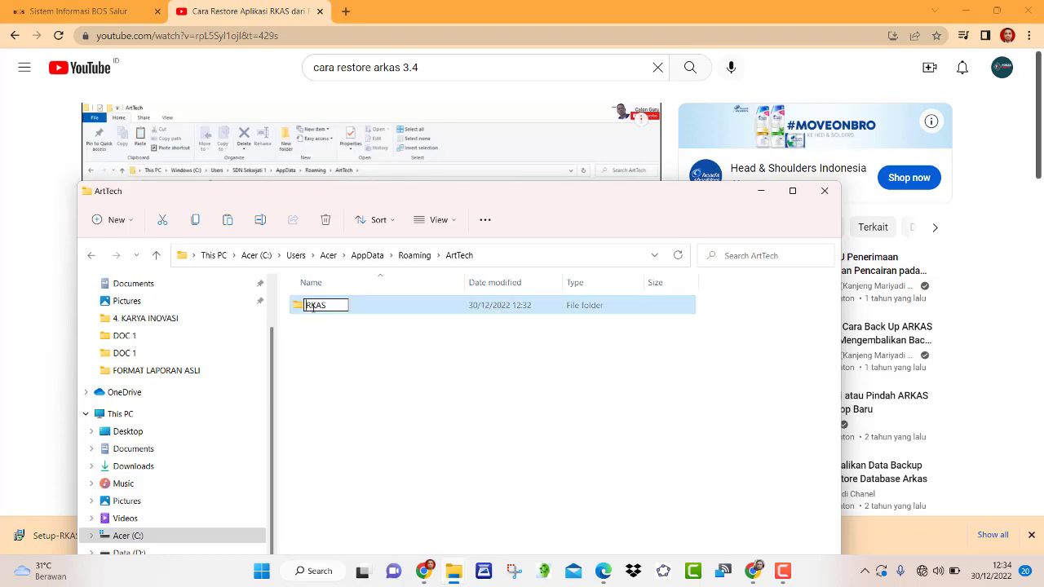
pyautogui.click(687, 381)
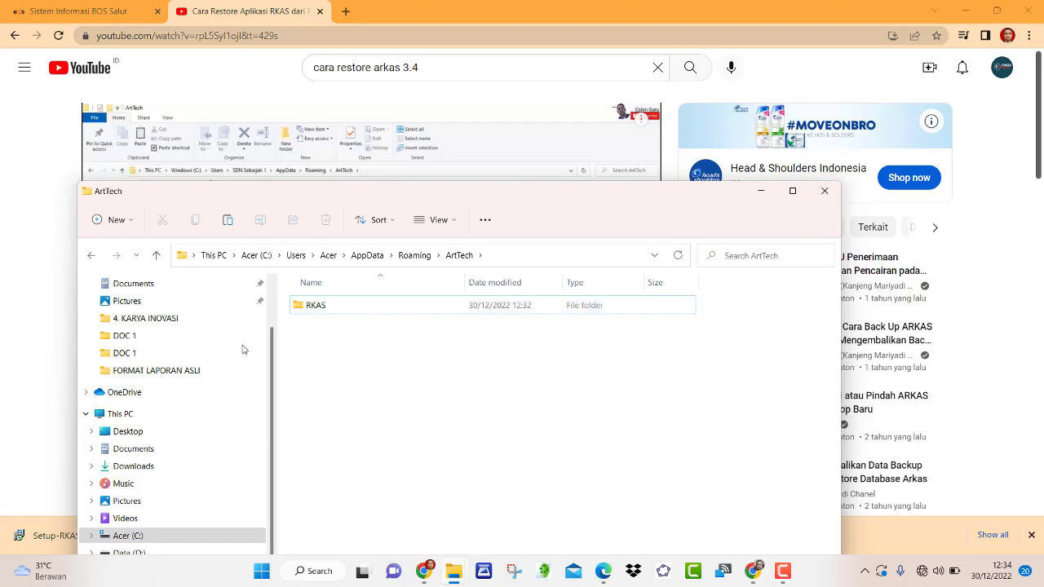
pyautogui.click(156, 255)
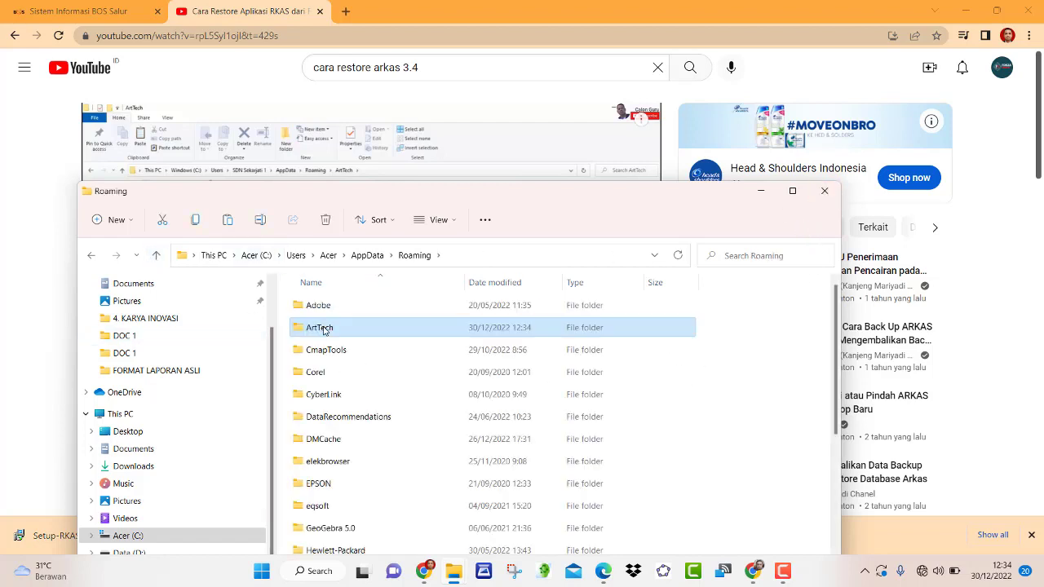
pyautogui.doubleClick(324, 329)
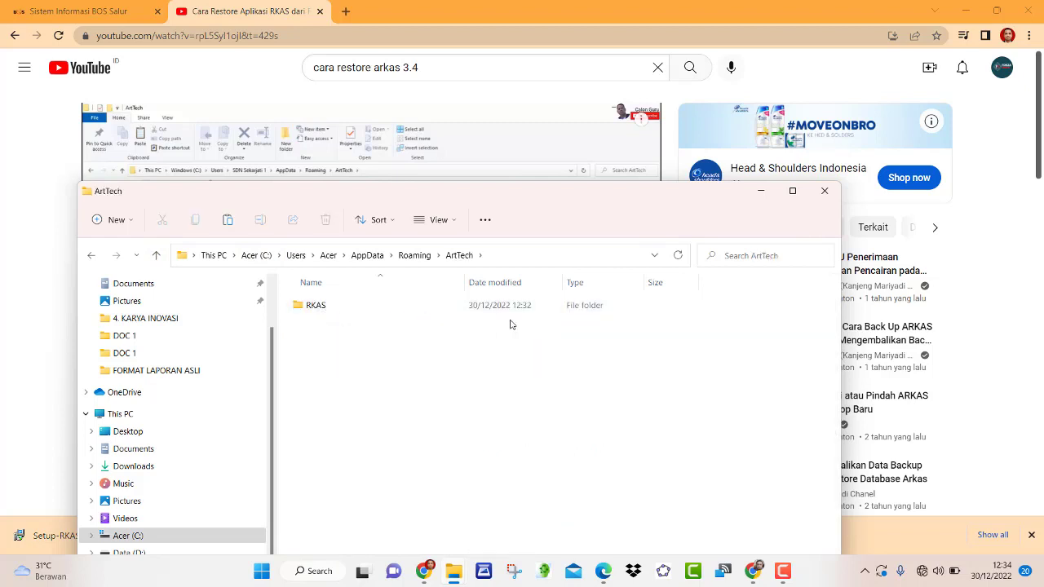
# - Close the ArtTech window and the YouTube tab, then minimize Chrome and the backup folder window
pyautogui.click(825, 191)
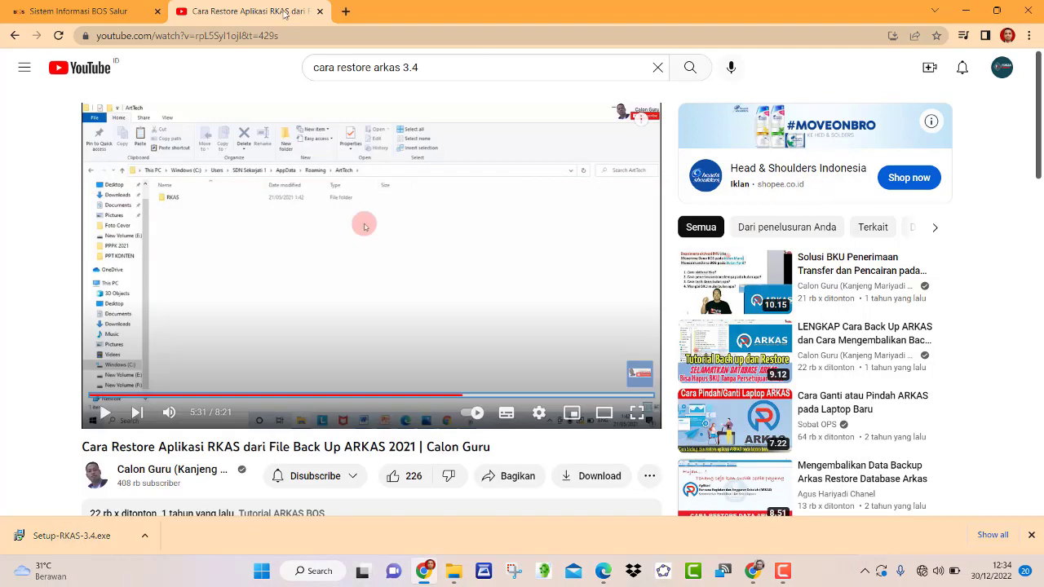
pyautogui.click(320, 12)
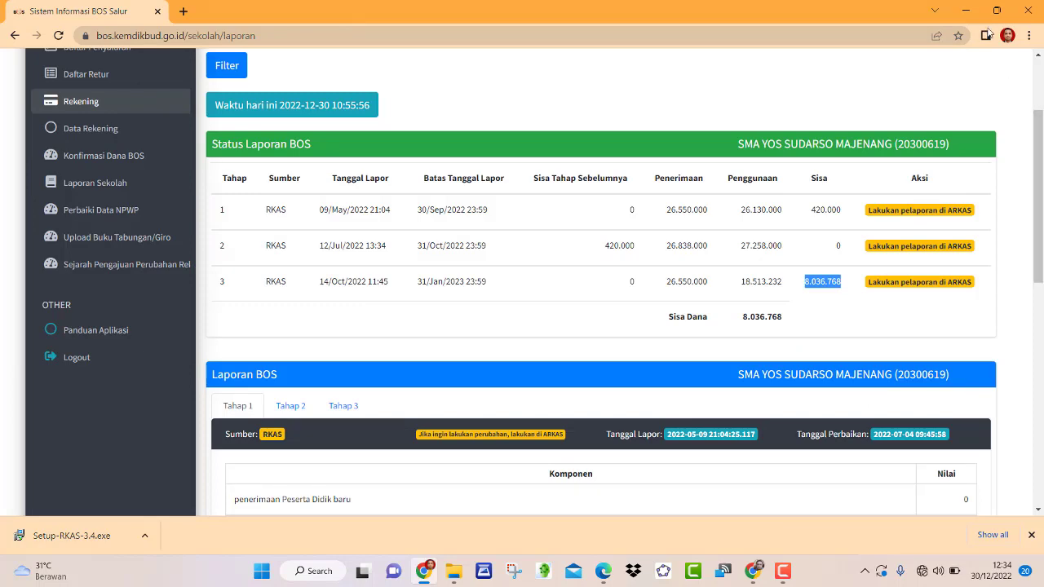
pyautogui.click(965, 11)
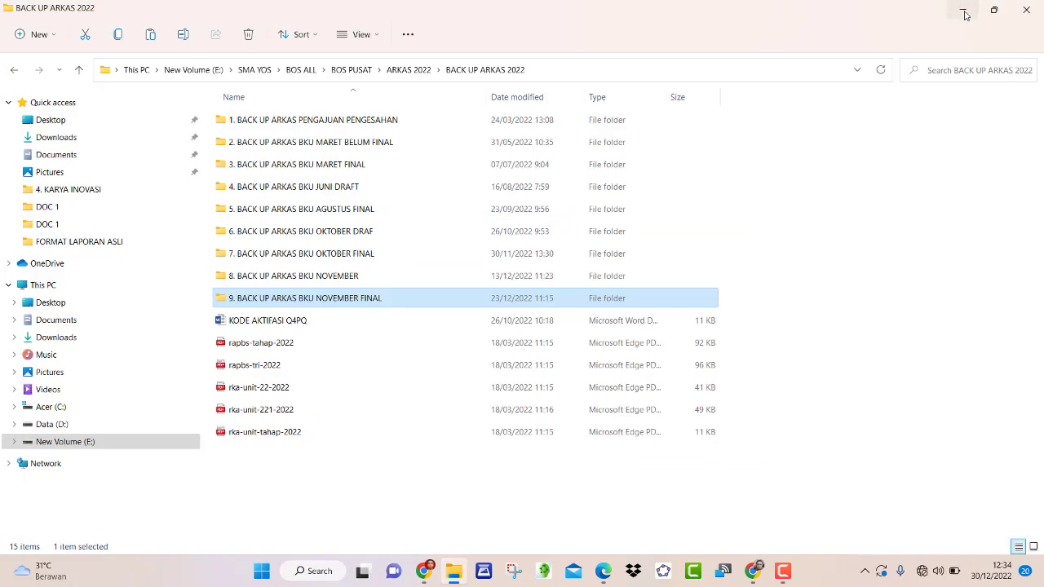
pyautogui.click(965, 13)
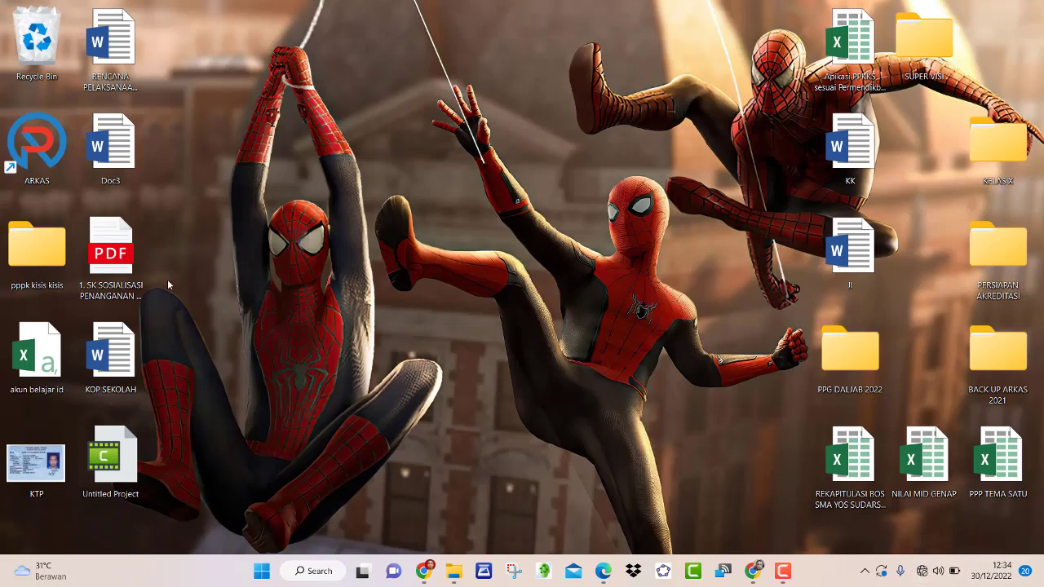
# - Launch ARKAS, start emptying the Recycle Bin but decline deleting RKAS, and bring ARKAS back
pyautogui.doubleClick(38, 151)
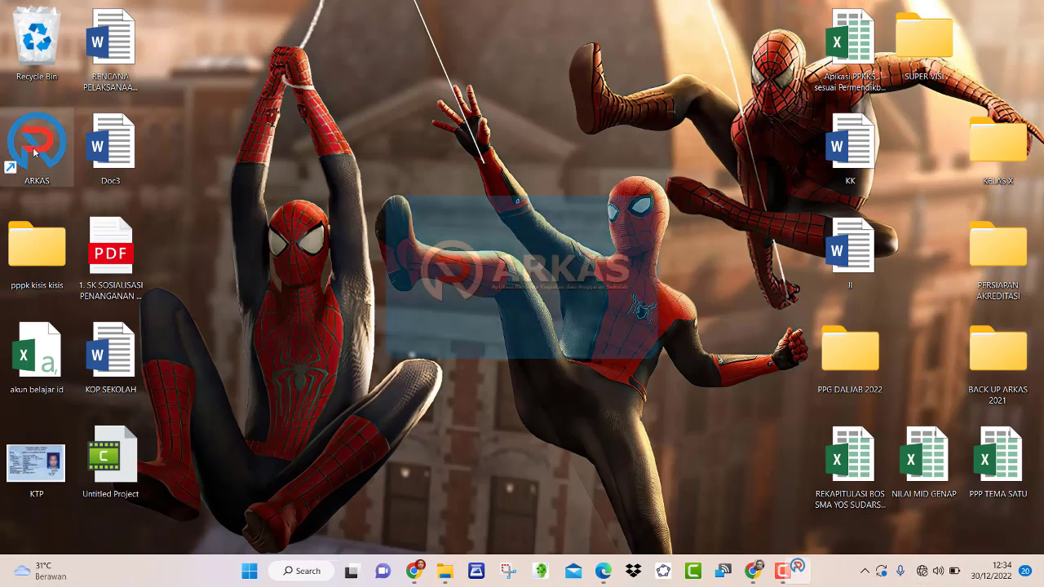
pyautogui.rightClick(35, 31)
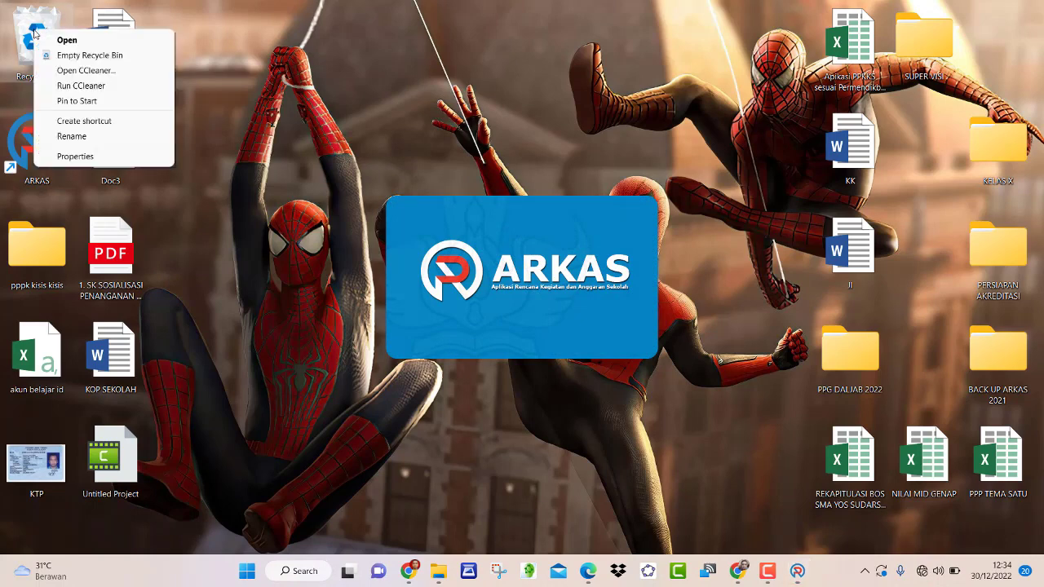
pyautogui.click(87, 59)
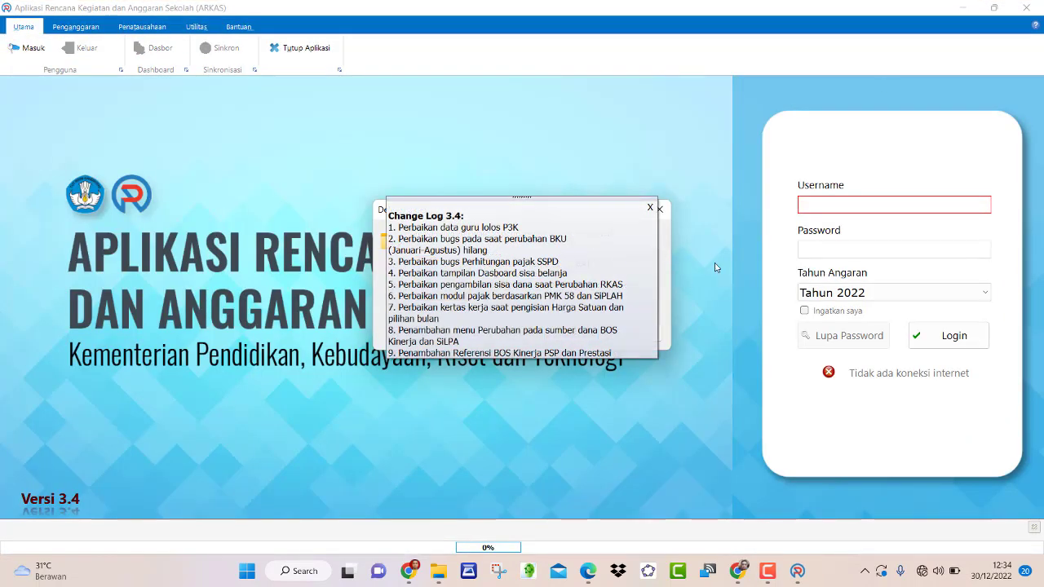
pyautogui.click(974, 13)
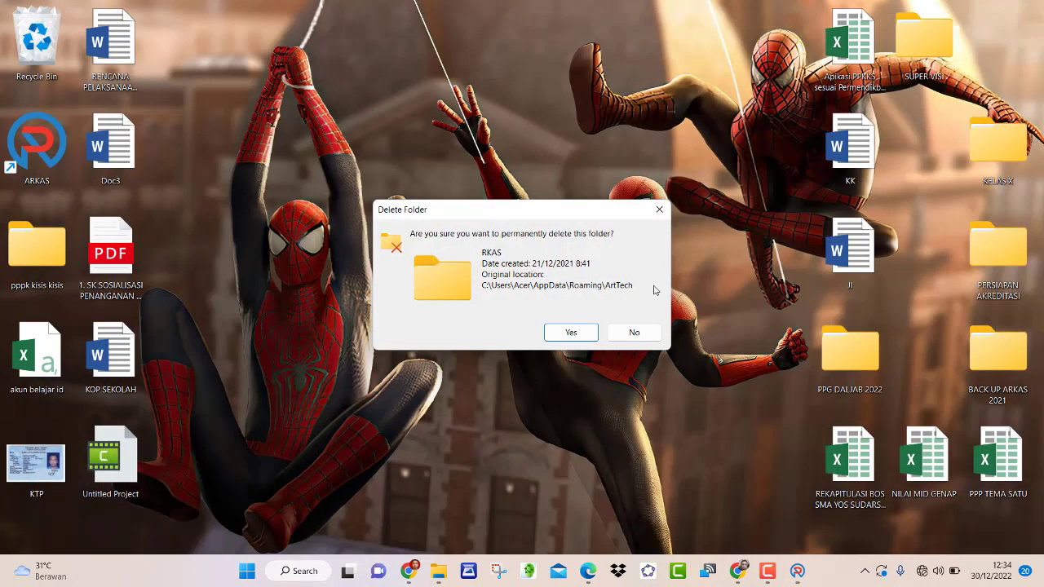
pyautogui.click(634, 333)
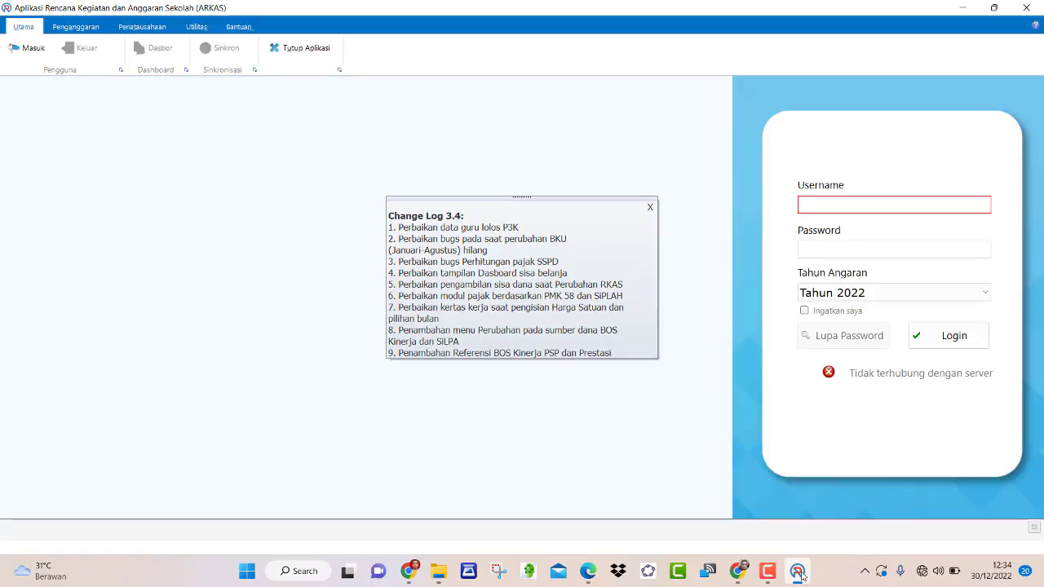
pyautogui.click(798, 571)
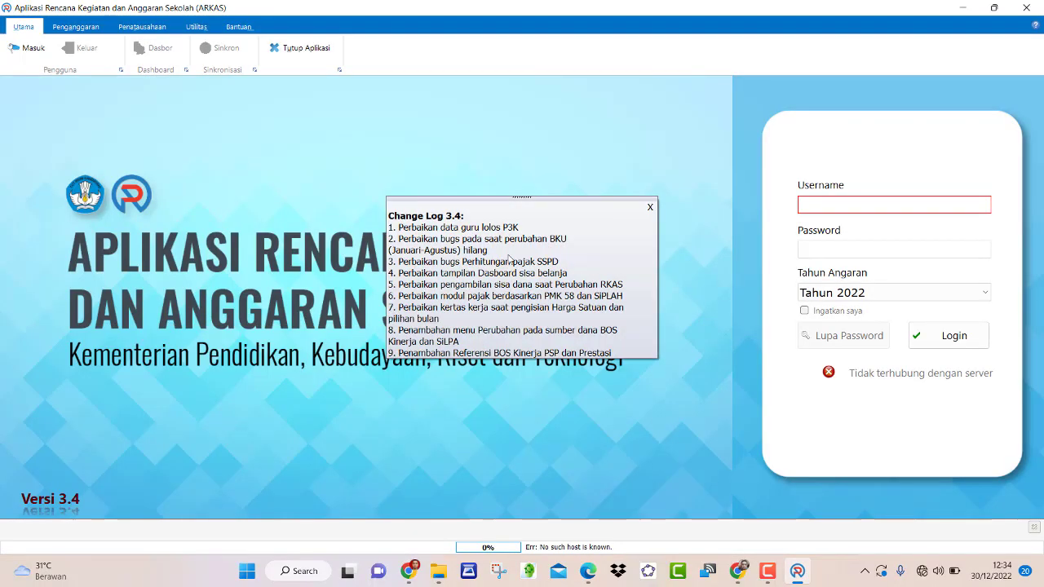
# - Log in to ARKAS with the account e-mail and password
pyautogui.click(882, 205)
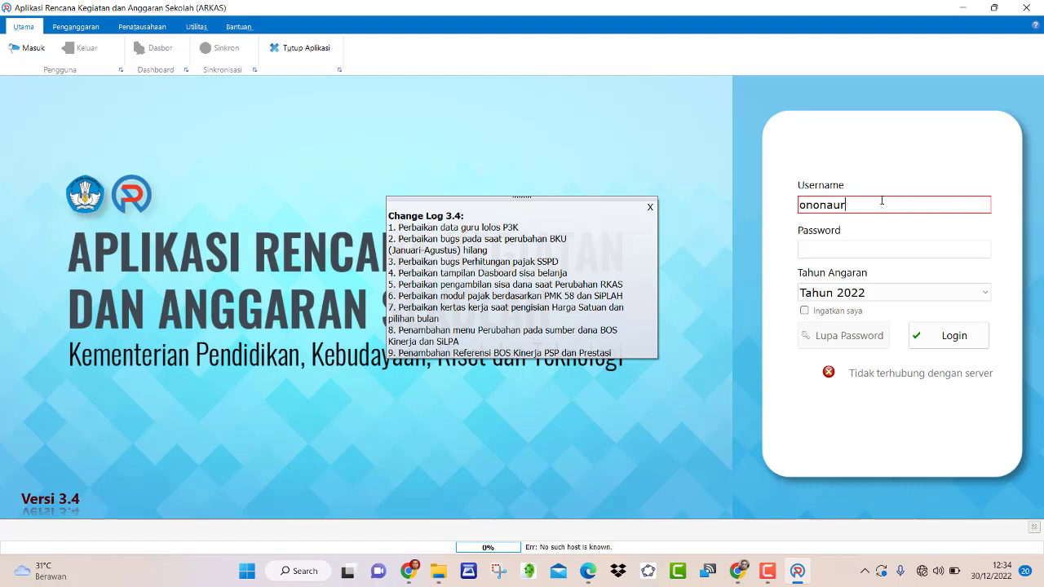
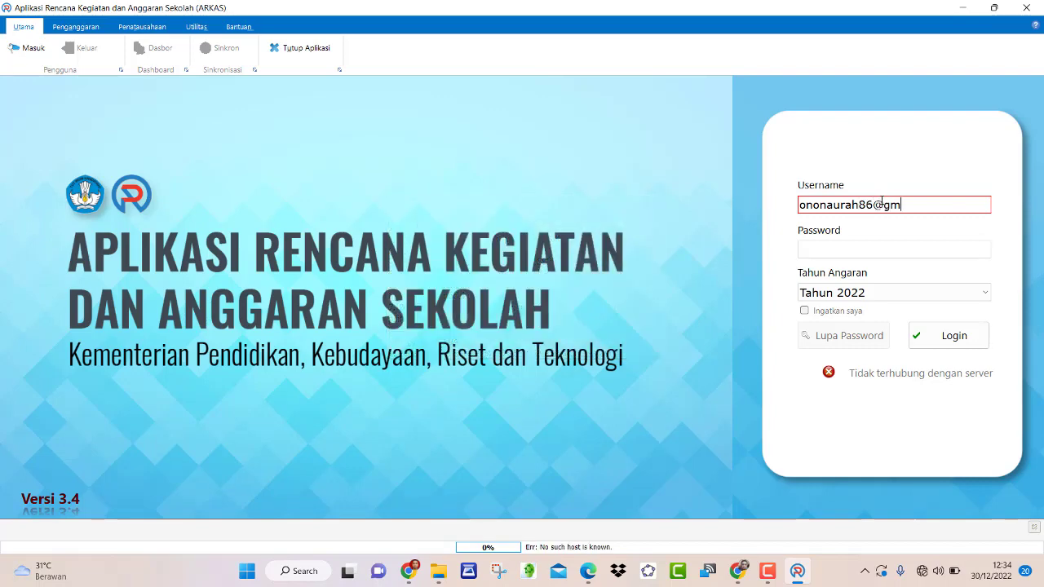
pyautogui.click(863, 248)
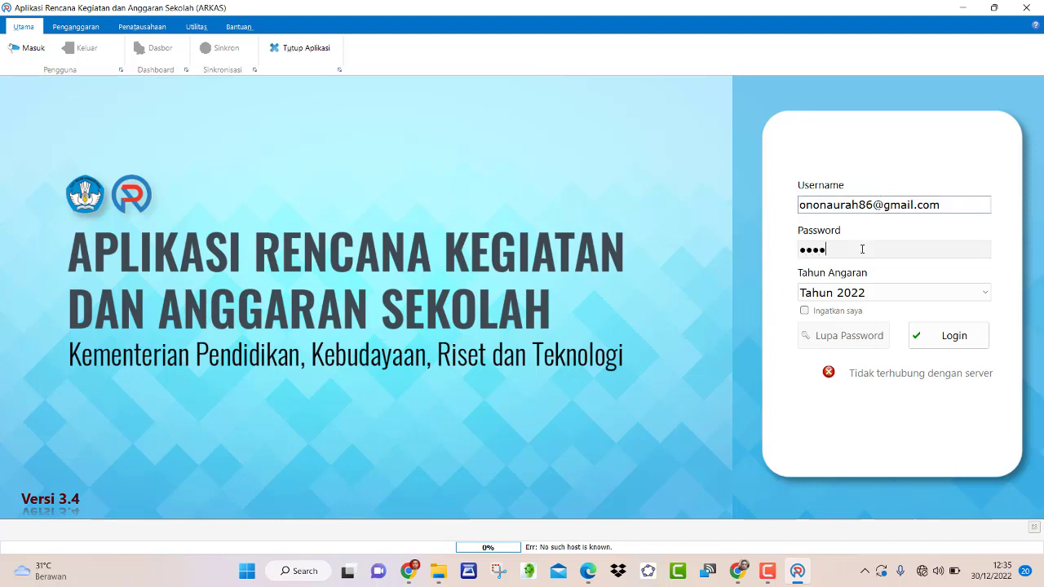
pyautogui.write('••••••••')
pyautogui.click(938, 335)
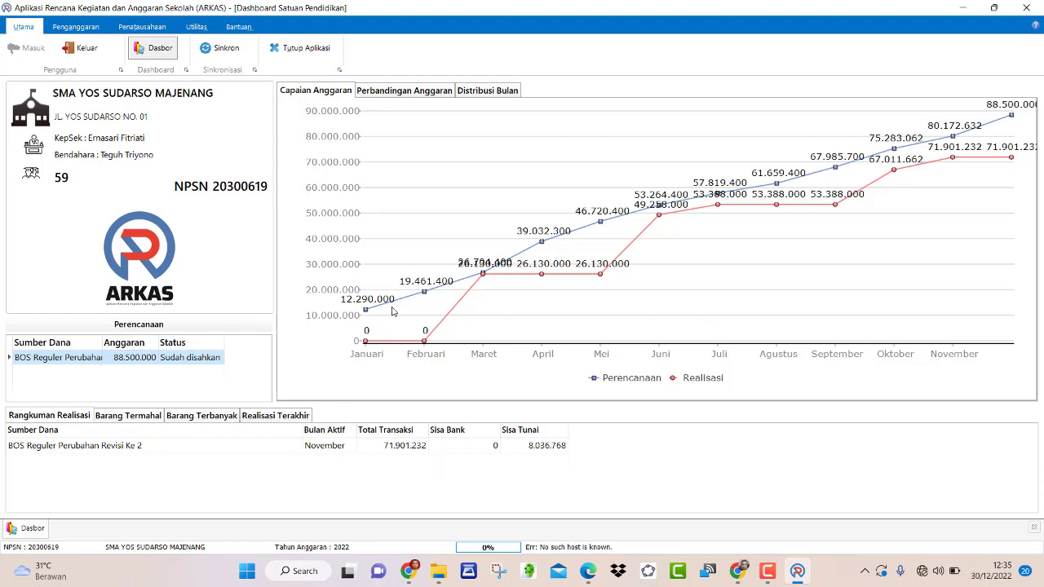
# - On the Penatausahaan BKU activation page, select the BOS Reguler Perubahan fund source
pyautogui.click(87, 33)
pyautogui.click(127, 30)
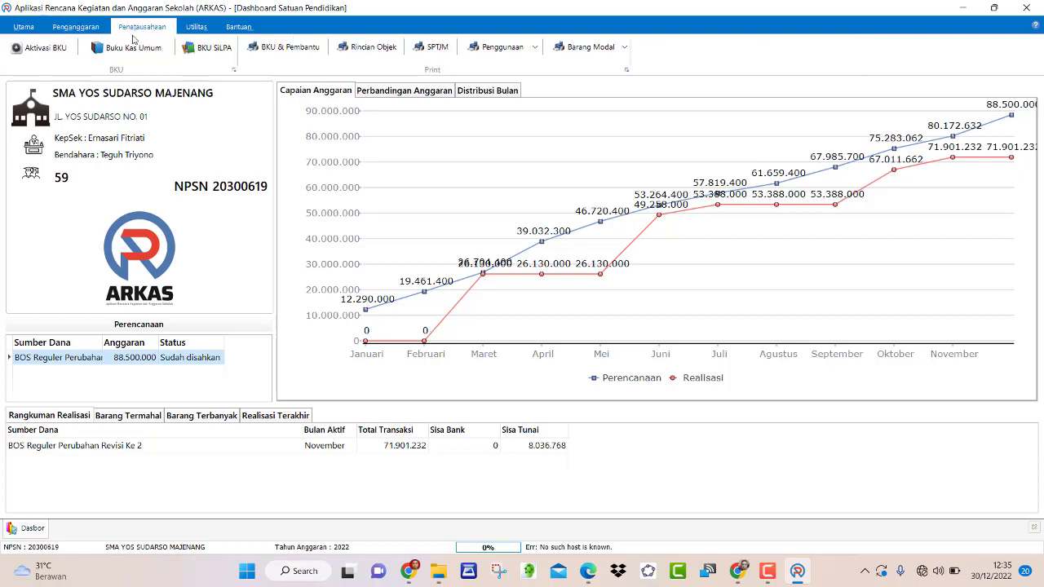
pyautogui.click(39, 47)
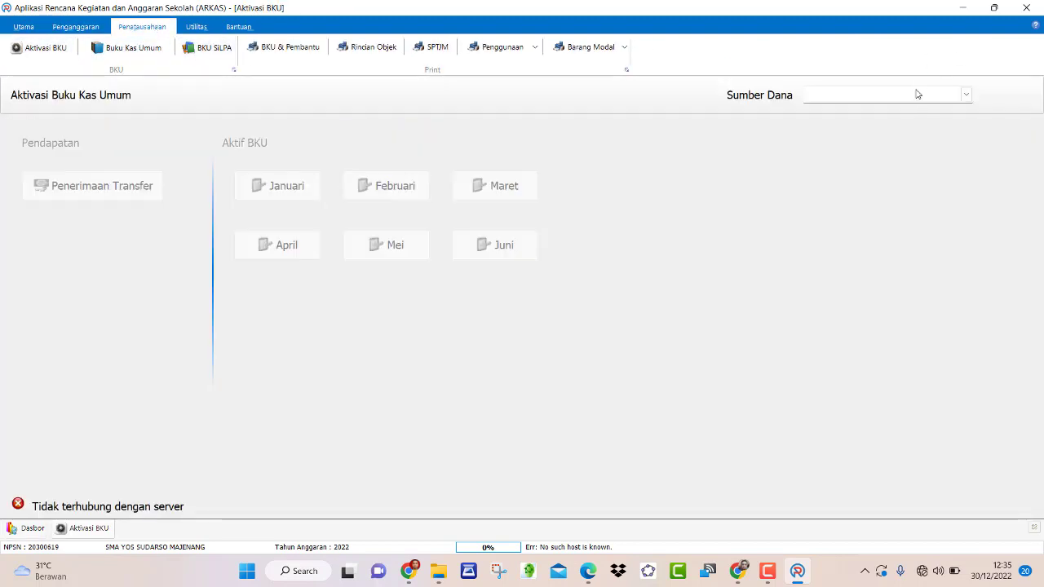
pyautogui.click(965, 94)
pyautogui.click(925, 115)
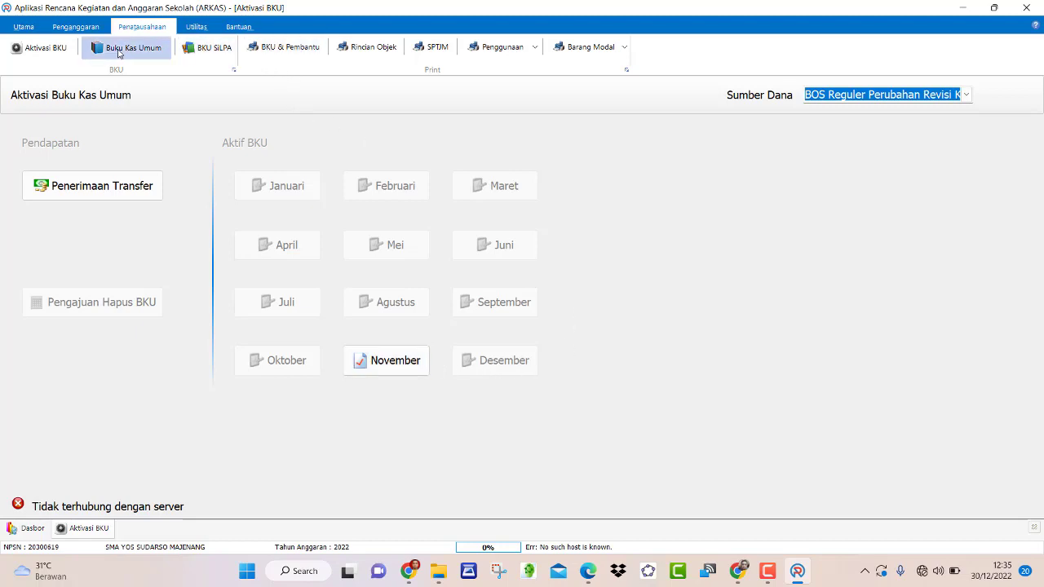
# - Open the Buku Kas Umum cash book from the Penatausahaan ribbon
pyautogui.click(84, 29)
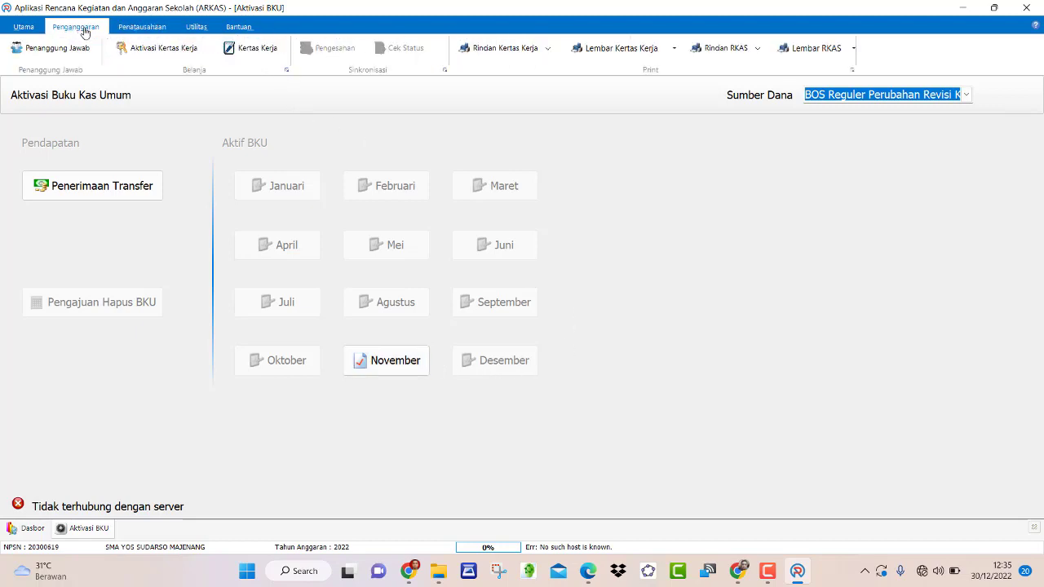
pyautogui.click(142, 26)
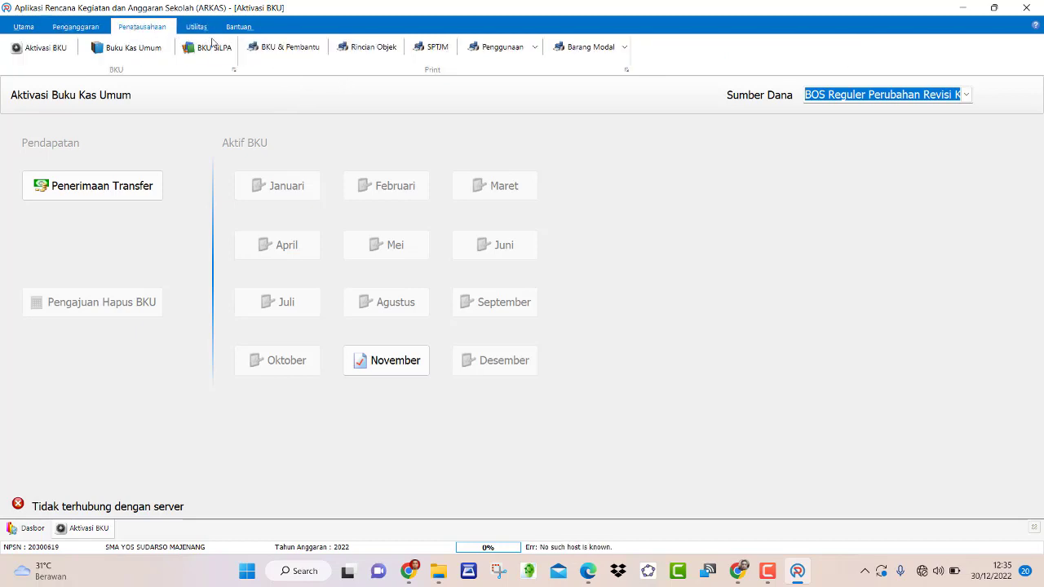
pyautogui.click(134, 53)
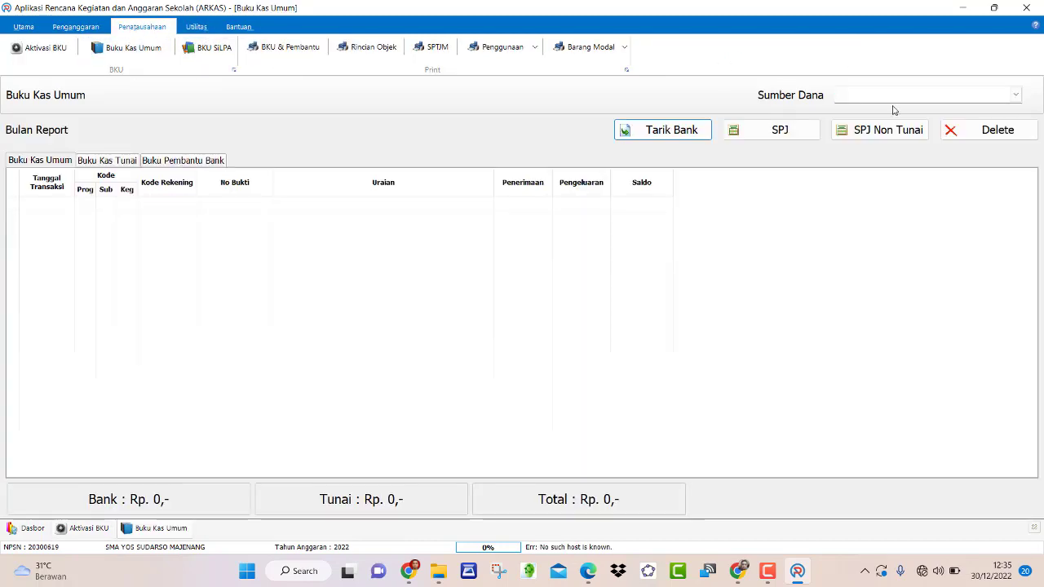
# - Load the BOS Reguler Perubahan Revisi Ke 2 transactions, then view Chrome's BOS Salur report
pyautogui.click(1016, 96)
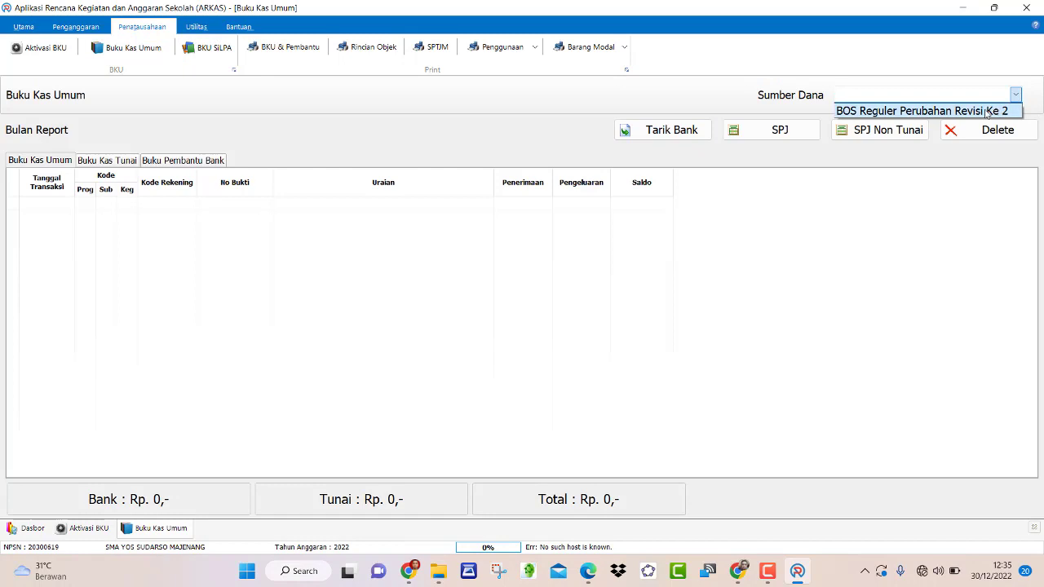
pyautogui.click(987, 111)
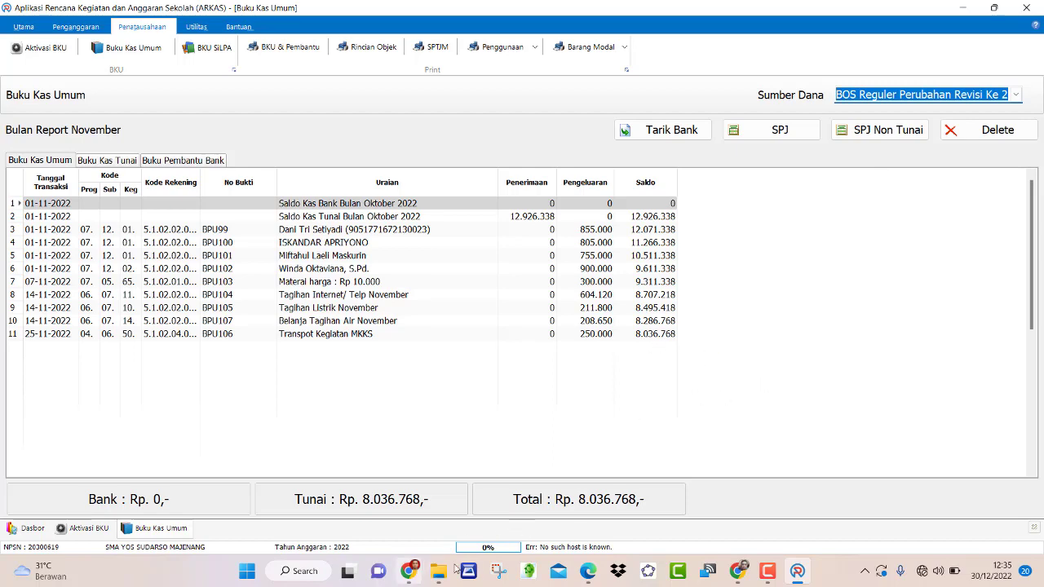
pyautogui.click(408, 571)
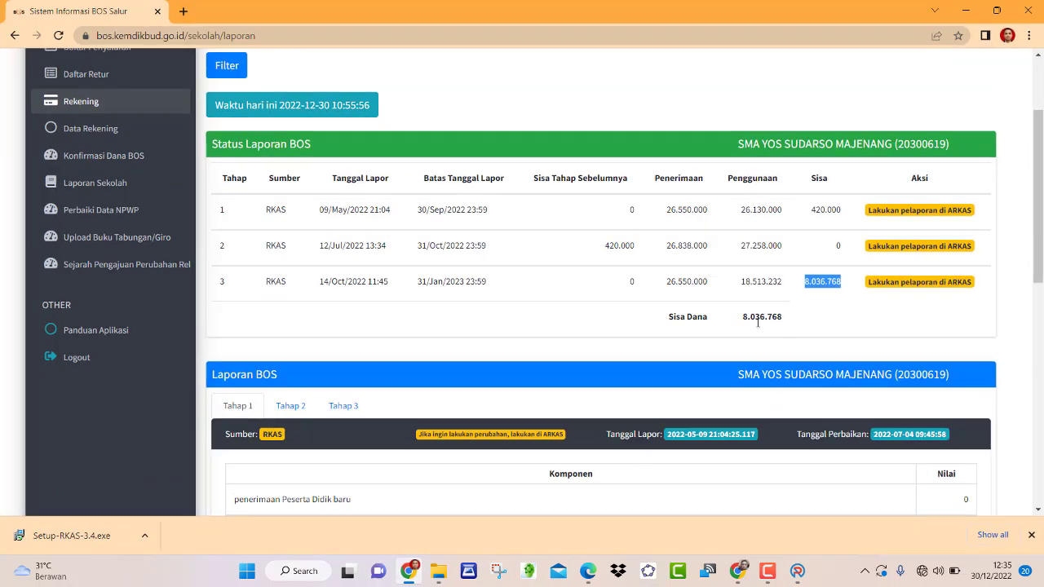
pyautogui.click(798, 571)
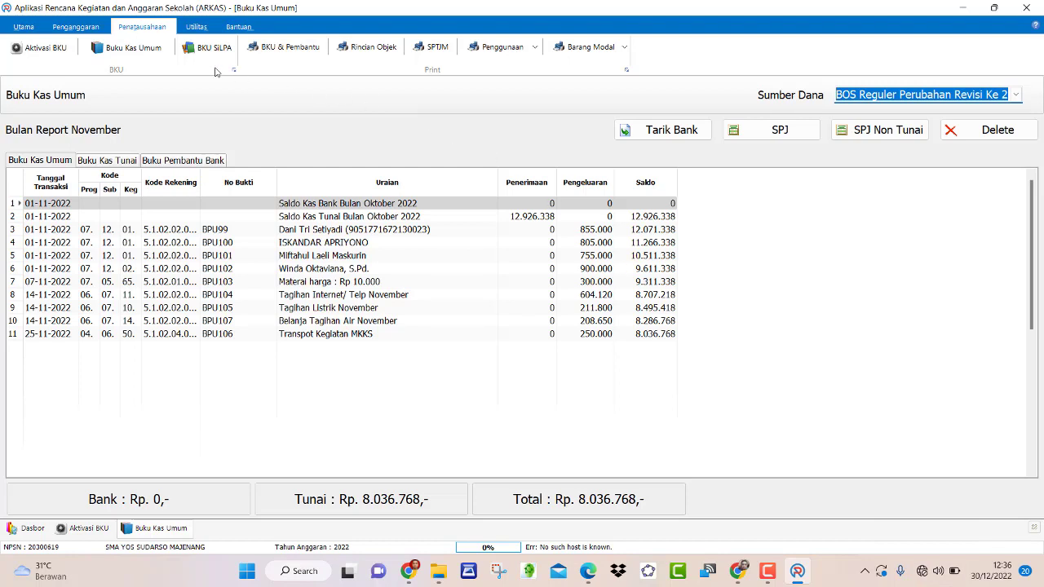
# - Close the November BKU with Rp 0 bank interest without sending to server, then activate Desember
pyautogui.click(37, 48)
pyautogui.click(400, 359)
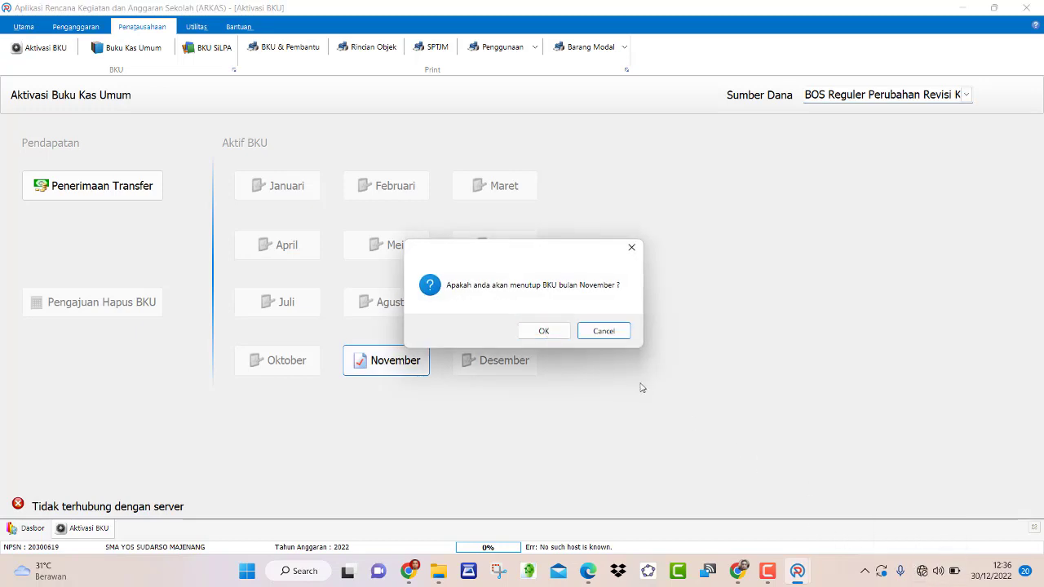
pyautogui.click(551, 331)
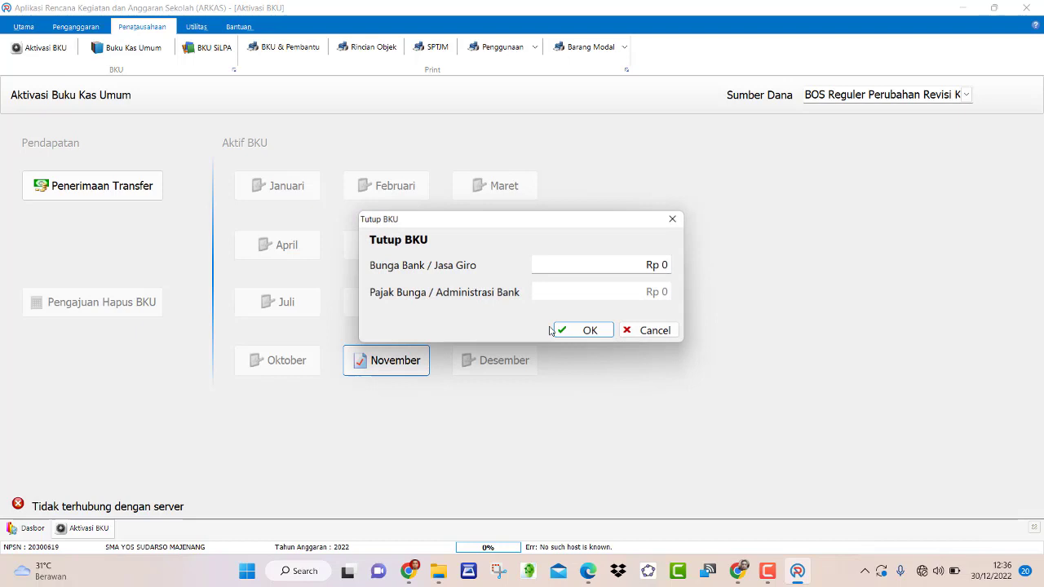
pyautogui.click(592, 332)
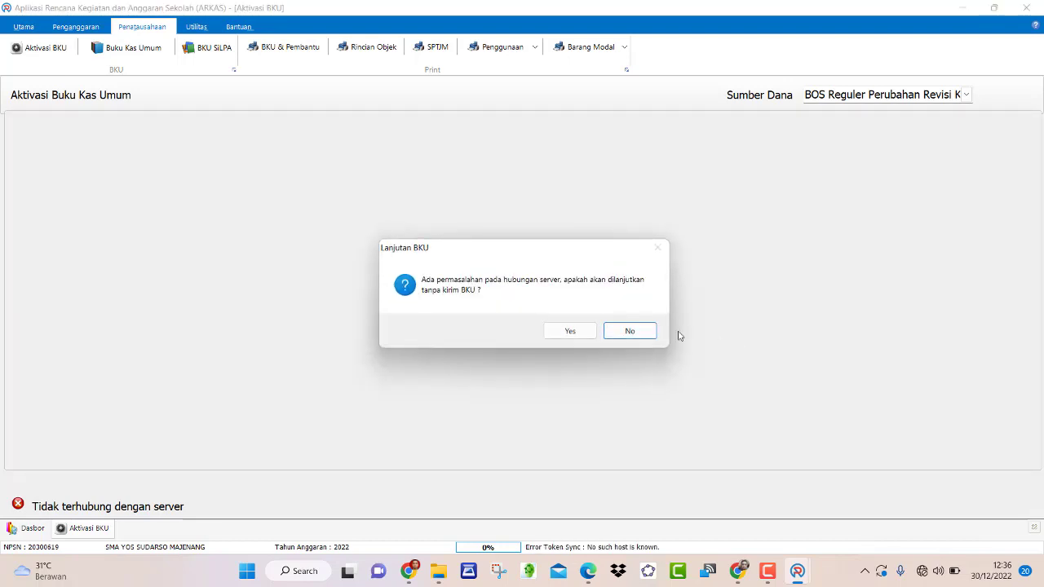
pyautogui.click(585, 339)
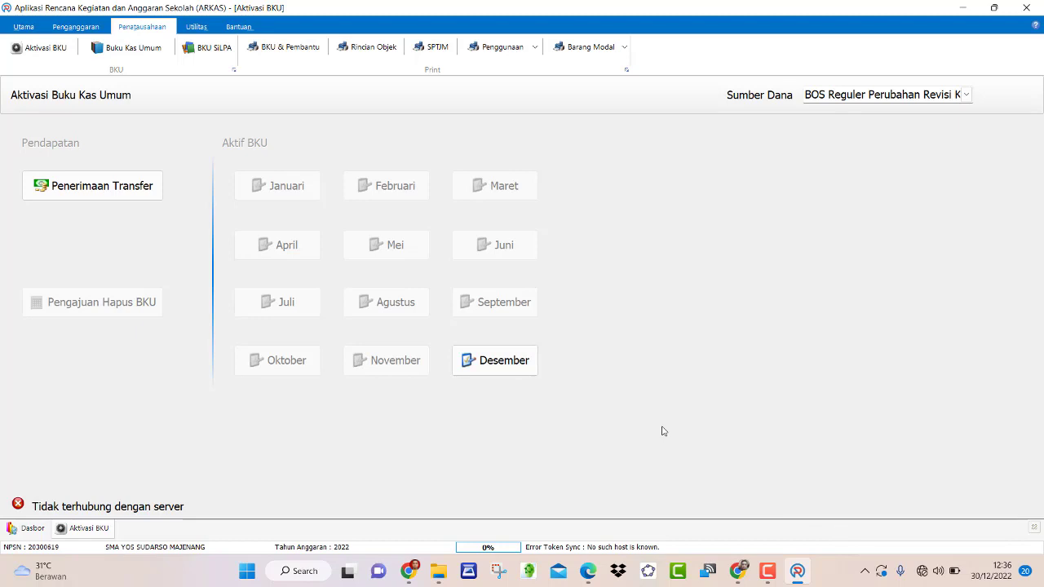
pyautogui.click(515, 368)
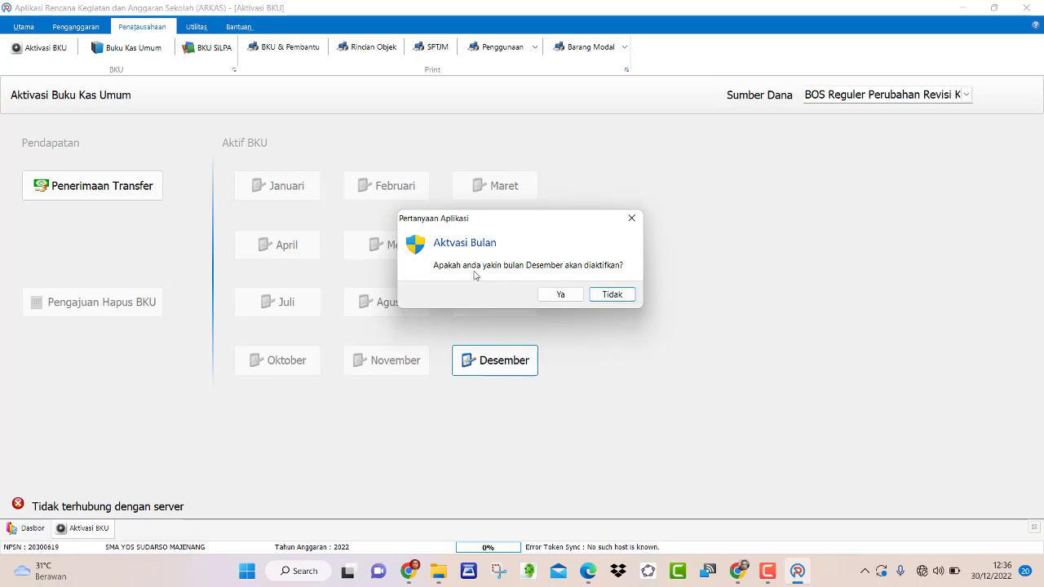
pyautogui.click(563, 295)
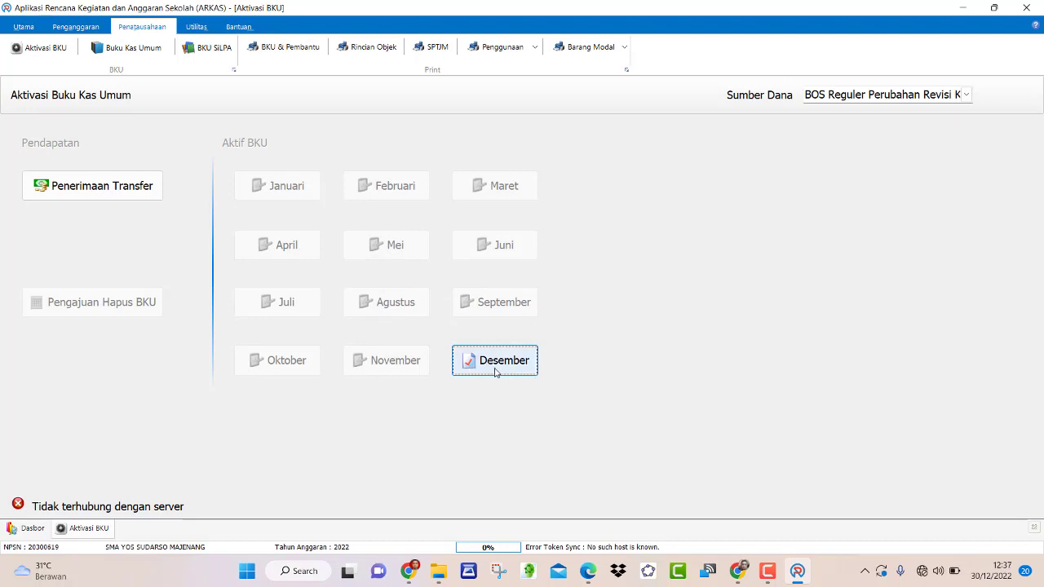
# - Open Buku Kas Umum with BOS Reguler Perubahan Revisi Ke 2, dismissing the no-active-month notice
pyautogui.click(141, 57)
pyautogui.click(1012, 95)
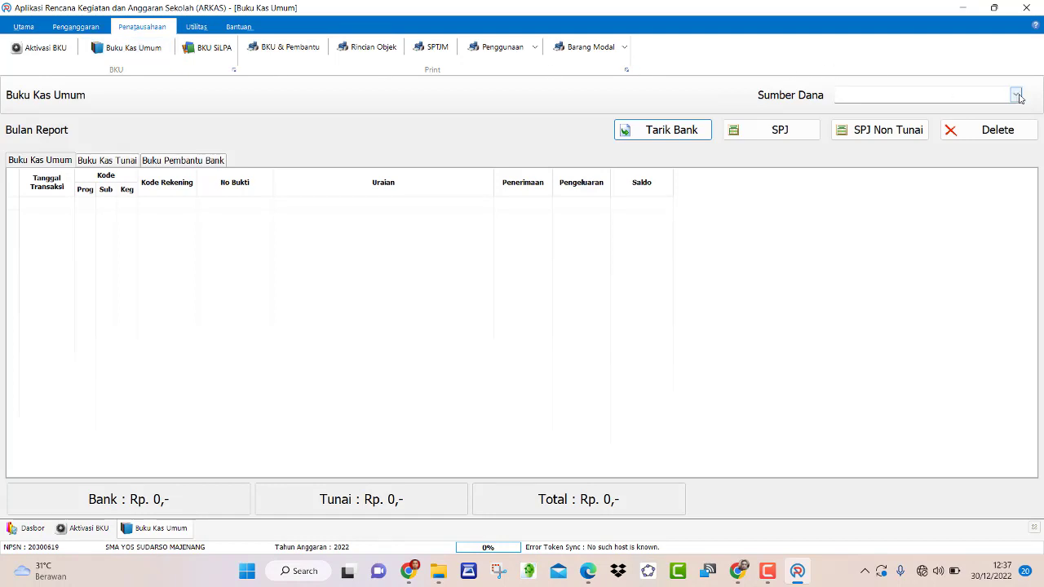
pyautogui.click(979, 111)
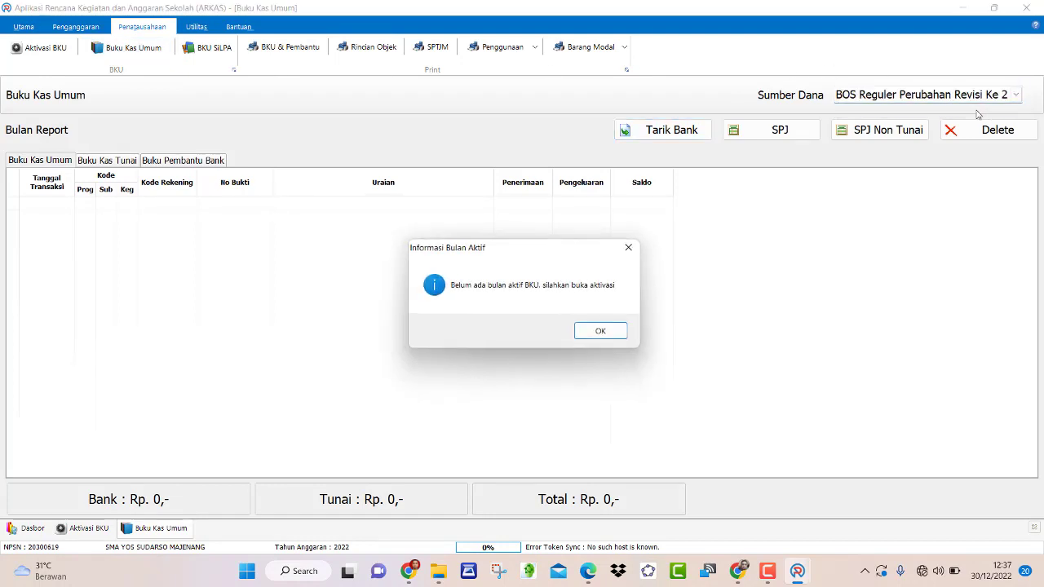
pyautogui.click(599, 331)
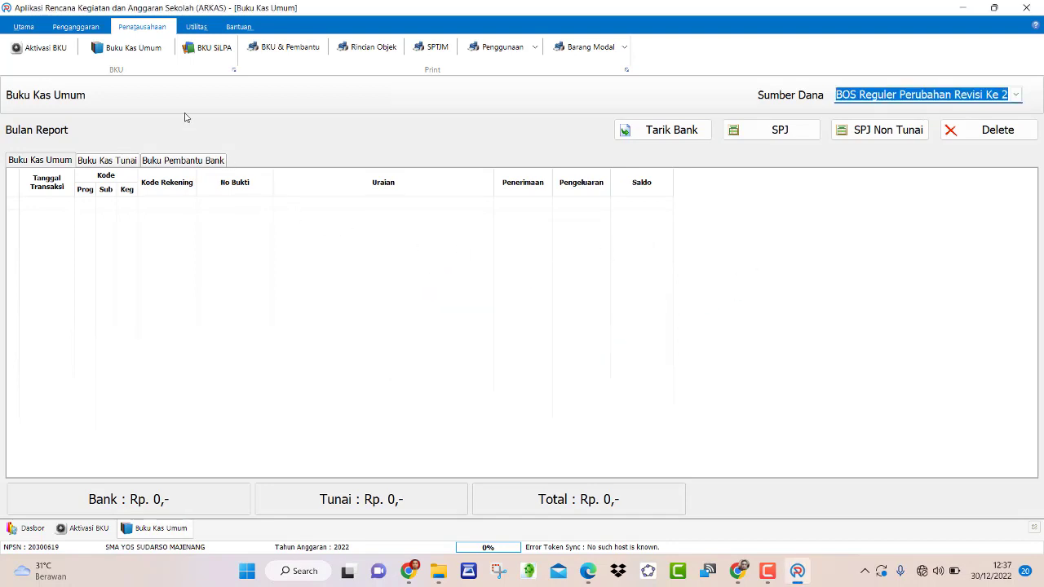
# - Recheck the Desember month on the BKU activation page, cancelling the close-BKU prompt
pyautogui.click(69, 50)
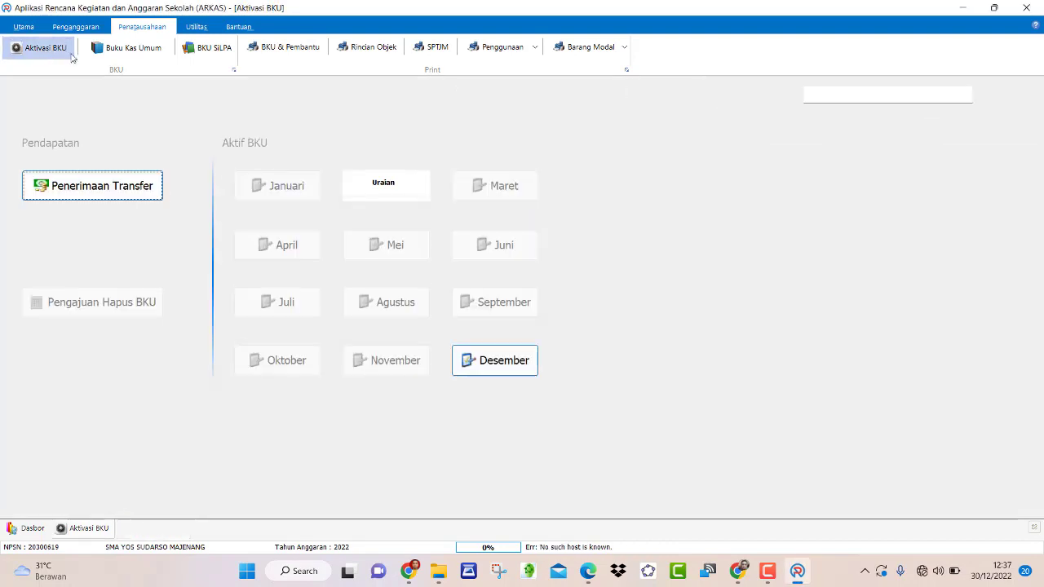
pyautogui.click(493, 371)
pyautogui.click(564, 295)
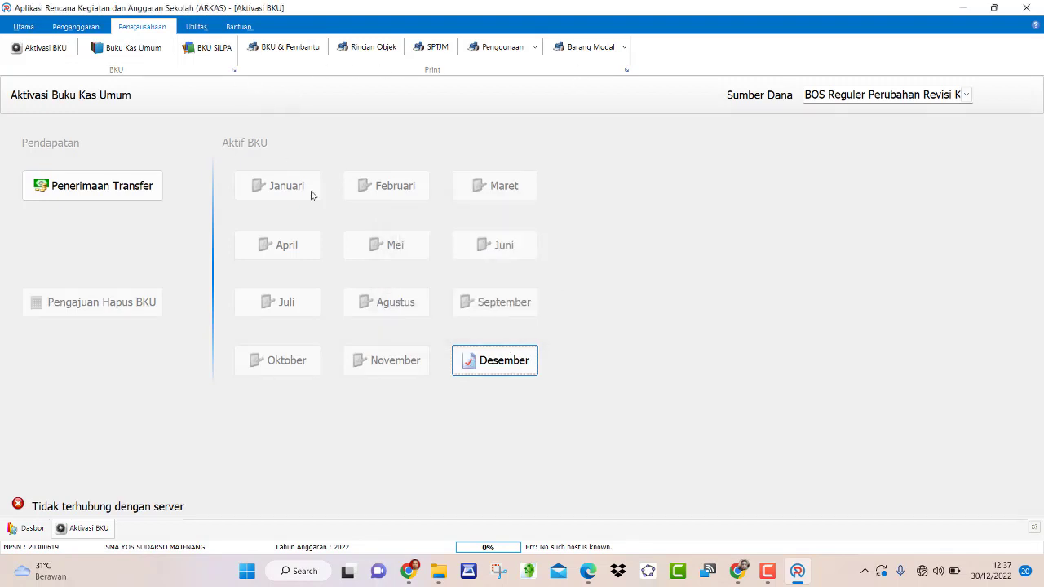
pyautogui.click(485, 362)
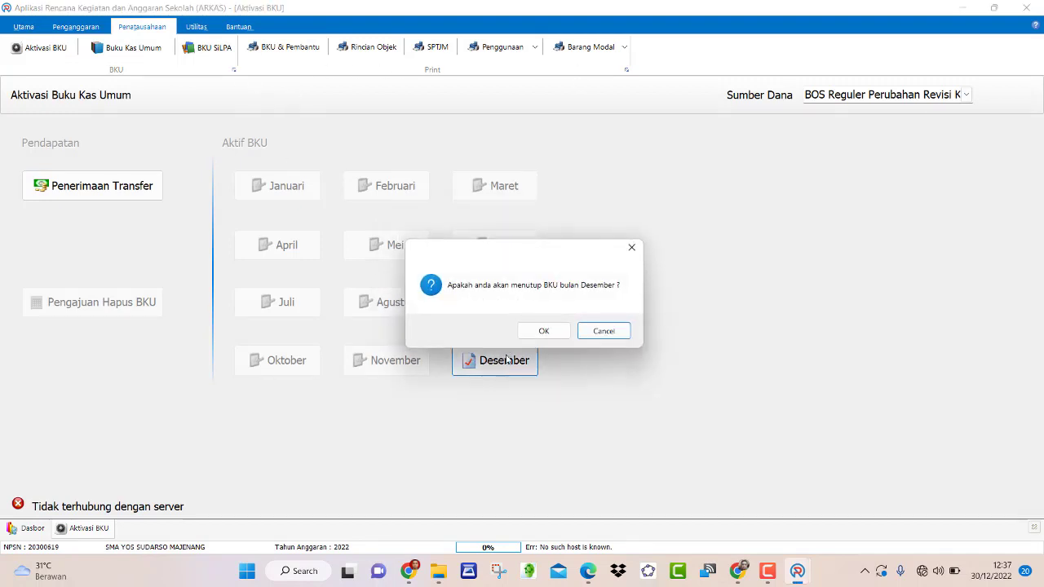
pyautogui.click(609, 329)
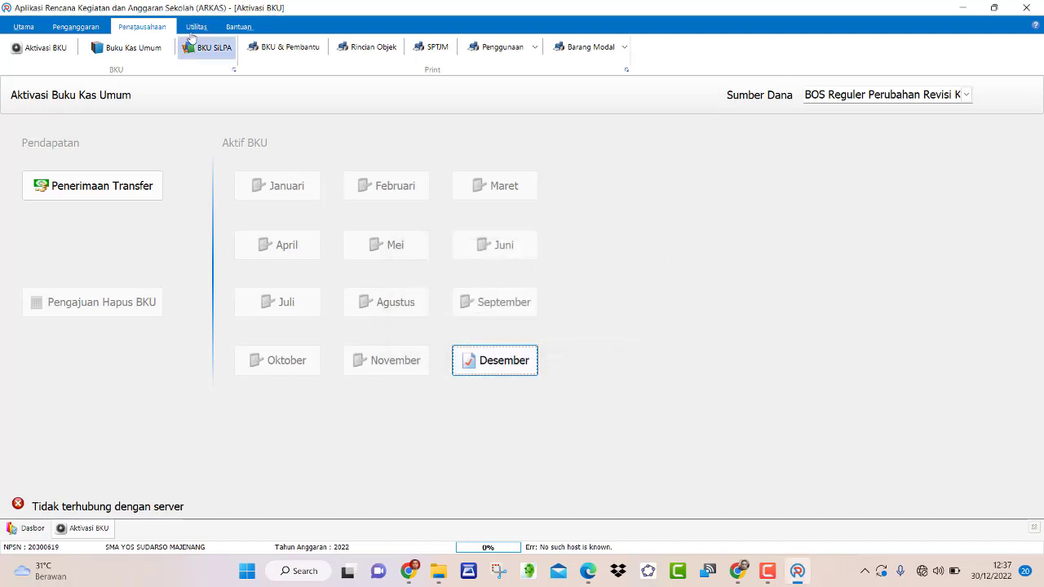
# - Reopen Buku Kas Umum for BOS Reguler Perubahan Revisi Ke 2 showing the 8.036.768 opening balance
pyautogui.click(121, 51)
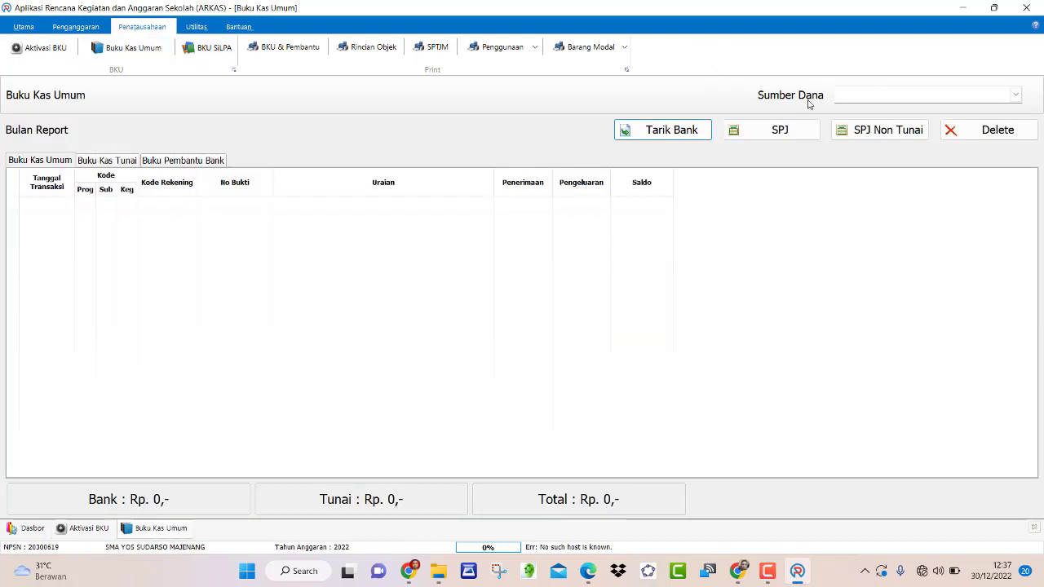
pyautogui.click(1017, 94)
pyautogui.click(954, 107)
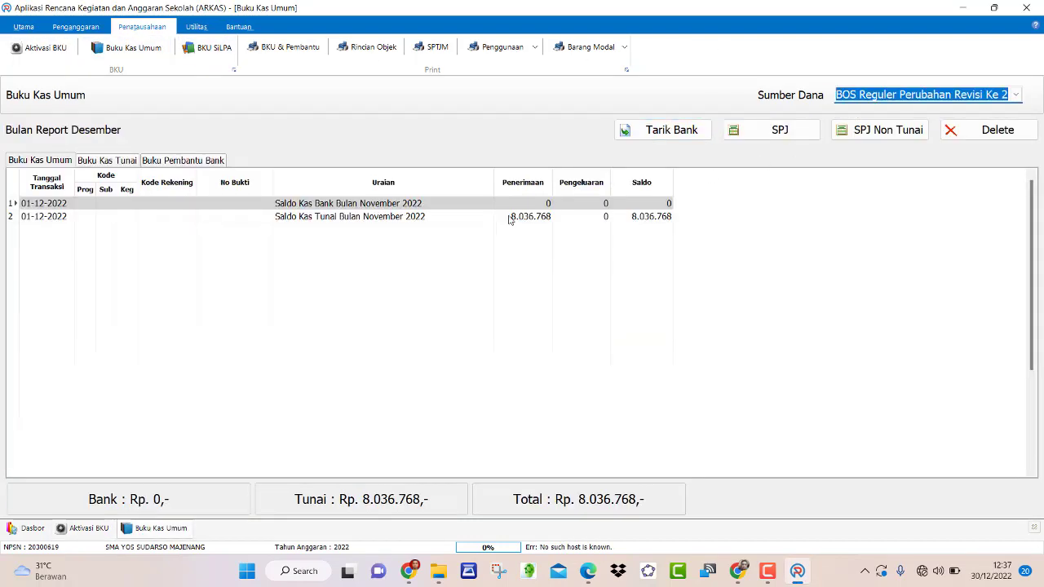
pyautogui.click(388, 296)
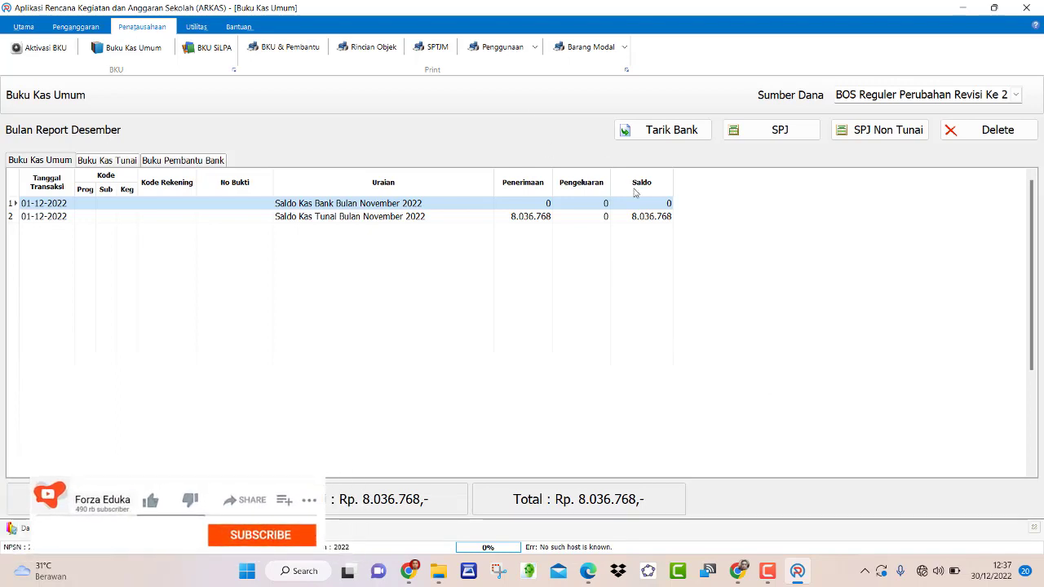
# - Record a 855.000 Honorarium Guru expense (BPU108) from the December Kegiatan line with volume 1
pyautogui.click(775, 132)
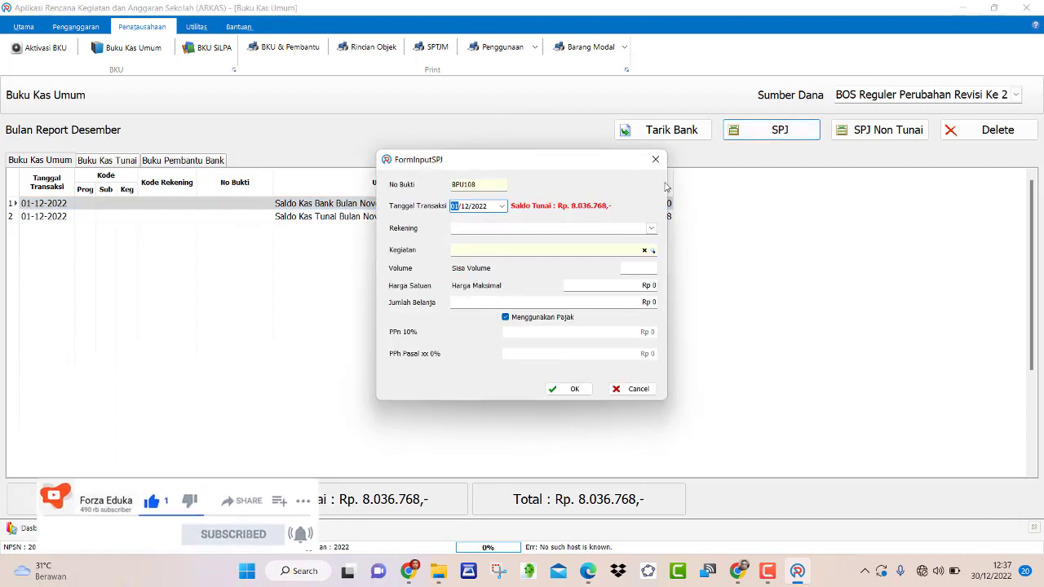
pyautogui.click(651, 229)
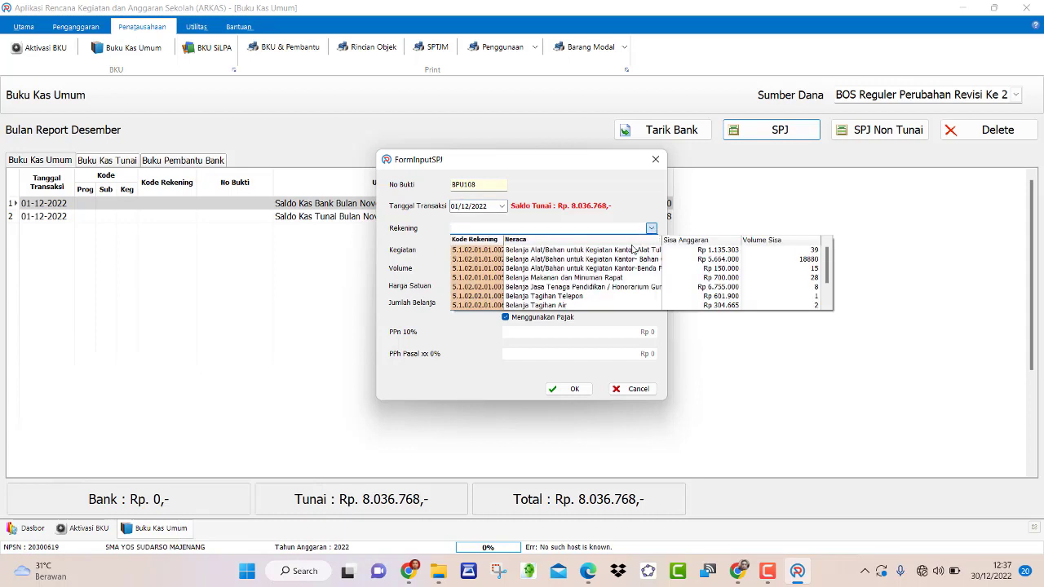
pyautogui.click(592, 288)
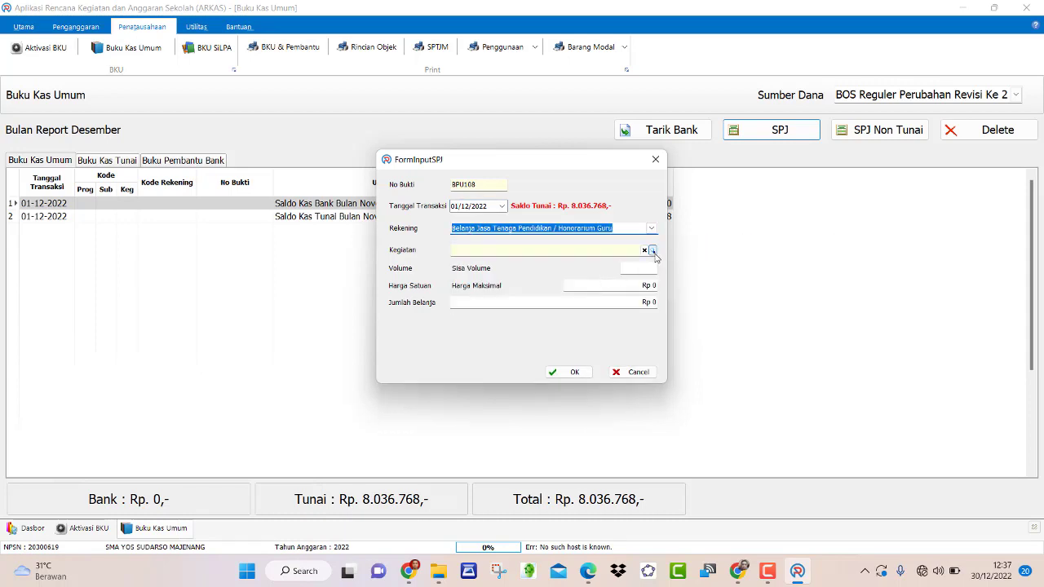
pyautogui.click(653, 251)
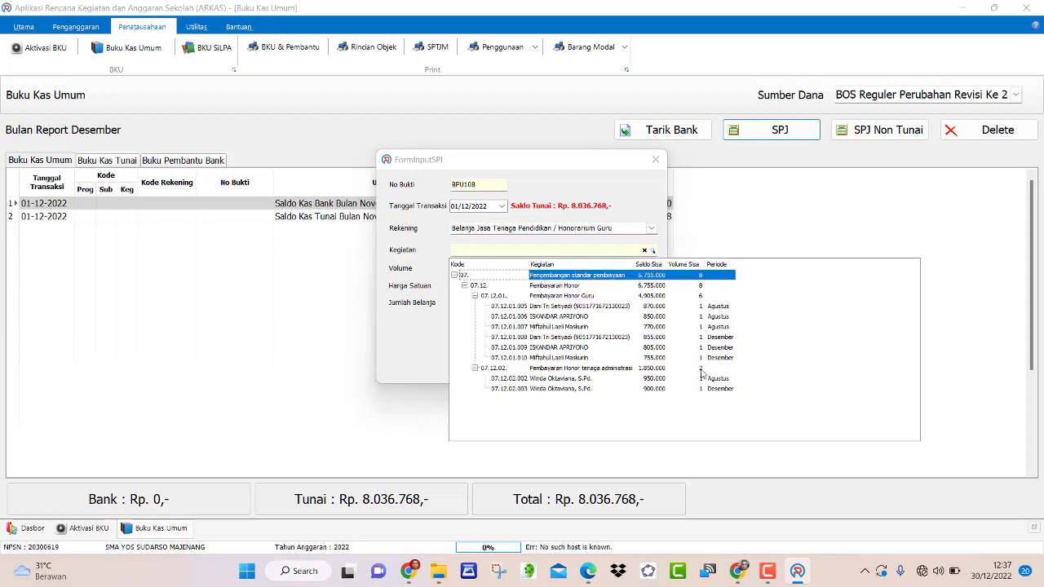
pyautogui.click(708, 339)
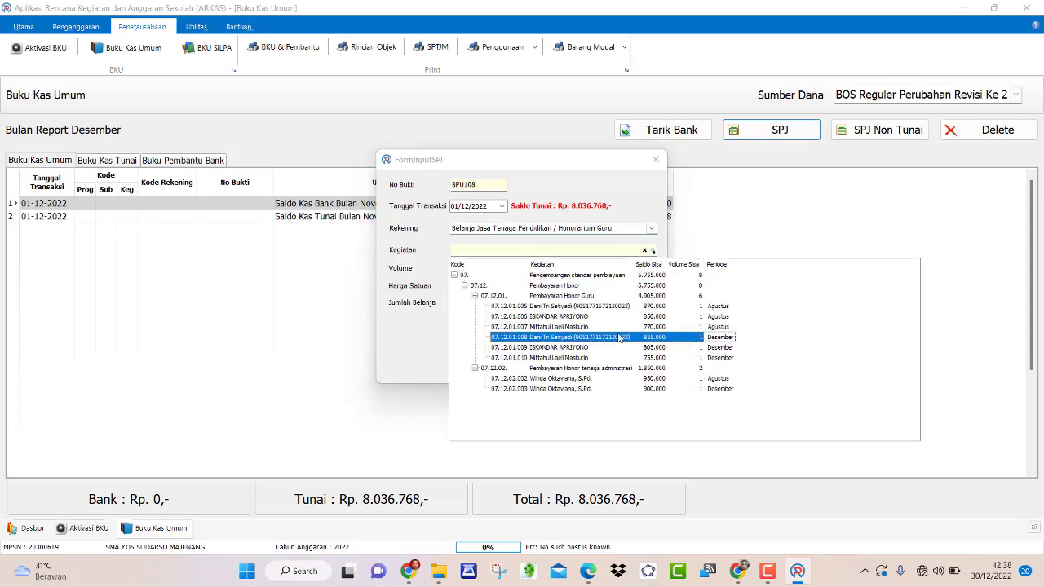
pyautogui.doubleClick(618, 340)
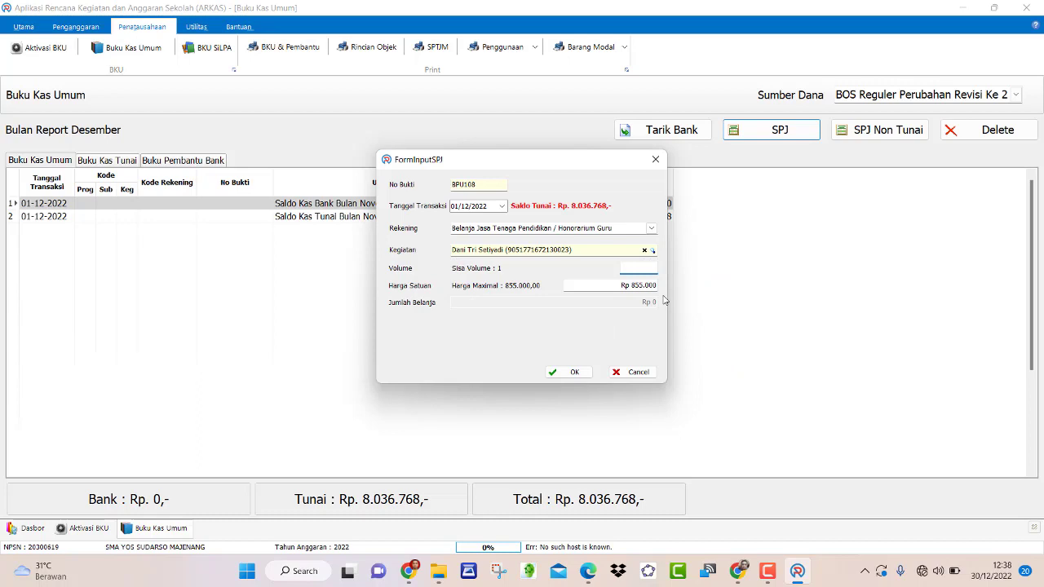
pyautogui.write('1')
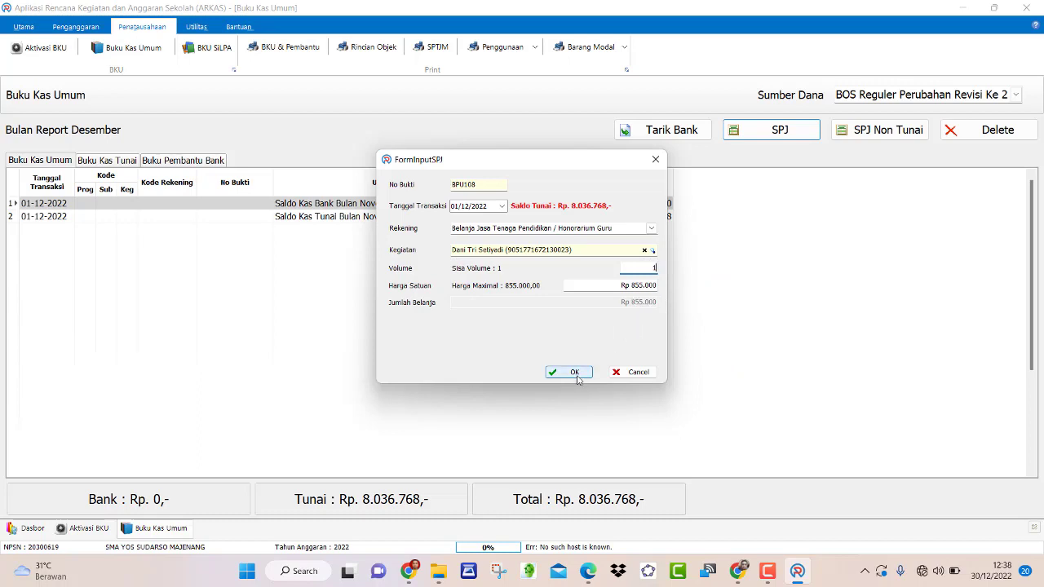
pyautogui.click(577, 377)
pyautogui.click(760, 138)
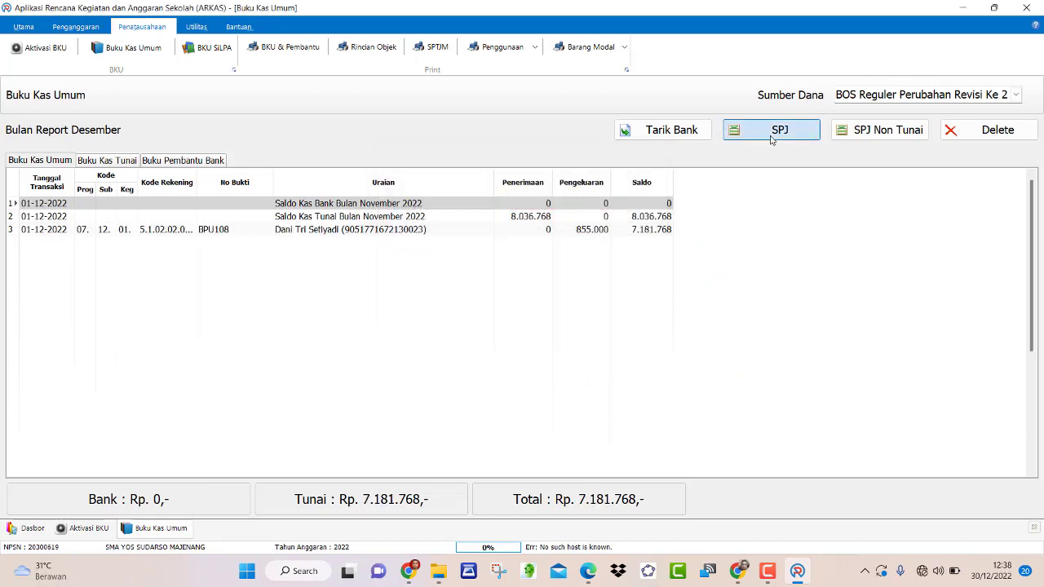
# - Record BPU109, an 805.000 December teacher honorarium with volume 1, lowering cash to 6.376.768
pyautogui.click(652, 230)
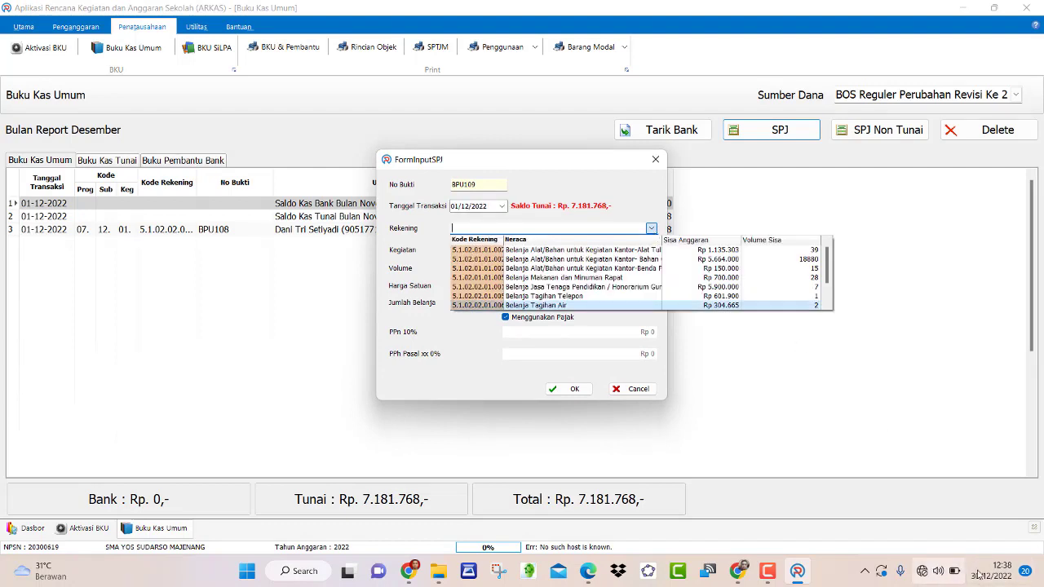
pyautogui.click(1008, 575)
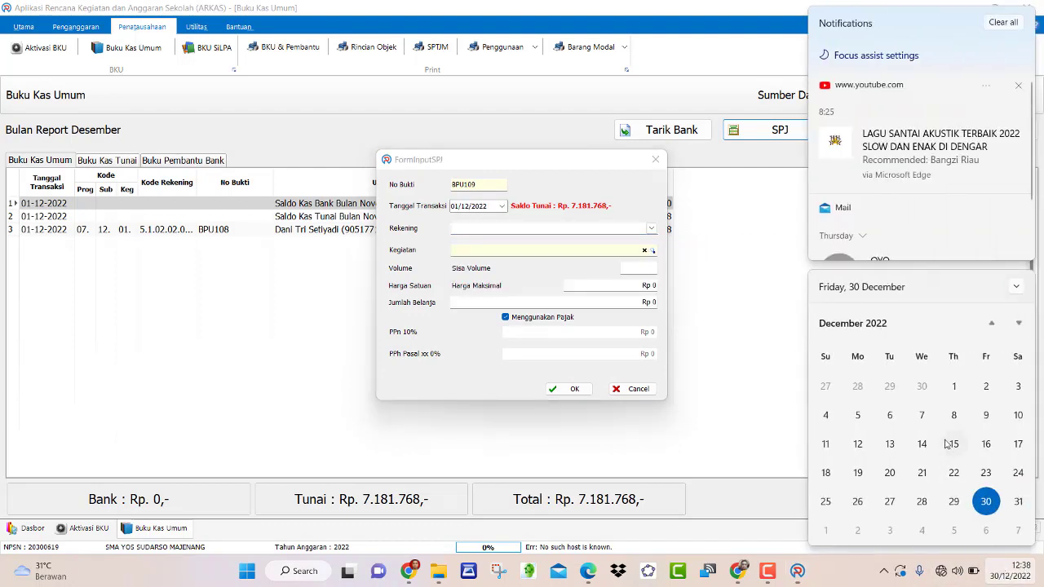
pyautogui.click(771, 357)
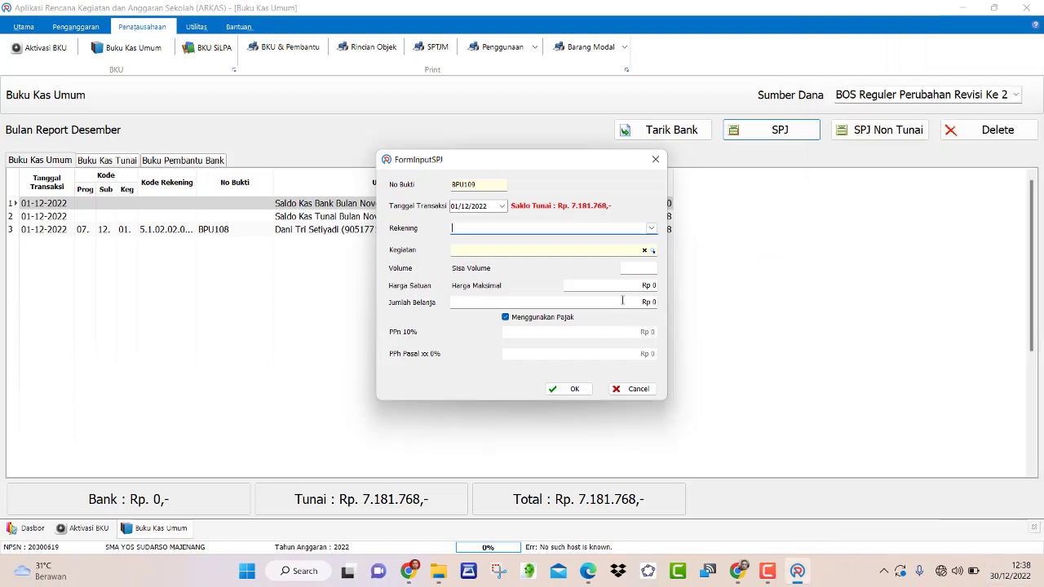
pyautogui.click(651, 229)
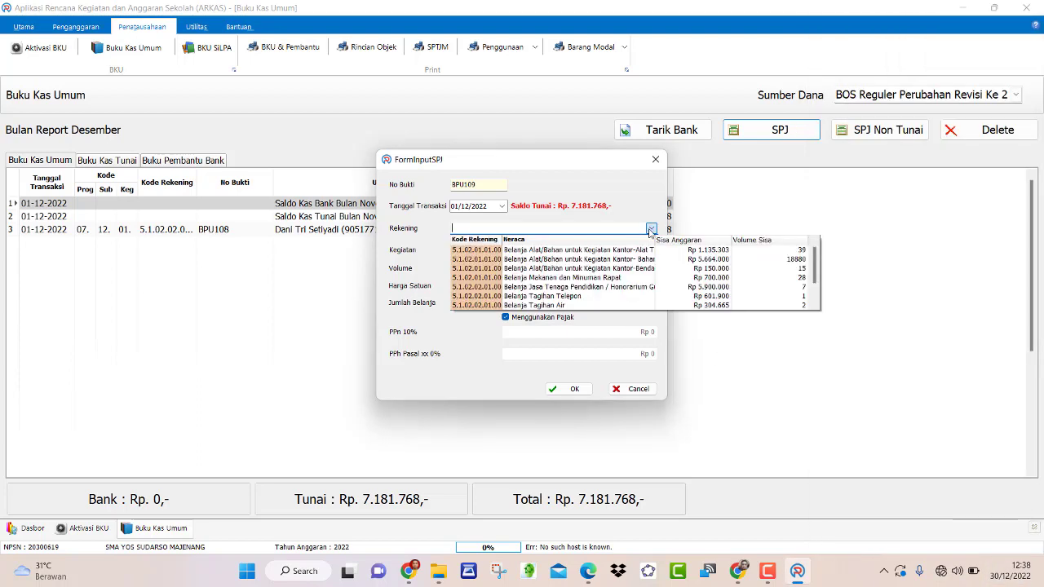
pyautogui.click(610, 288)
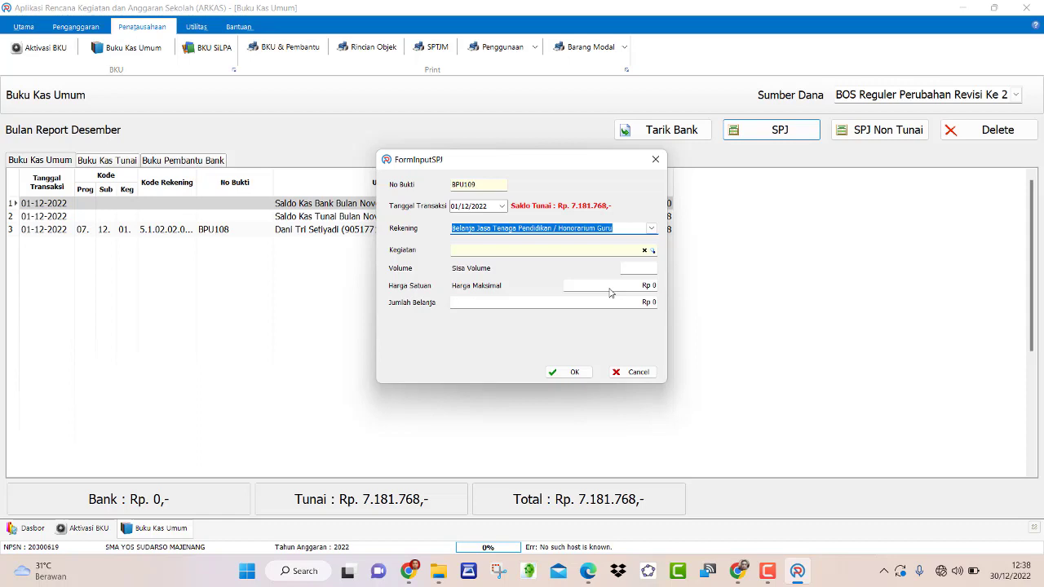
pyautogui.click(654, 251)
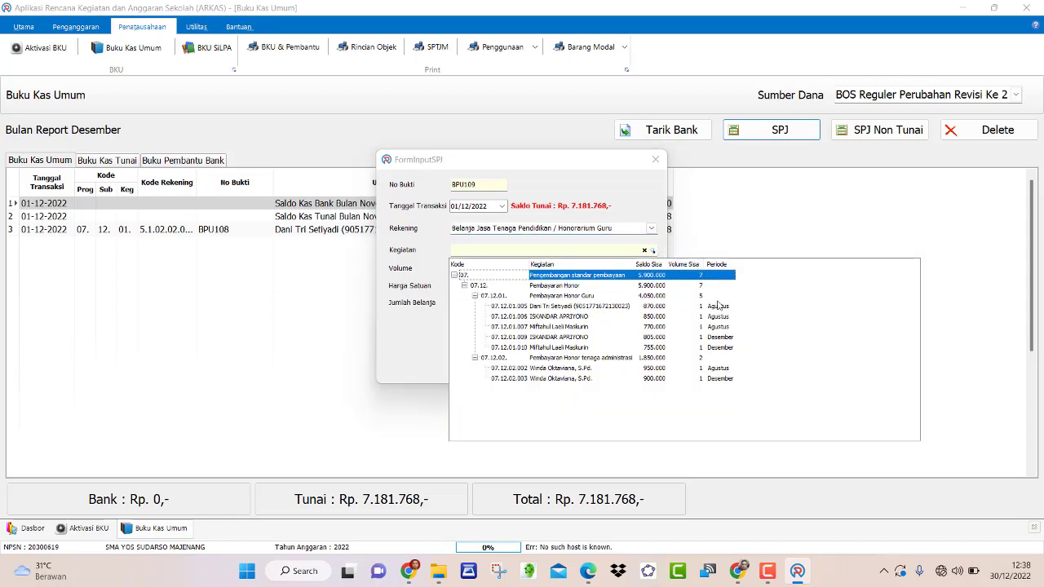
pyautogui.click(688, 339)
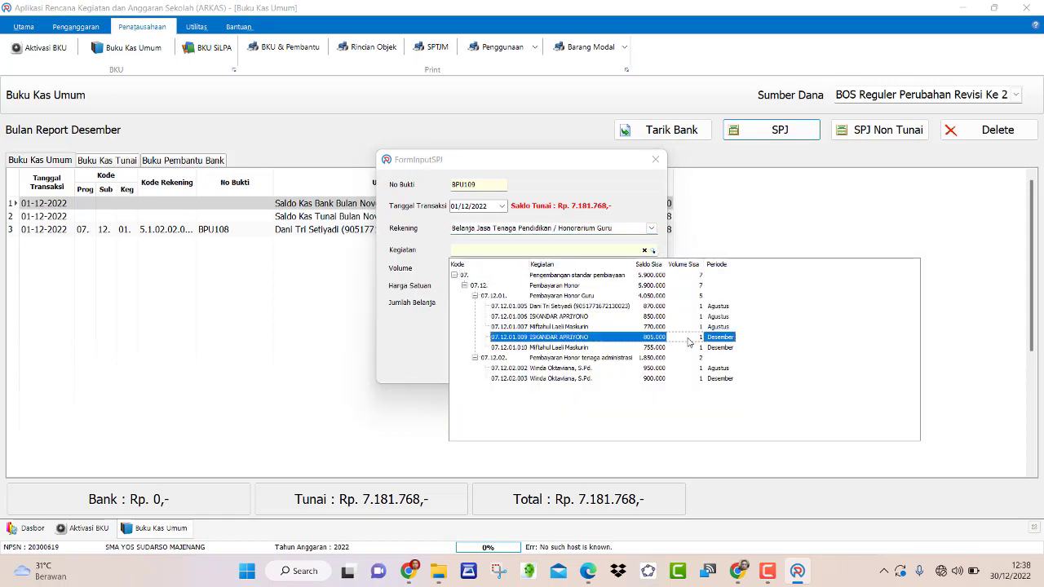
pyautogui.click(688, 343)
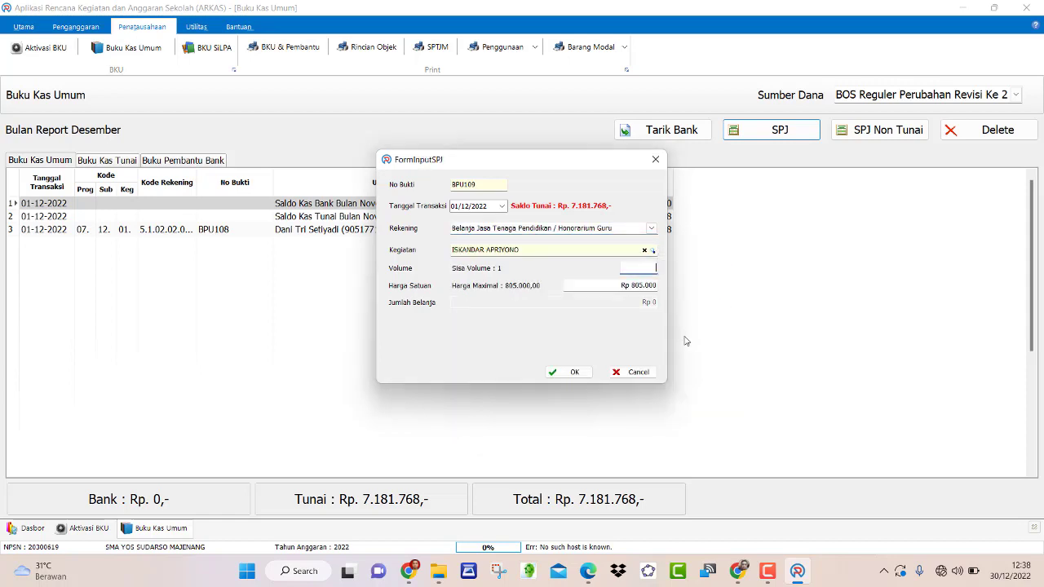
pyautogui.click(570, 373)
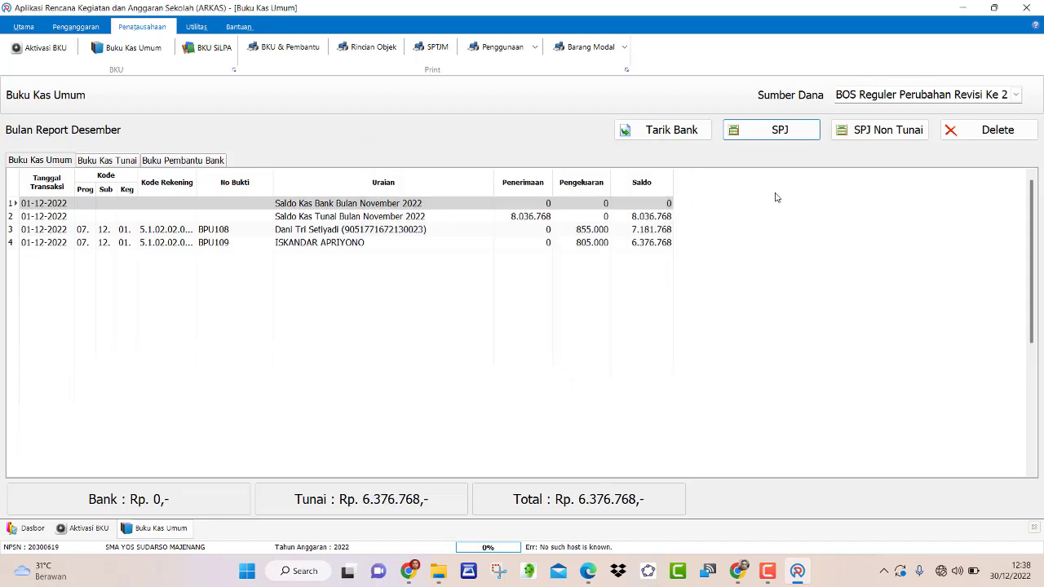
pyautogui.click(779, 130)
# - Record BPU110, a 755.000 December teacher honorarium payment
pyautogui.click(651, 229)
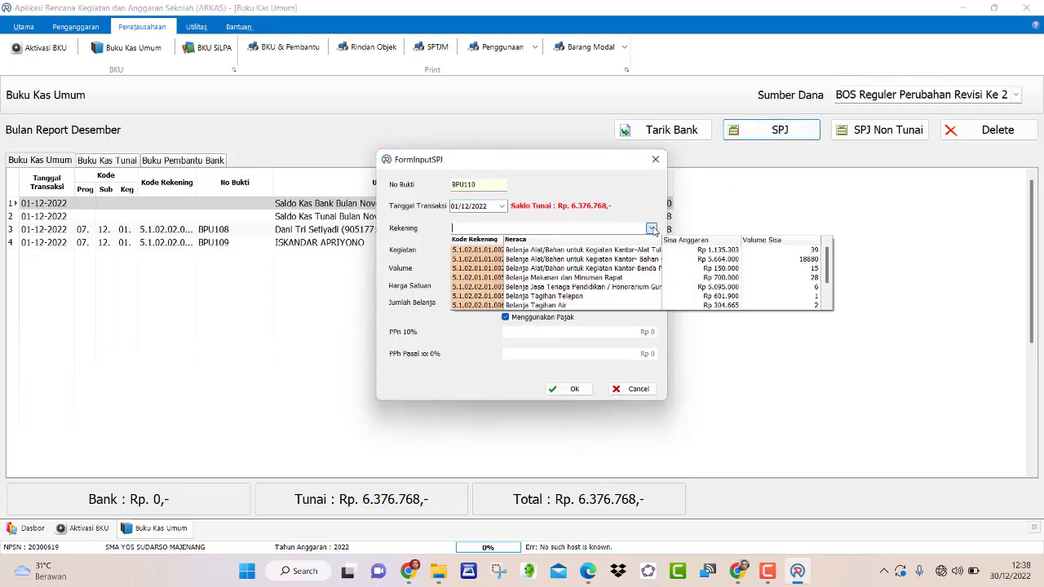
pyautogui.click(691, 289)
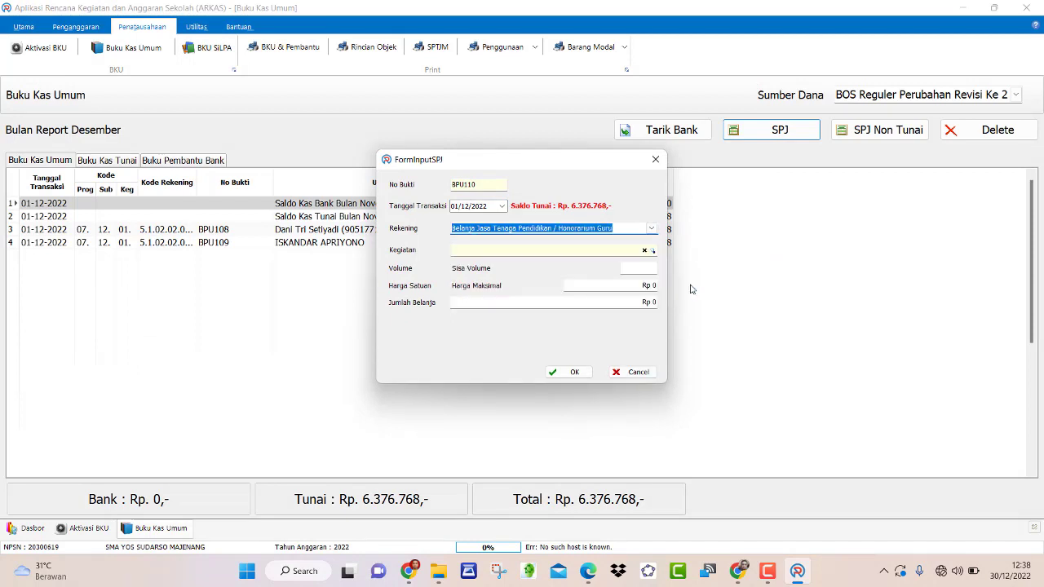
pyautogui.click(652, 251)
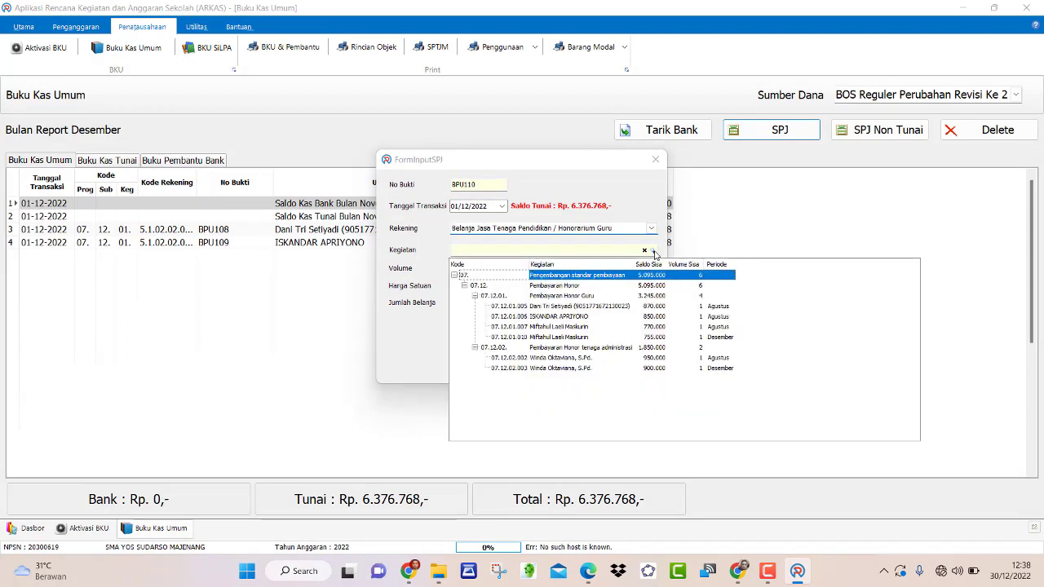
pyautogui.click(669, 339)
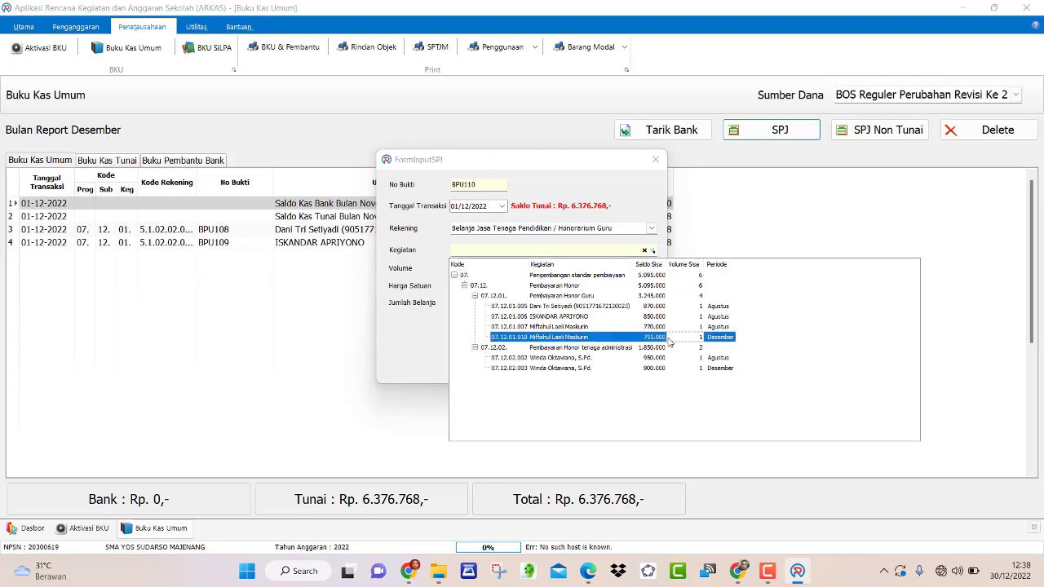
pyautogui.click(669, 339)
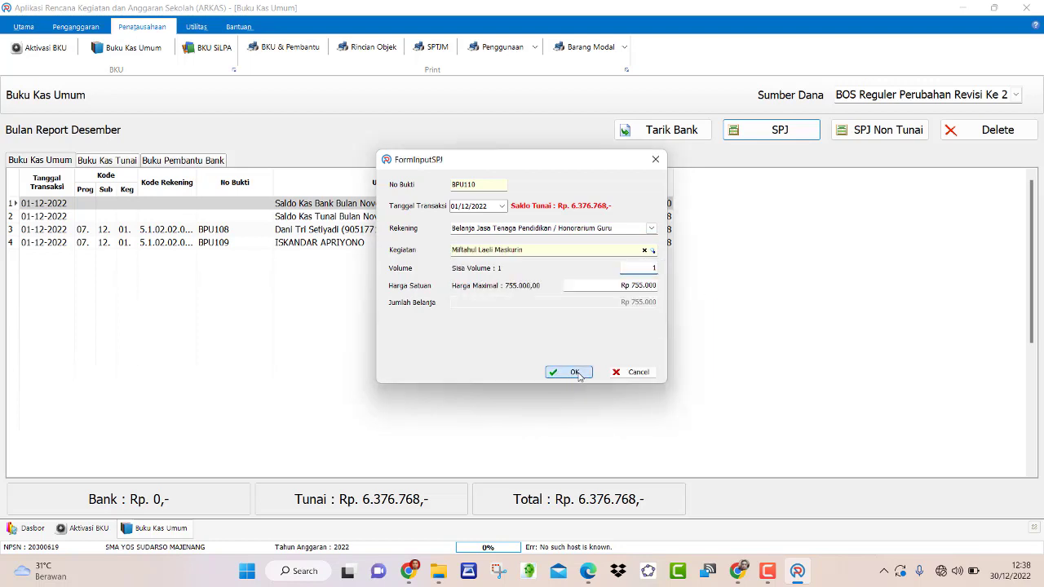
pyautogui.click(574, 373)
# - Record BPU111, a 900.000 December teacher honorarium payment
pyautogui.click(778, 135)
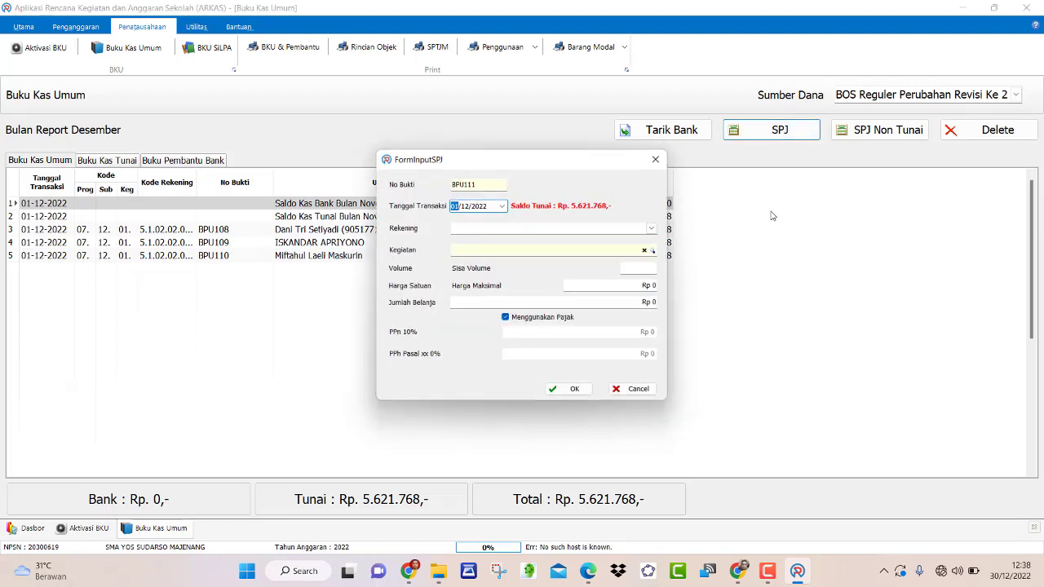
pyautogui.click(651, 230)
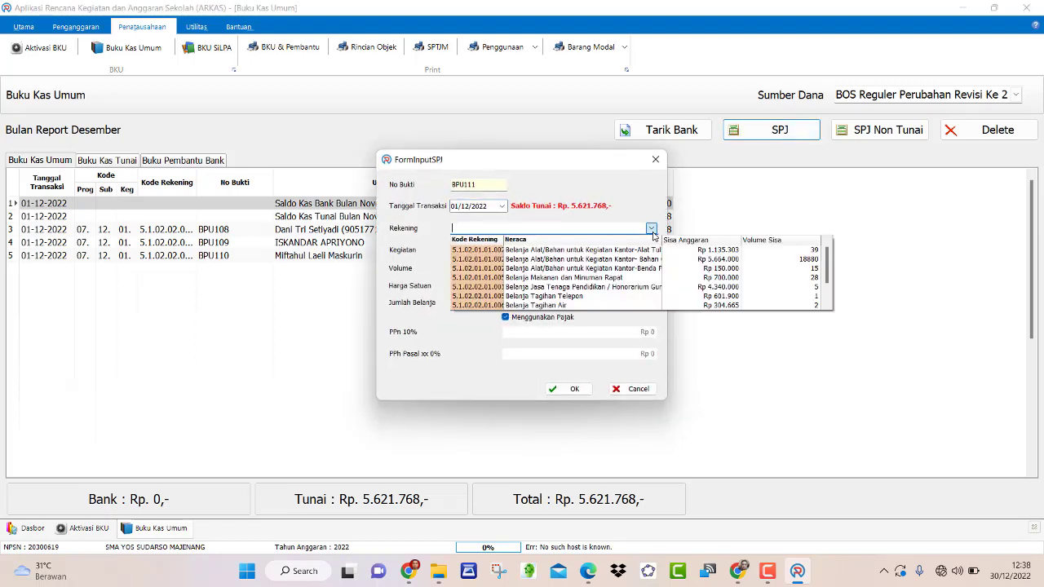
pyautogui.click(633, 287)
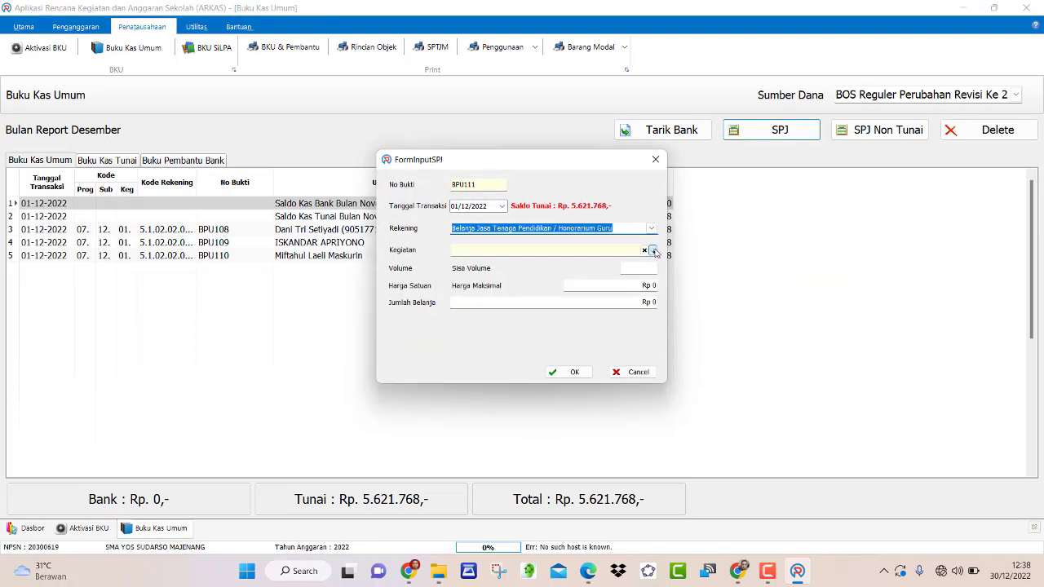
pyautogui.click(655, 251)
pyautogui.doubleClick(663, 357)
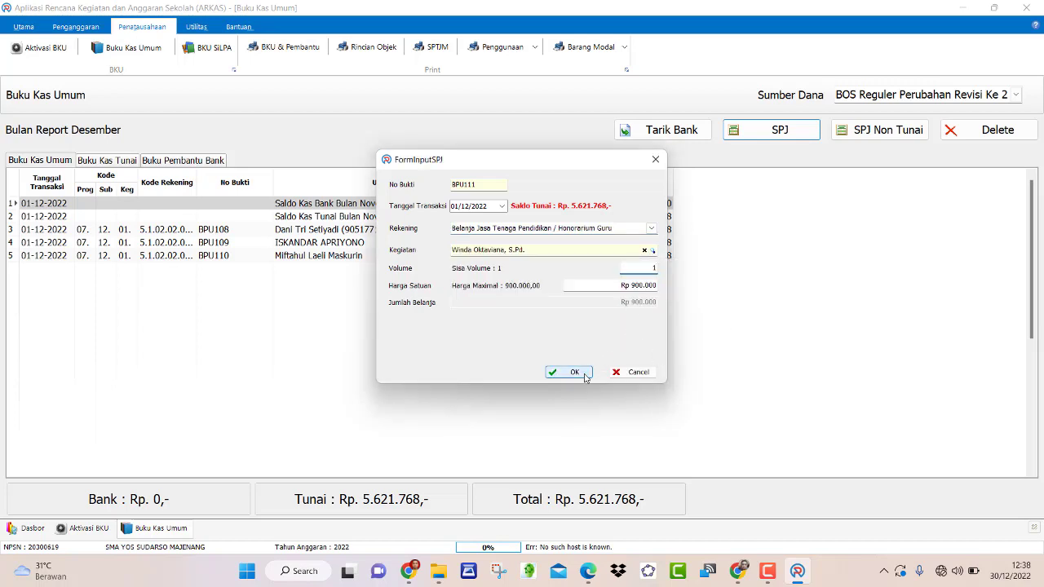
pyautogui.click(574, 372)
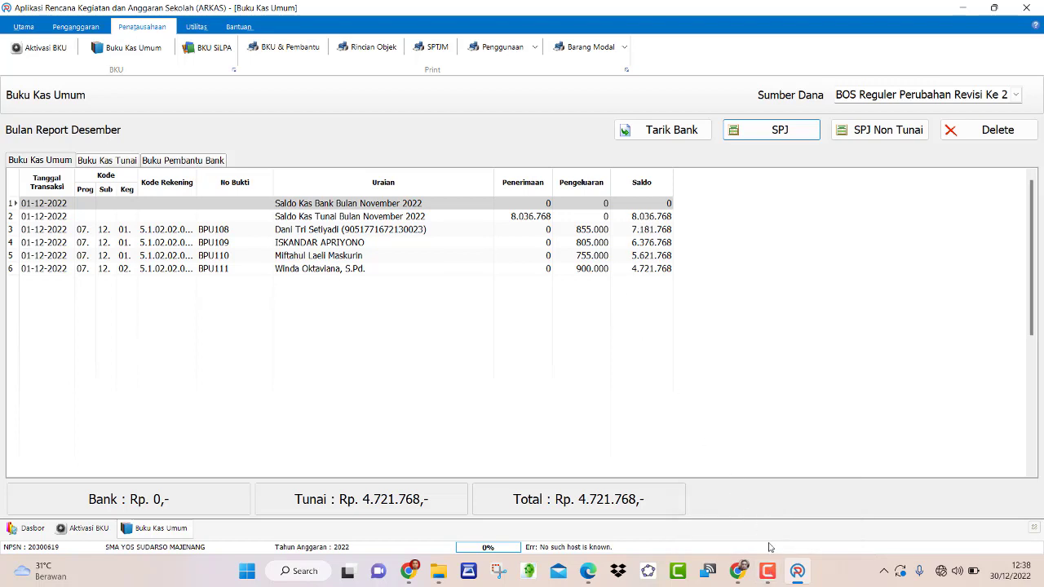
# - Bring up the scanned receipt PDF for the 237.900 electricity payment
pyautogui.click(768, 571)
pyautogui.click(918, 493)
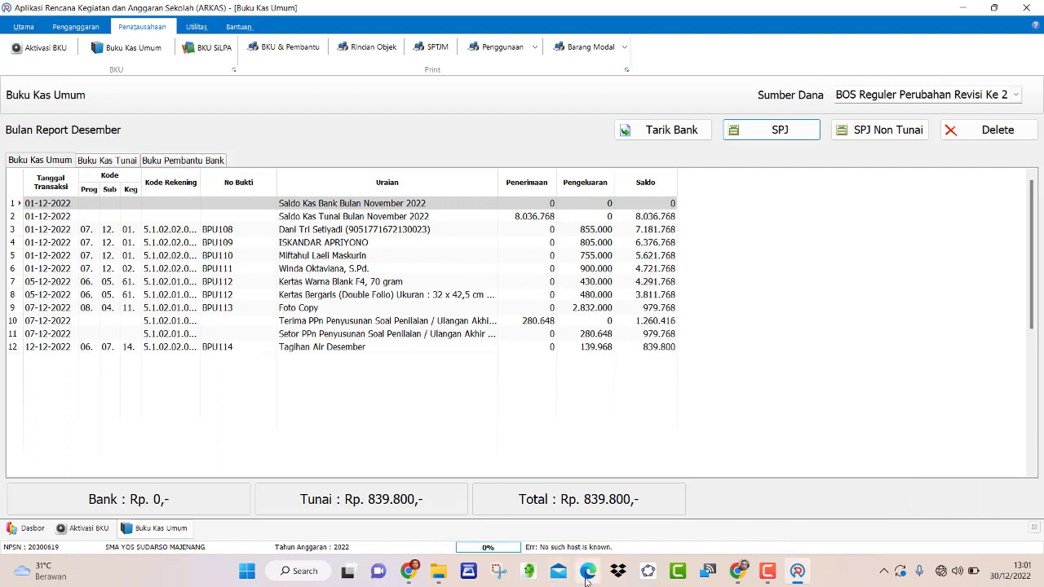
pyautogui.moveTo(588, 578)
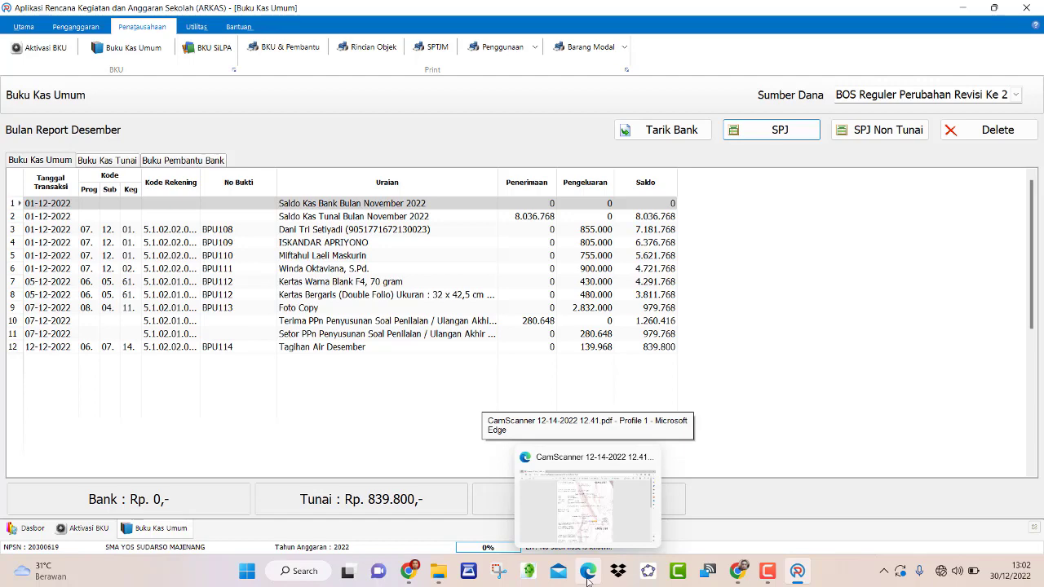
pyautogui.click(587, 577)
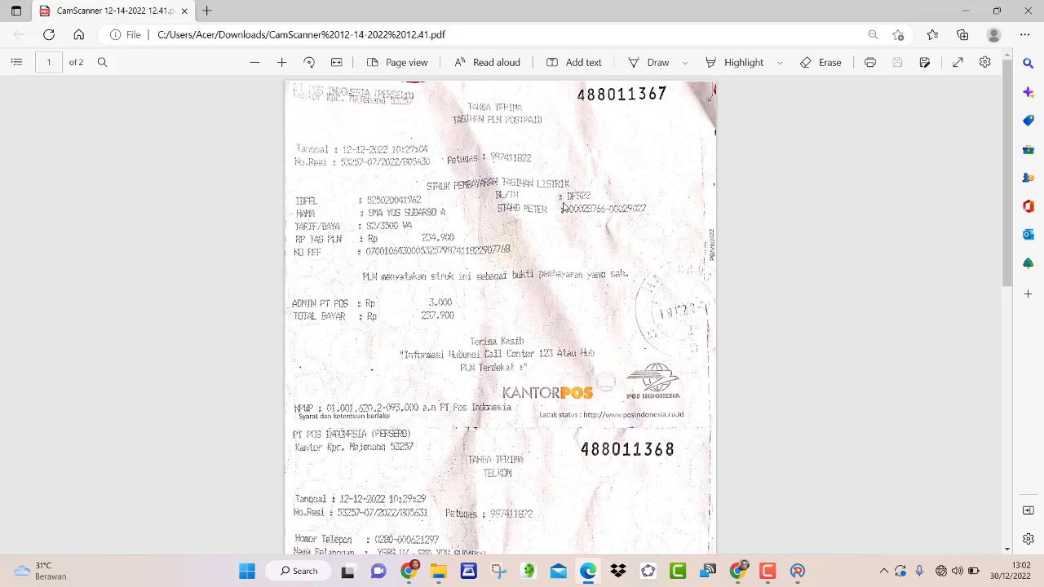
# - Highlight the receipt's payment date and its 237.900 and 601.900 totals in yellow
pyautogui.scroll(-3, 563, 208)
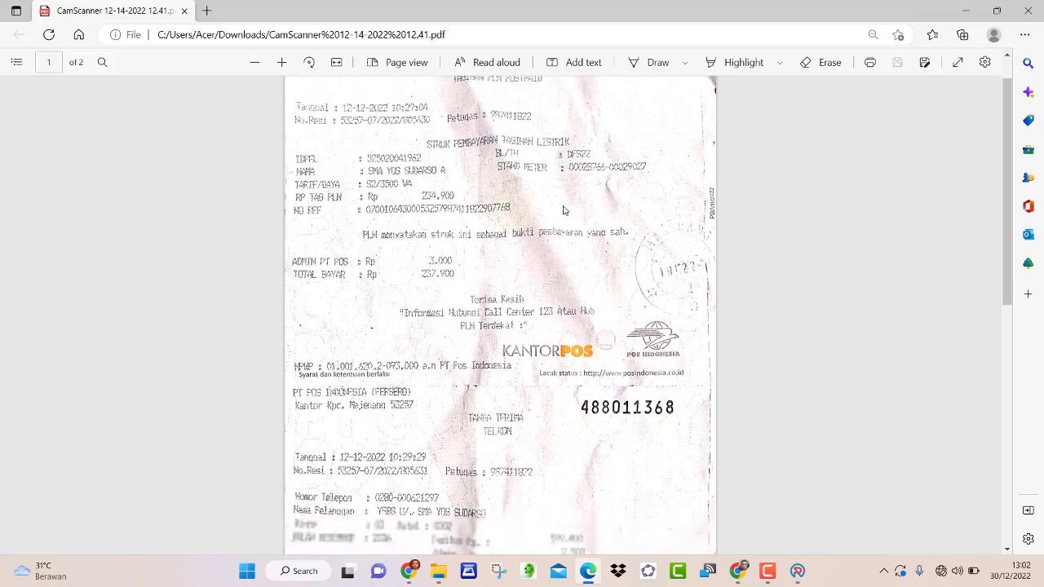
pyautogui.scroll(3, 547, 326)
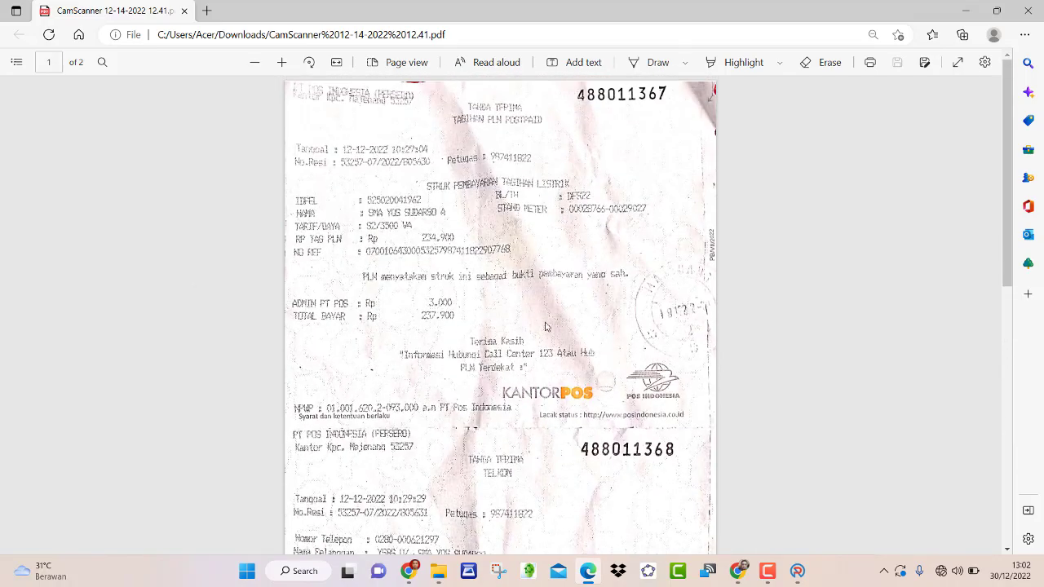
pyautogui.scroll(-2, 514, 392)
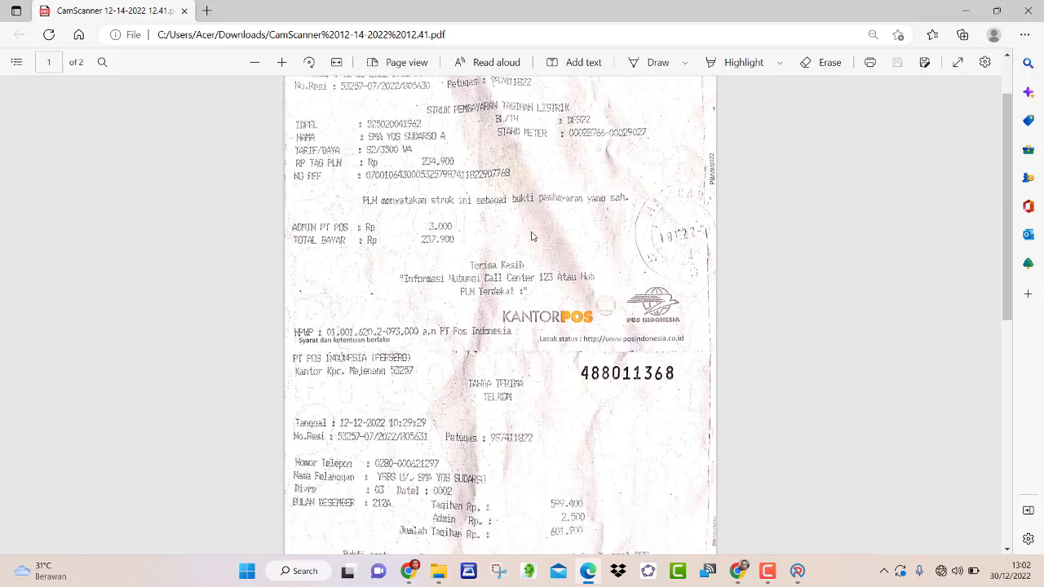
pyautogui.scroll(2, 530, 234)
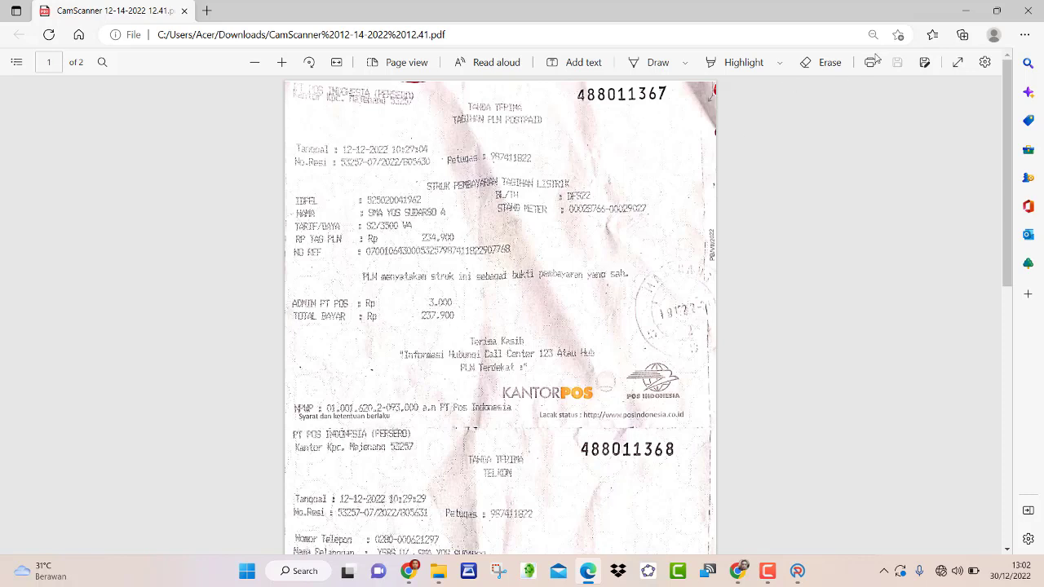
pyautogui.click(768, 65)
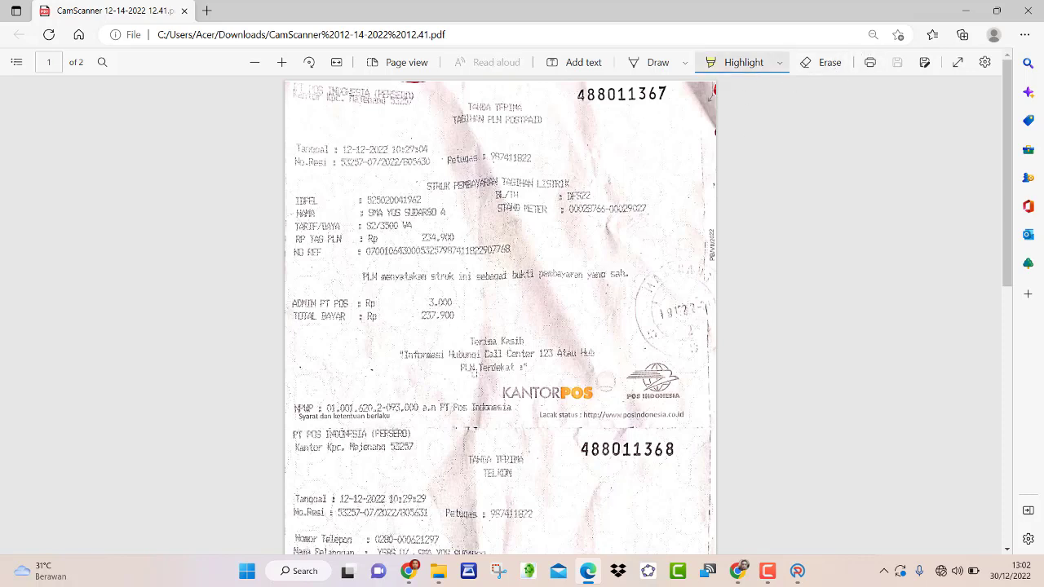
pyautogui.moveTo(428, 316); pyautogui.dragTo(463, 317)
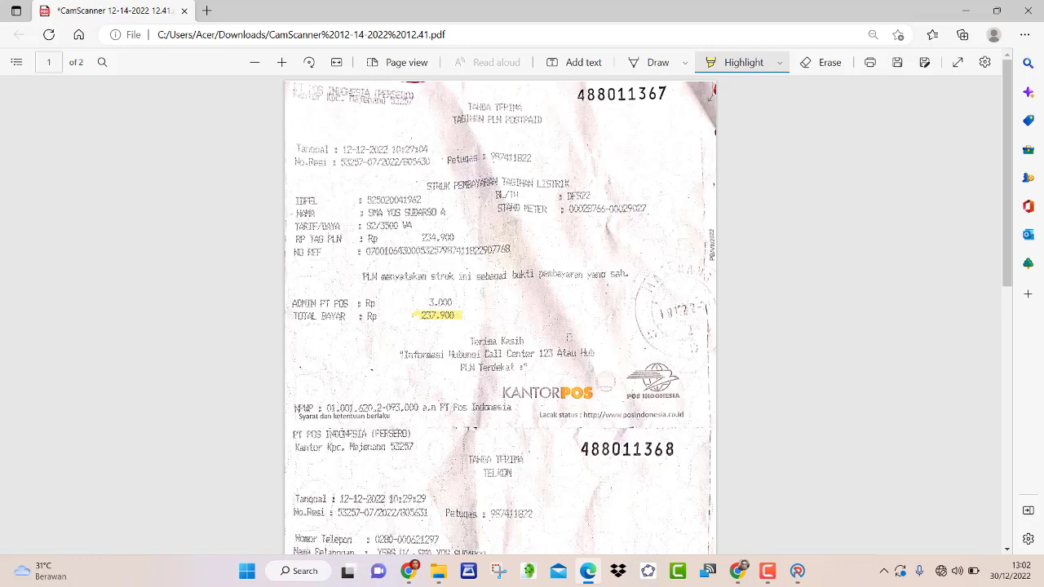
pyautogui.scroll(-3, 500, 310)
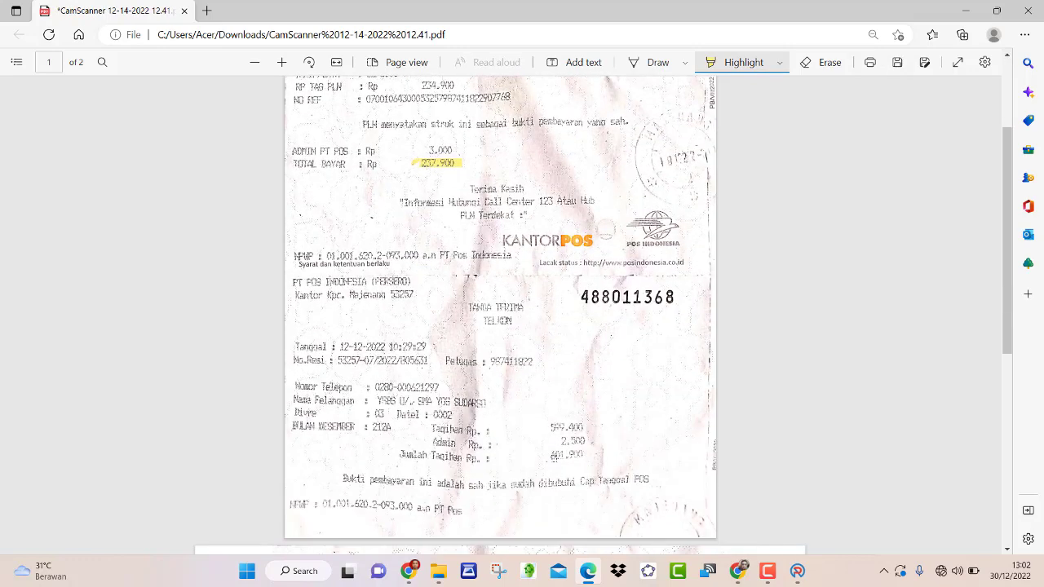
pyautogui.moveTo(549, 456); pyautogui.dragTo(589, 457)
pyautogui.scroll(3, 501, 310)
pyautogui.moveTo(441, 136)
pyautogui.mouseDown()
pyautogui.moveTo(334, 146)
pyautogui.moveTo(435, 159)
pyautogui.moveTo(419, 140)
pyautogui.mouseUp()
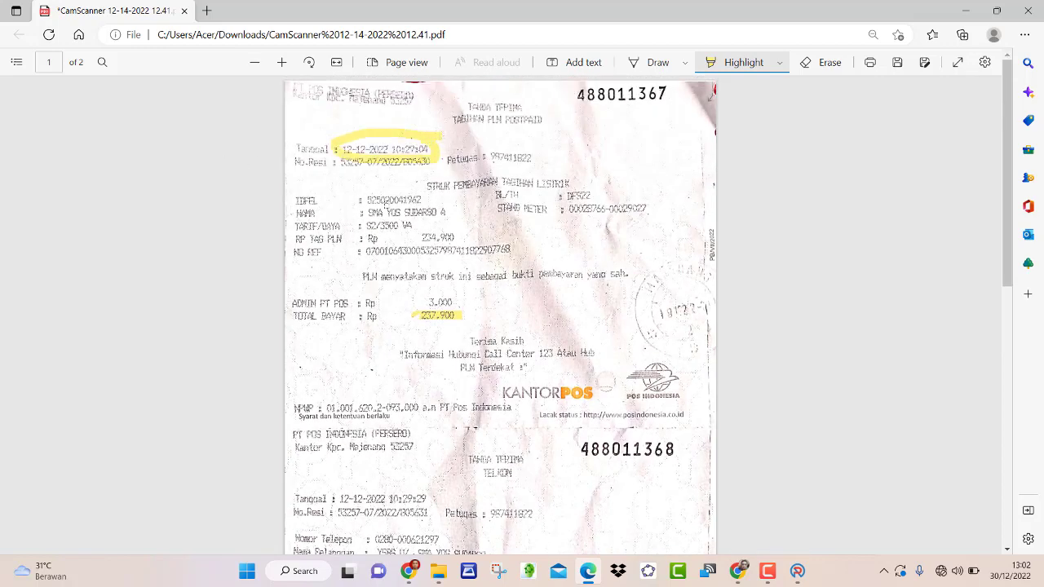
pyautogui.click(784, 490)
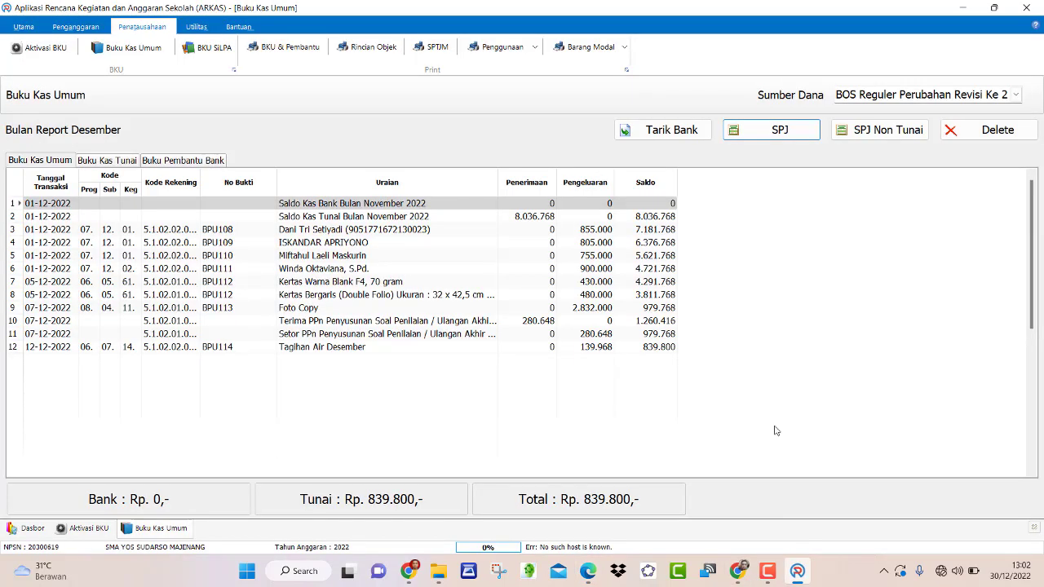
# - Start entry BPU115 with the telephone bill account and December internet/telephone activity
pyautogui.click(780, 138)
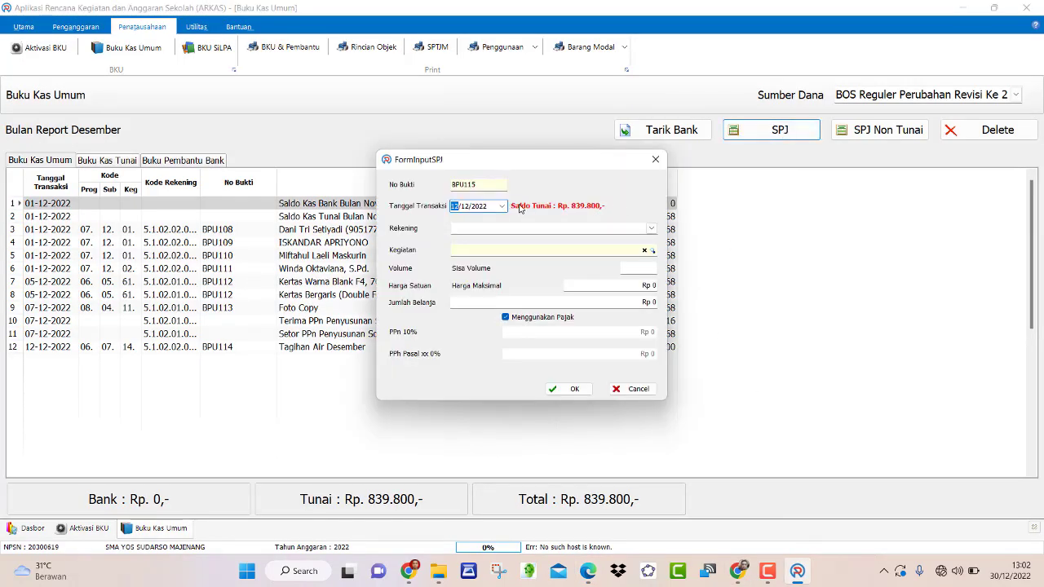
pyautogui.click(651, 228)
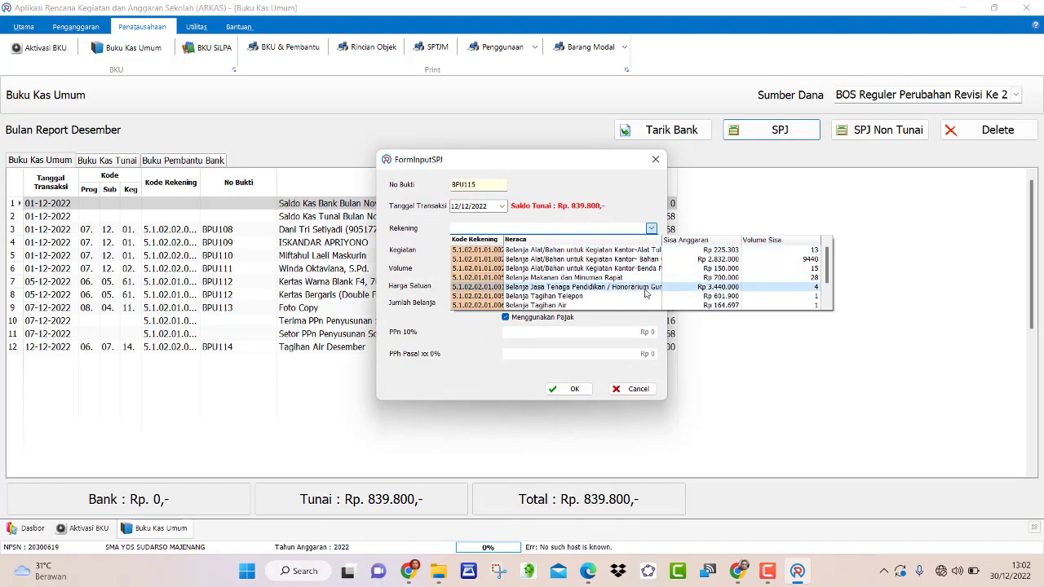
pyautogui.click(575, 296)
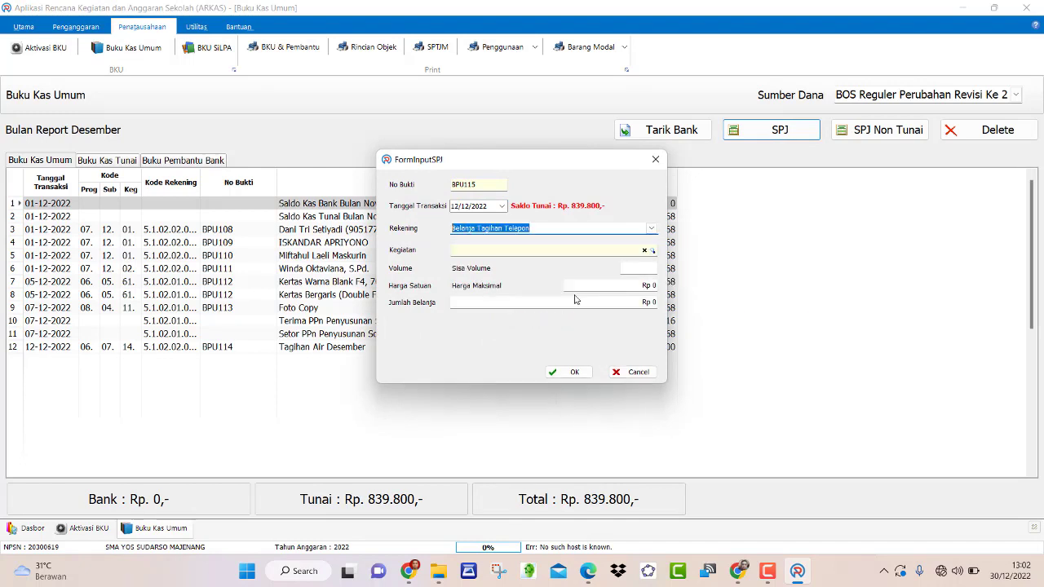
pyautogui.click(652, 250)
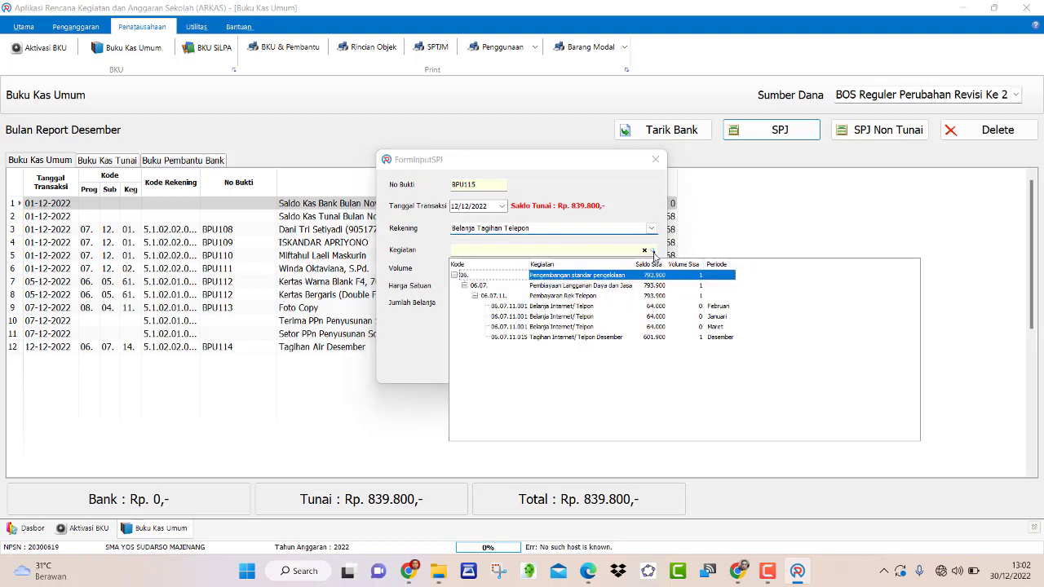
pyautogui.click(674, 337)
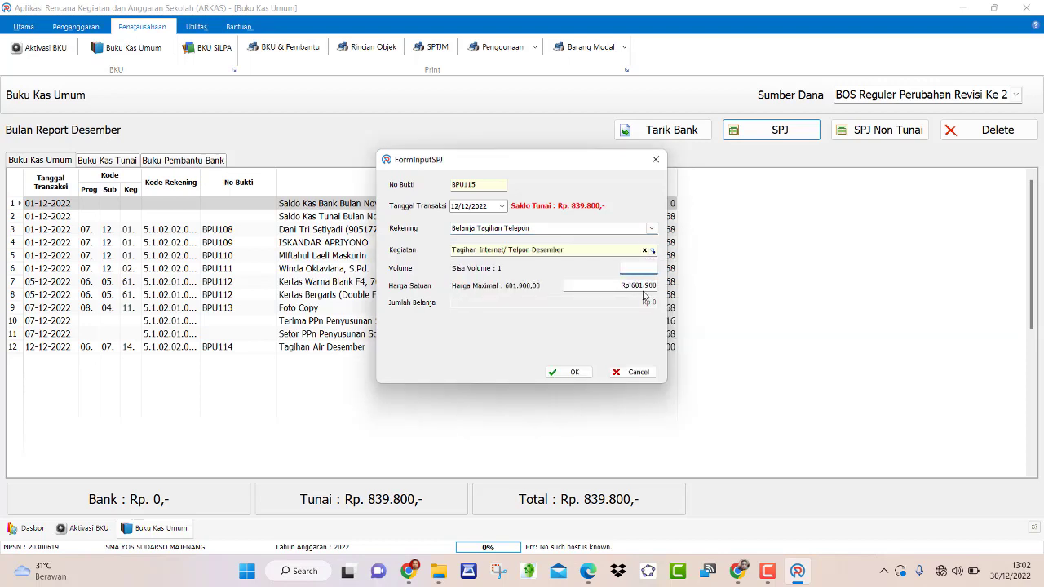
# - Mark the telephone bill amounts on the receipt PDF
pyautogui.click(588, 571)
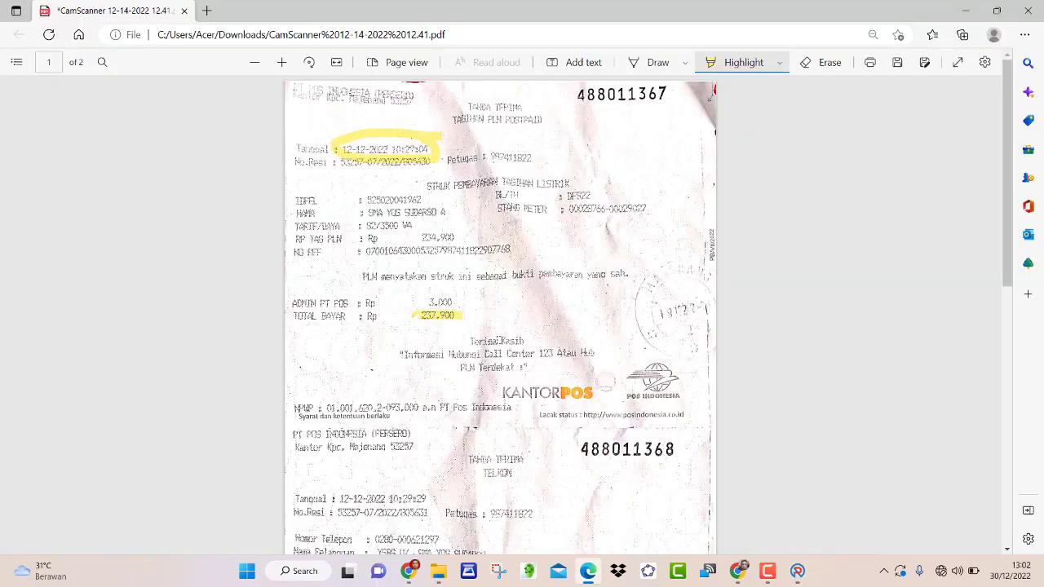
pyautogui.scroll(-4, 500, 326)
pyautogui.scroll(1, 500, 326)
pyautogui.moveTo(615, 348); pyautogui.dragTo(571, 405)
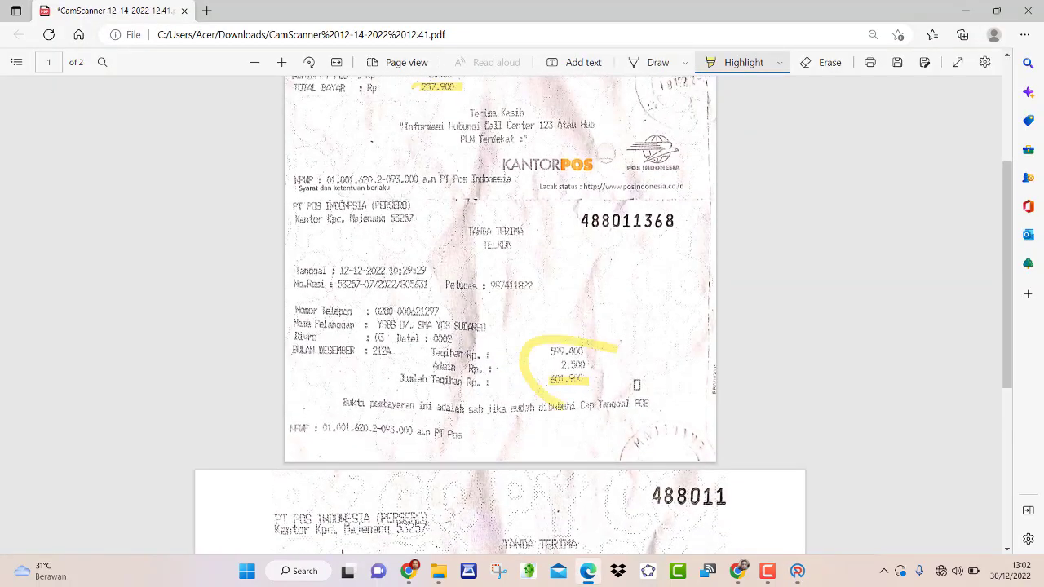
pyautogui.moveTo(637, 386); pyautogui.dragTo(622, 386)
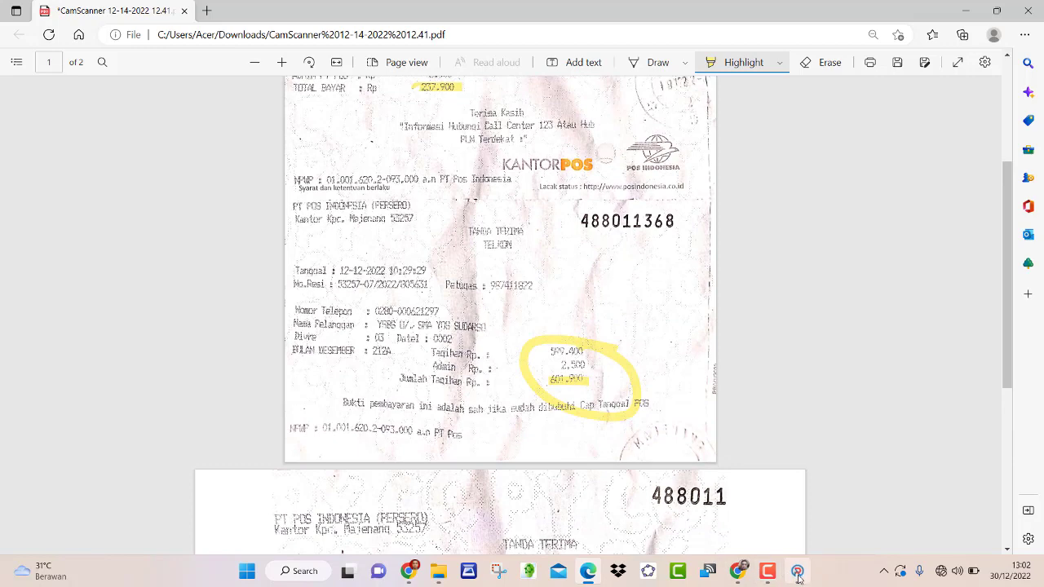
pyautogui.click(797, 571)
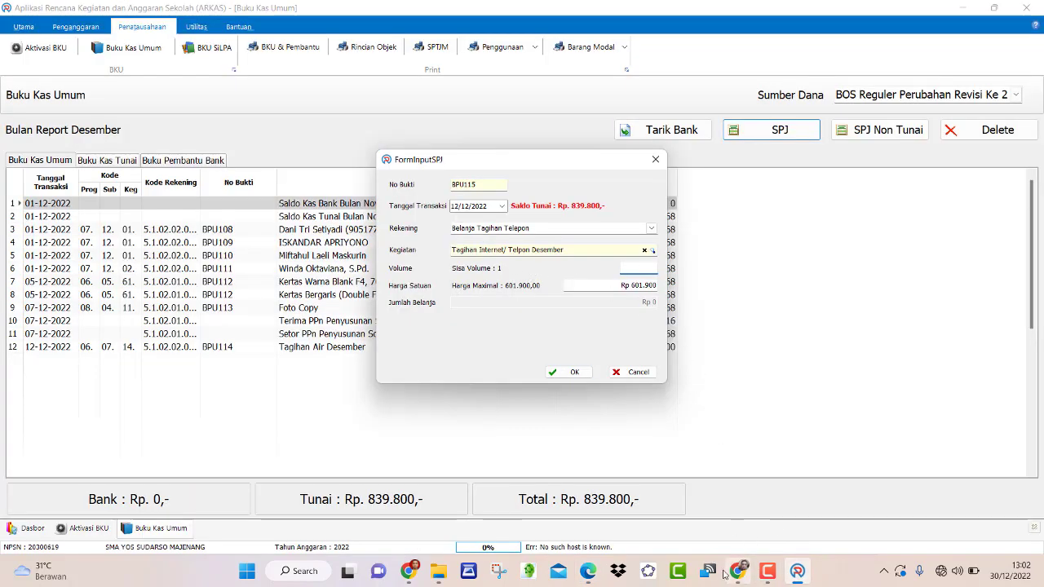
# - Mark the receipt's date and number, then save BPU115 for 601.900
pyautogui.click(587, 572)
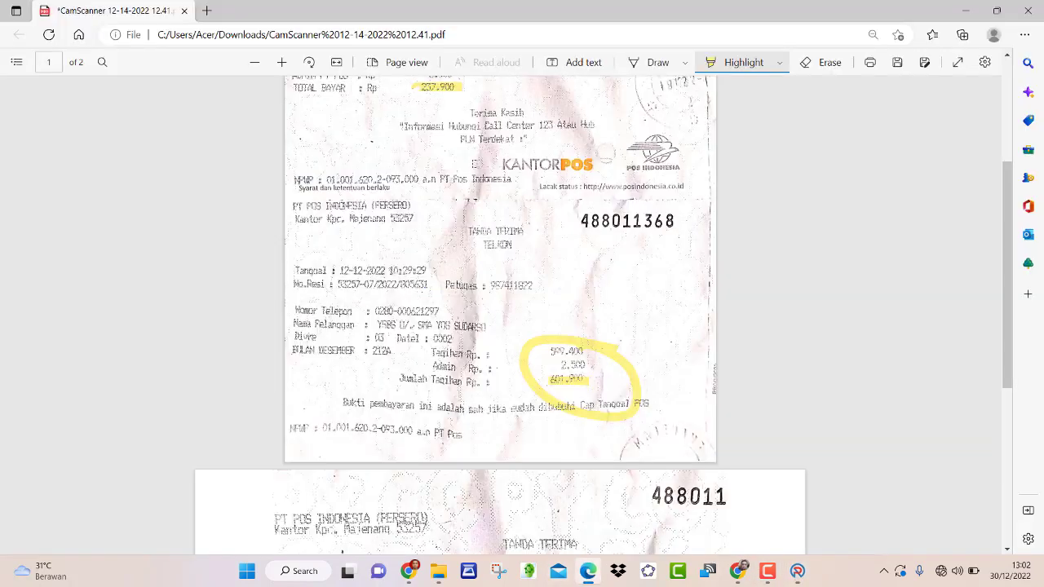
pyautogui.scroll(1, 500, 310)
pyautogui.scroll(2, 438, 163)
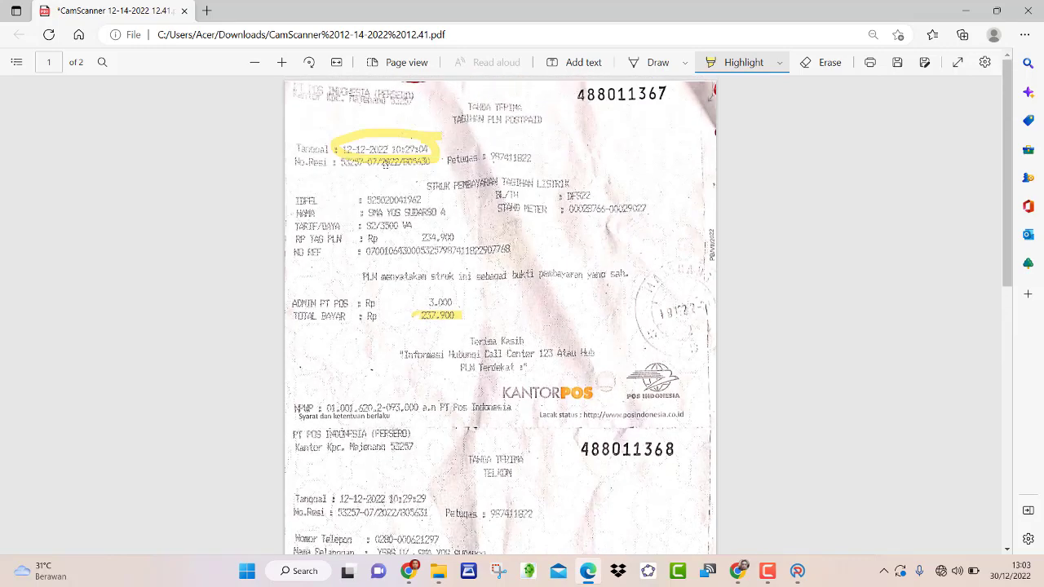
pyautogui.scroll(-2, 454, 266)
pyautogui.moveTo(404, 322)
pyautogui.mouseDown()
pyautogui.moveTo(315, 330)
pyautogui.moveTo(467, 336)
pyautogui.moveTo(384, 323)
pyautogui.mouseUp()
pyautogui.click(806, 577)
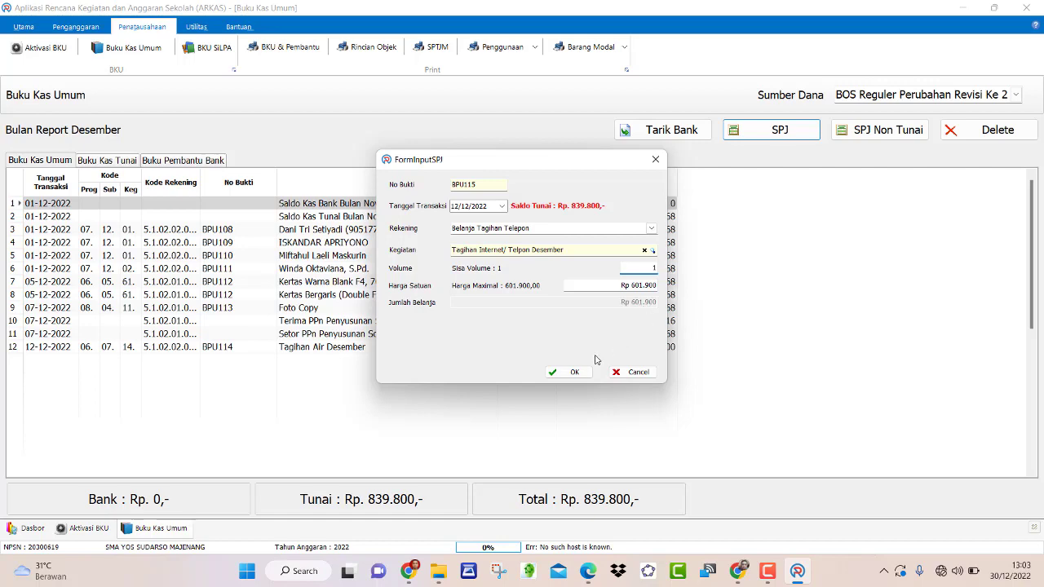
pyautogui.click(572, 373)
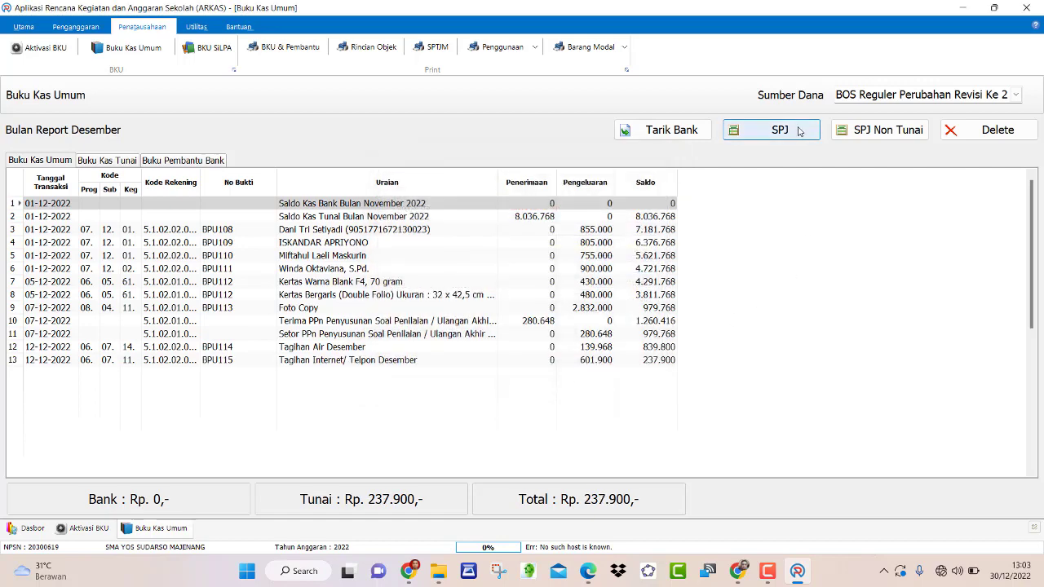
# - Start a Belanja Tagihan Listrik entry for Tagihan Listrik Bulan Desember with volume 1
pyautogui.click(799, 130)
pyautogui.click(652, 229)
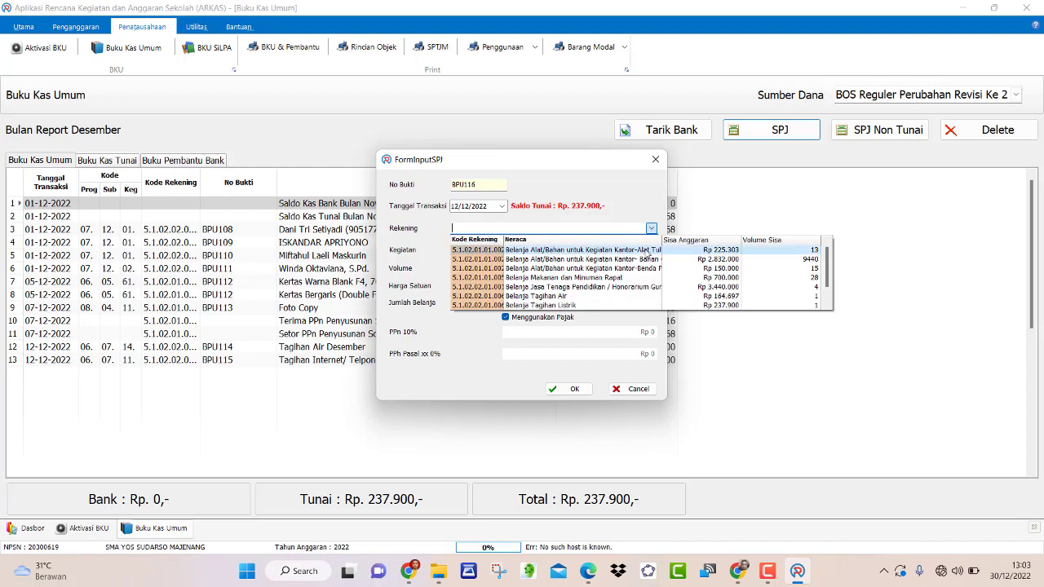
pyautogui.scroll(-1, 569, 302)
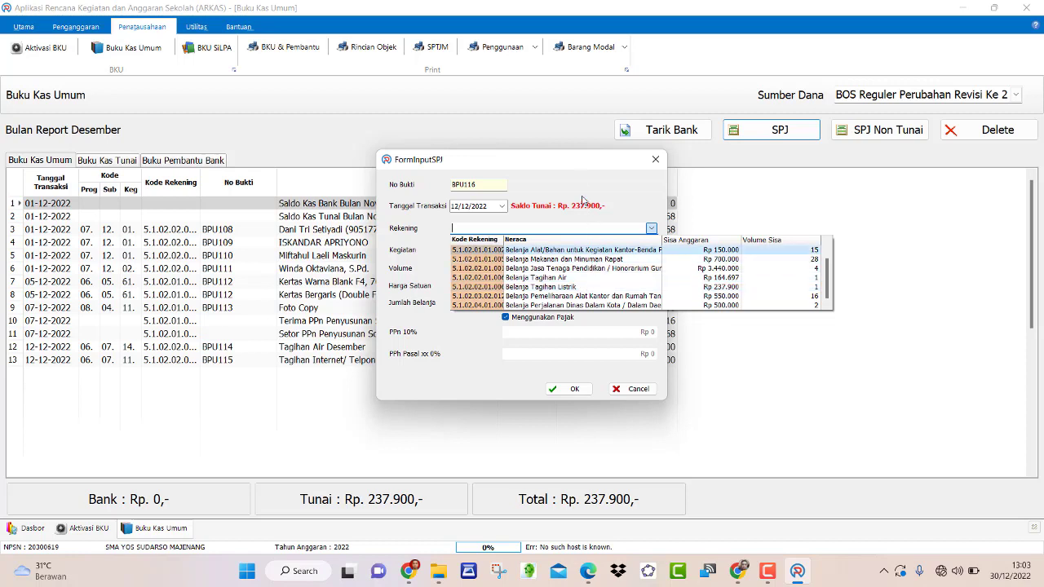
pyautogui.click(544, 287)
pyautogui.click(652, 251)
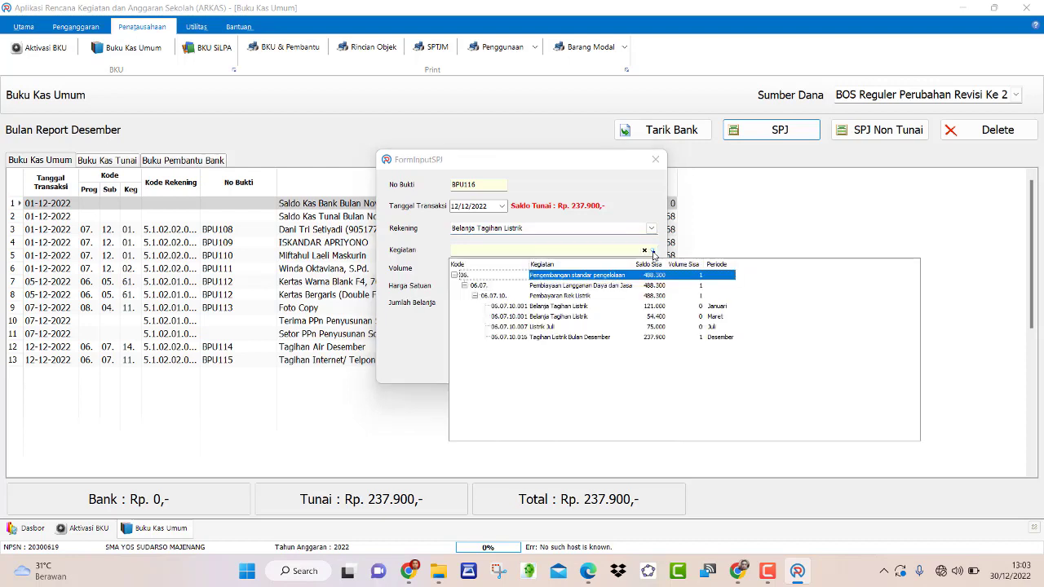
pyautogui.click(657, 337)
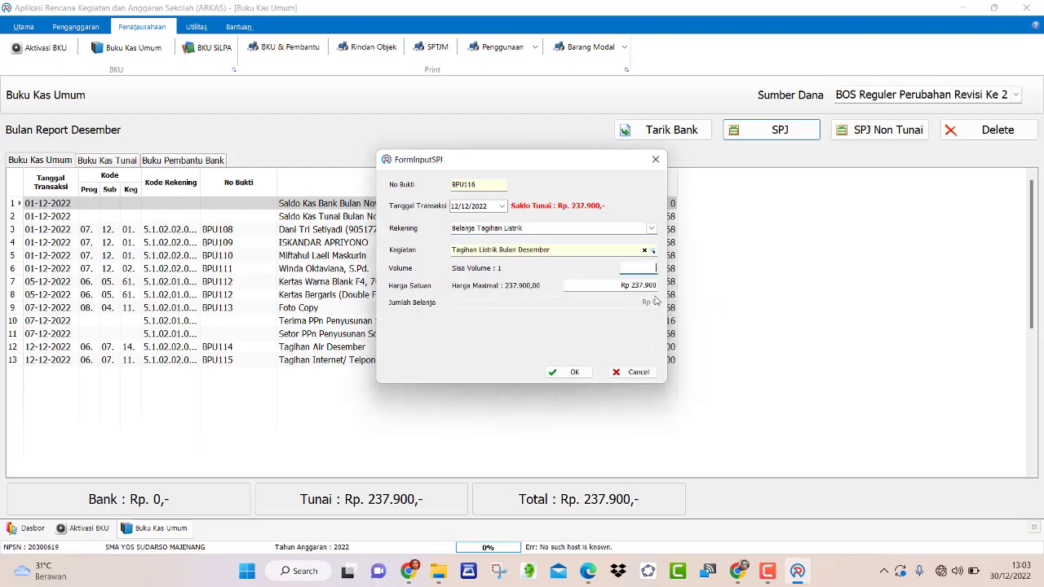
pyautogui.write('1')
# - Mark the 3.000 fee and 237.900 total on the receipt, then save BPU116
pyautogui.click(588, 571)
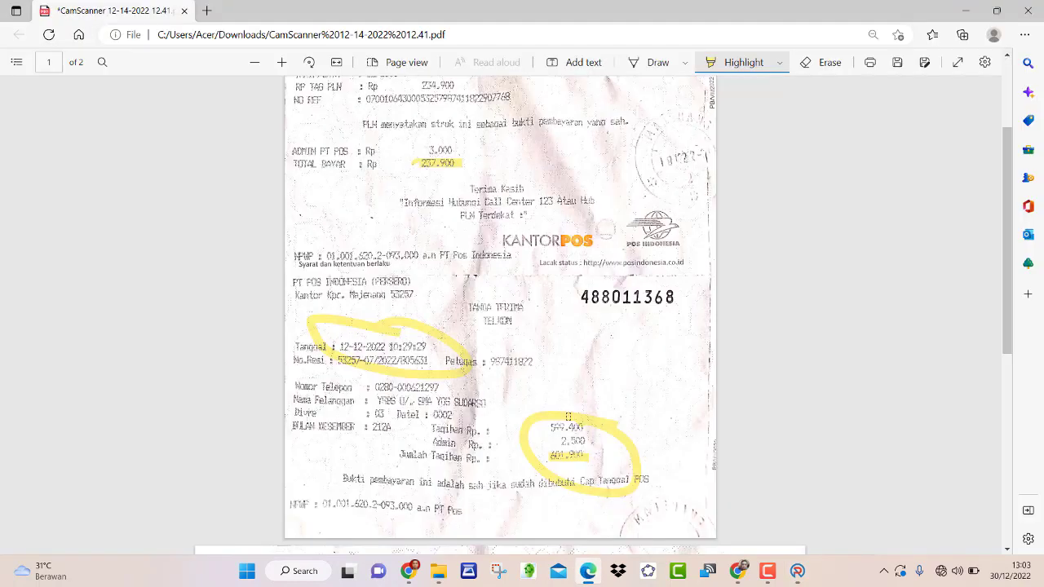
pyautogui.scroll(2, 564, 372)
pyautogui.moveTo(467, 287)
pyautogui.mouseDown()
pyautogui.moveTo(397, 320)
pyautogui.moveTo(486, 302)
pyautogui.mouseUp()
pyautogui.click(797, 571)
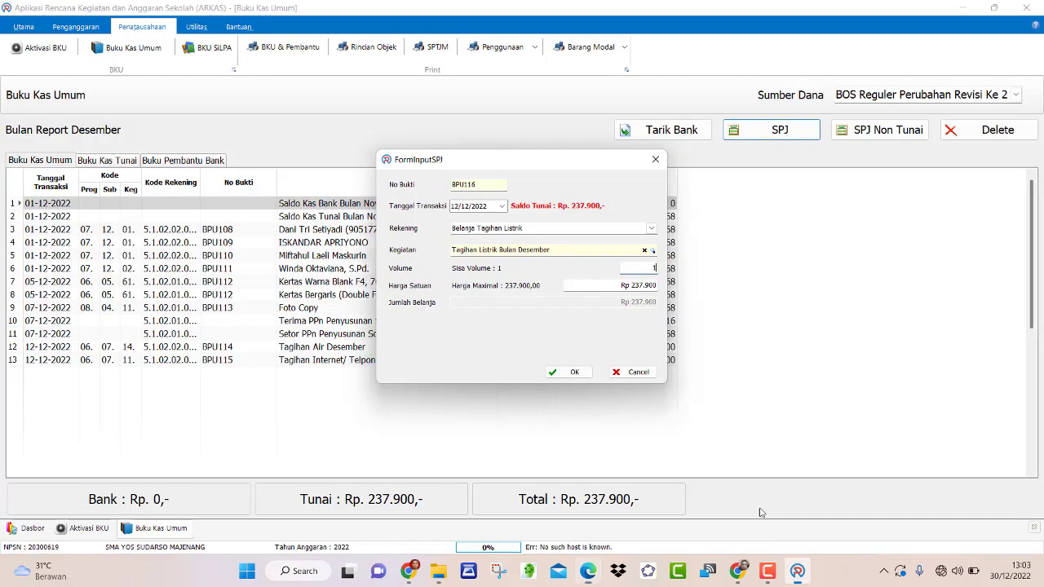
pyautogui.click(574, 373)
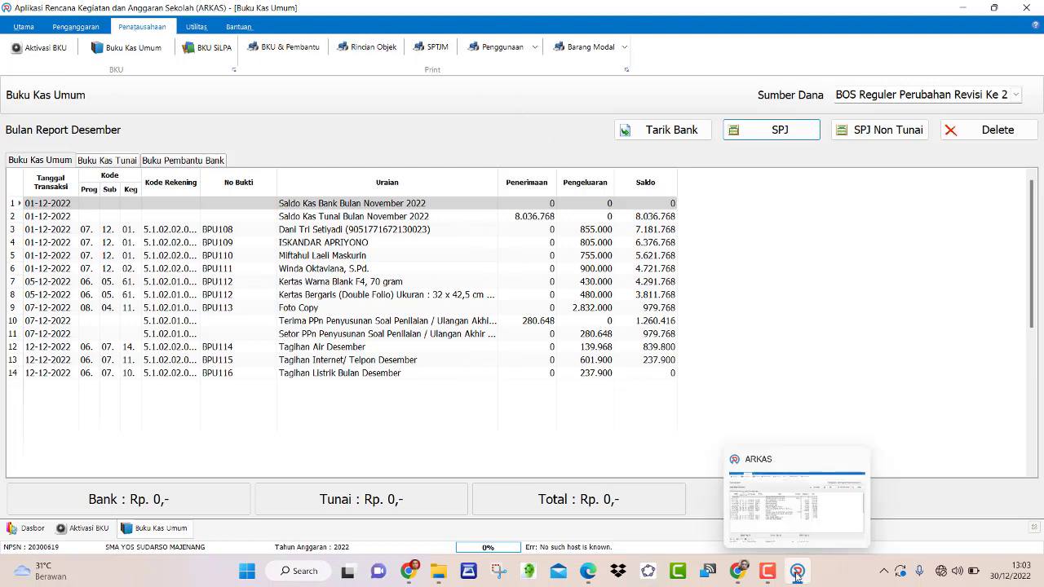
pyautogui.click(768, 571)
# - Print-preview the Desember Buku Kas Umum for BOS Reguler, totalling 8.317.416 with 0 balance
pyautogui.click(923, 505)
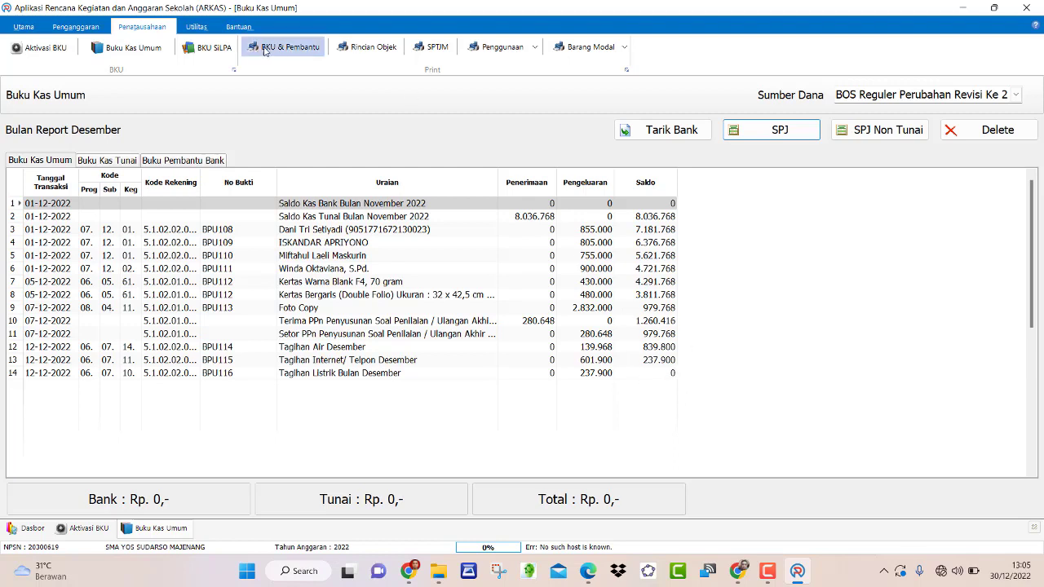
pyautogui.click(292, 52)
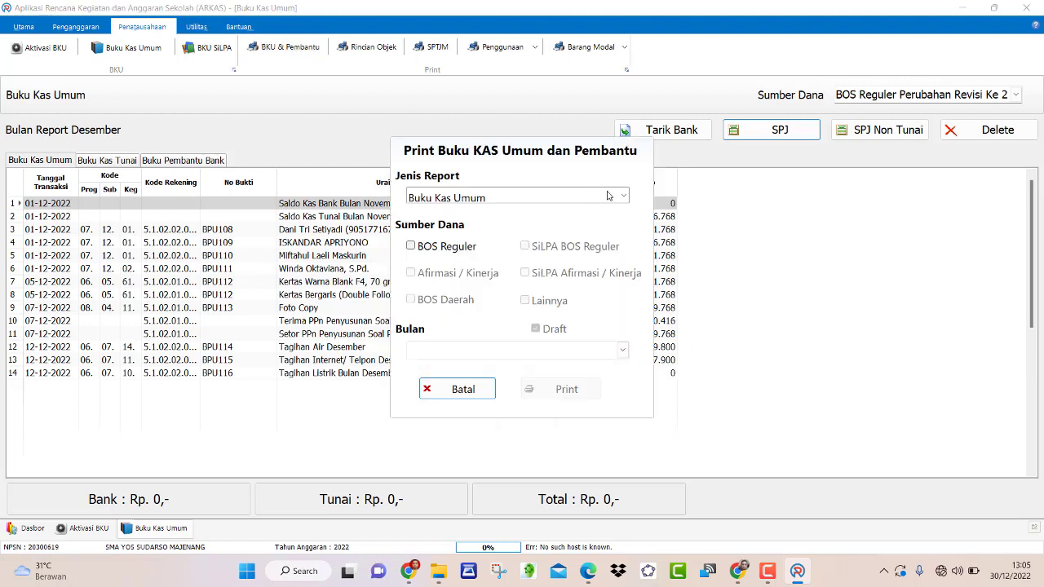
pyautogui.click(411, 245)
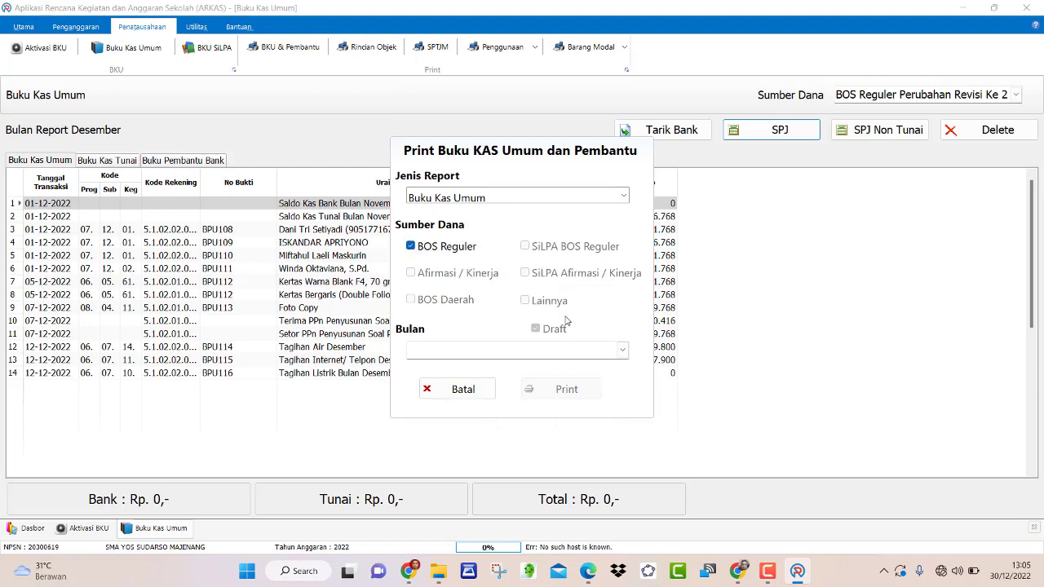
pyautogui.click(623, 350)
pyautogui.scroll(-2, 558, 425)
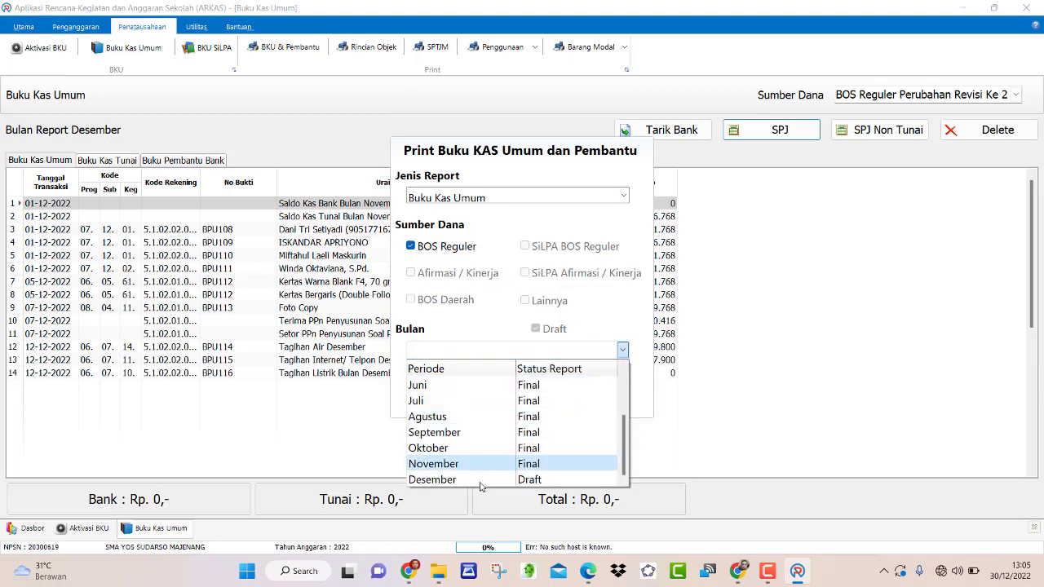
pyautogui.click(509, 480)
pyautogui.click(573, 398)
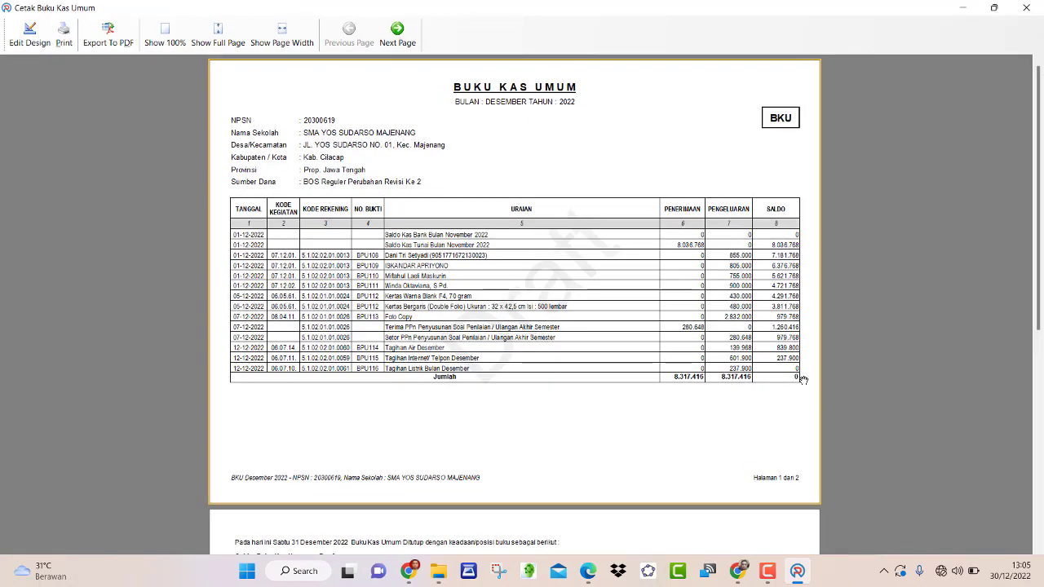
# - Close the Cetak Buku Kas Umum preview window
pyautogui.click(1033, 12)
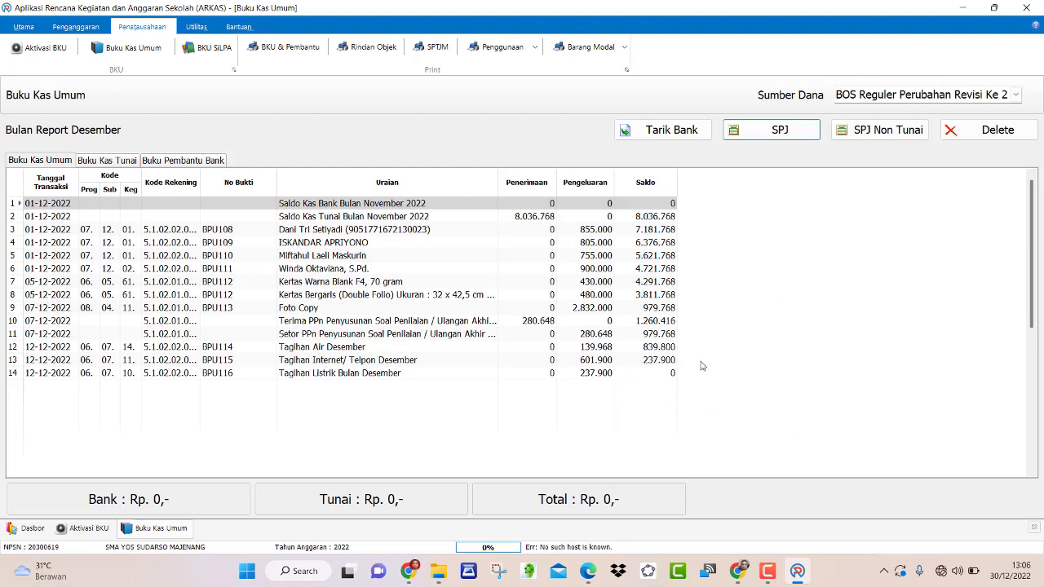
# - Connect to the SMA_YOSMA Wi-Fi network from Quick Settings
pyautogui.click(941, 572)
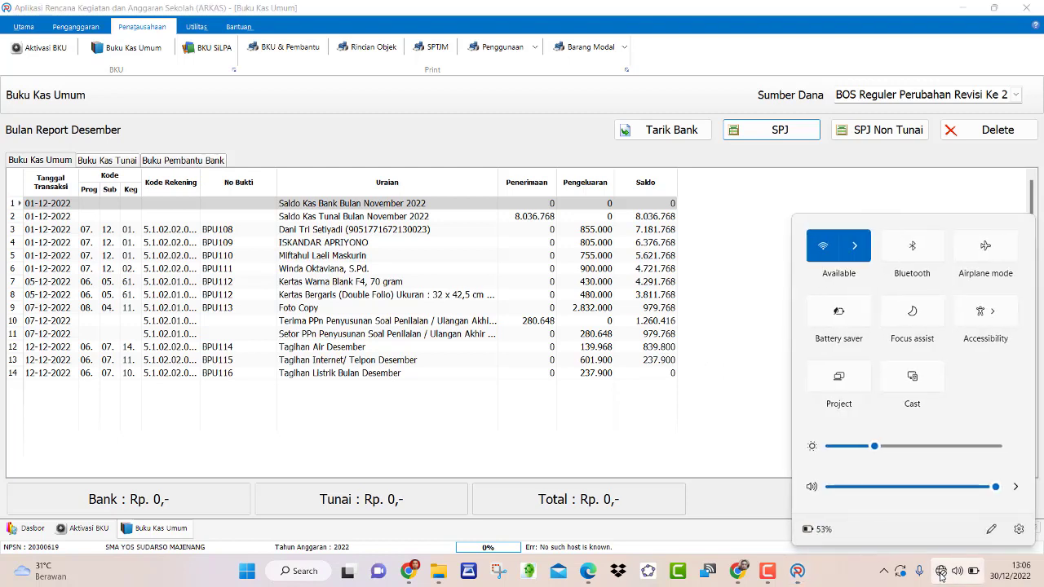
pyautogui.click(861, 258)
pyautogui.click(863, 261)
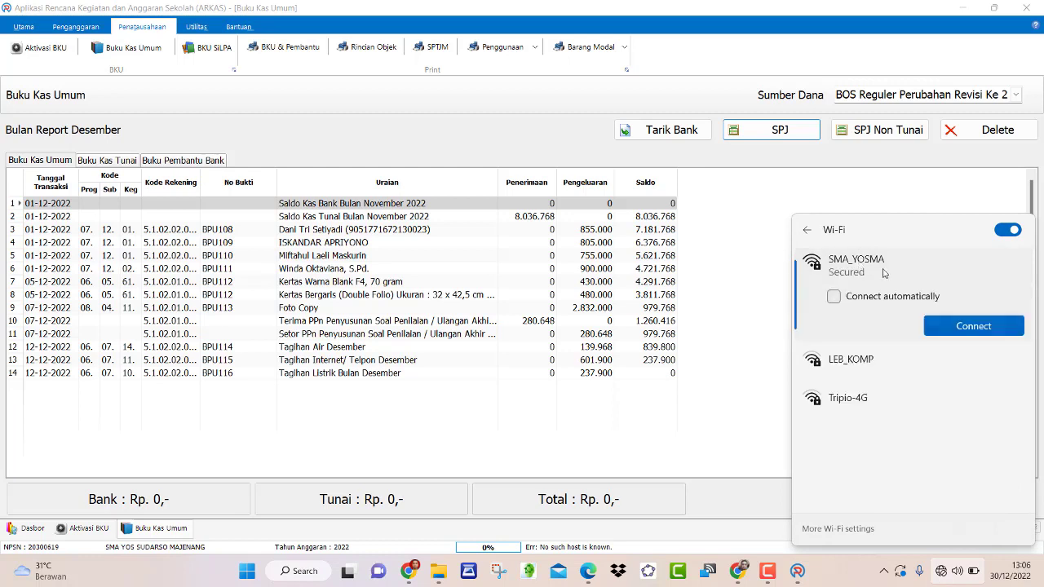
pyautogui.click(971, 330)
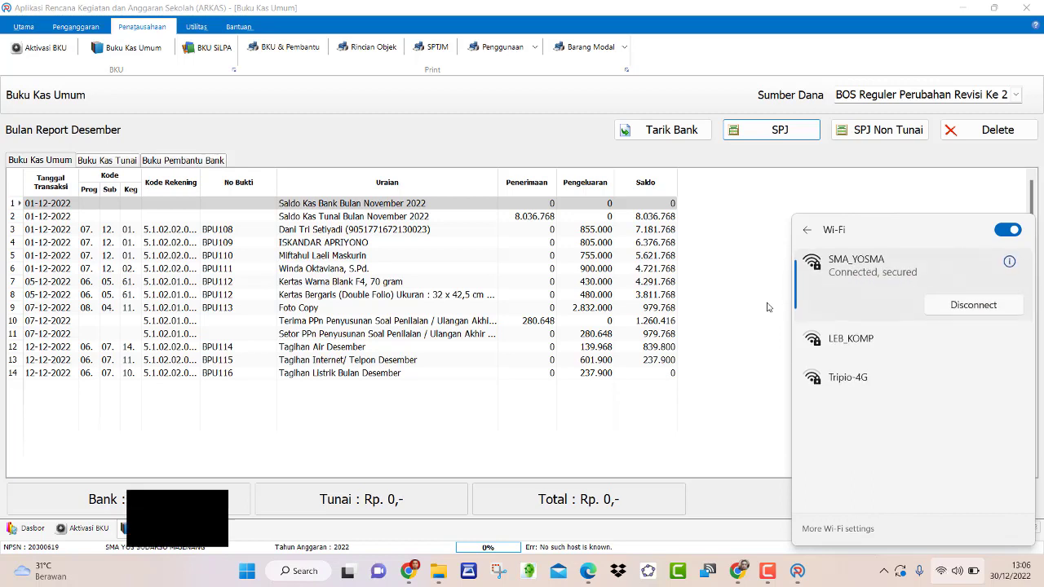
pyautogui.click(758, 299)
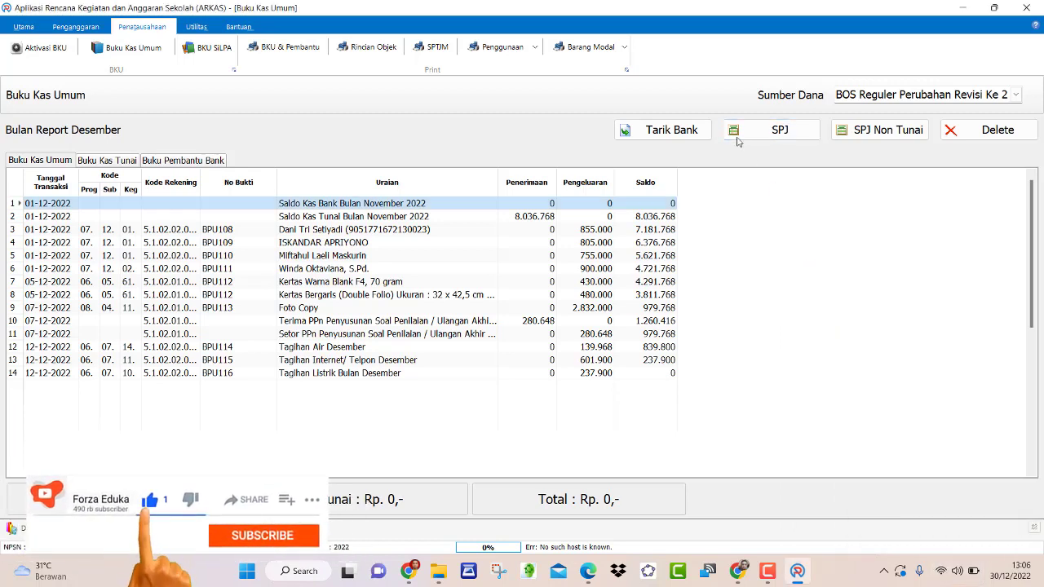
# - Check for updates under Utilitas and download ARKAS version 3.4.284
pyautogui.click(196, 27)
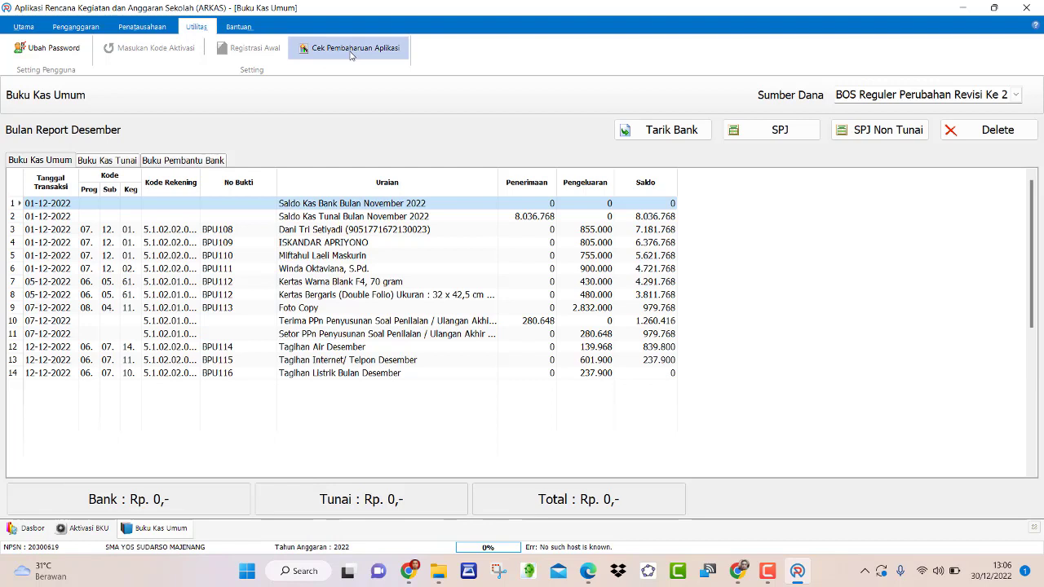
pyautogui.click(351, 55)
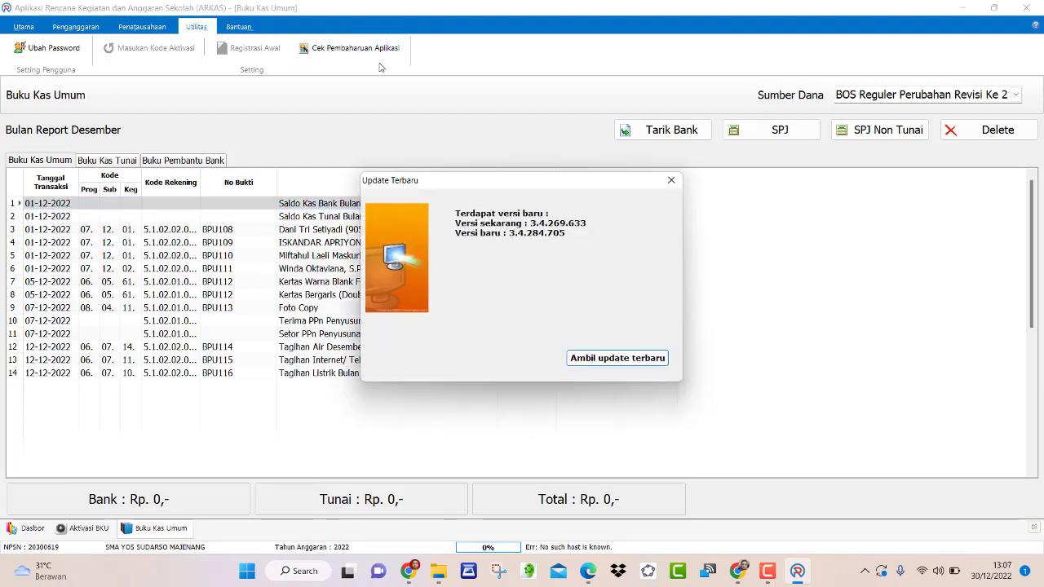
pyautogui.click(613, 358)
pyautogui.click(610, 360)
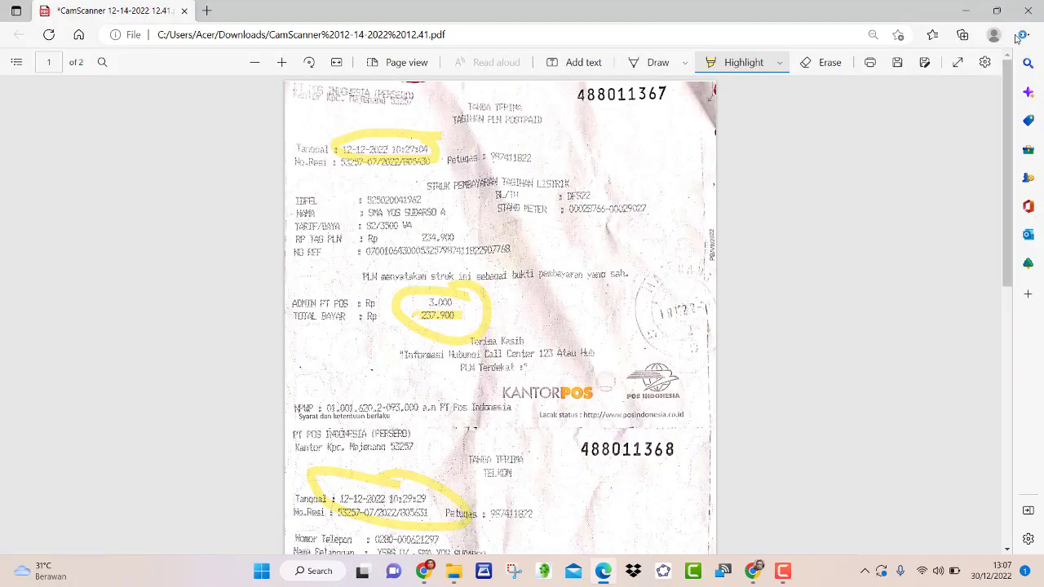
# - Close the receipt PDF in Edge, leaving without saving the highlights
pyautogui.click(1028, 10)
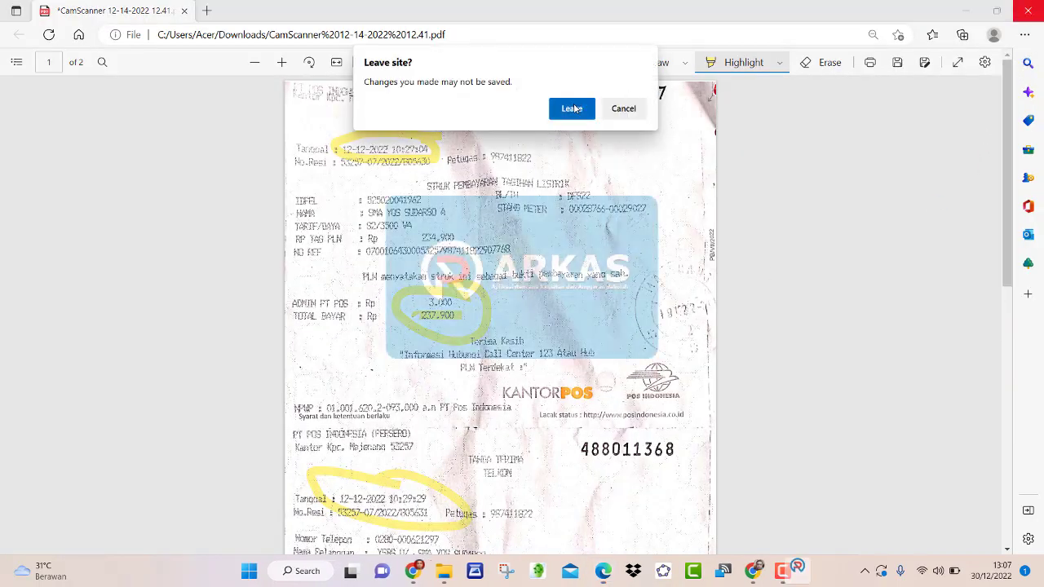
pyautogui.click(572, 108)
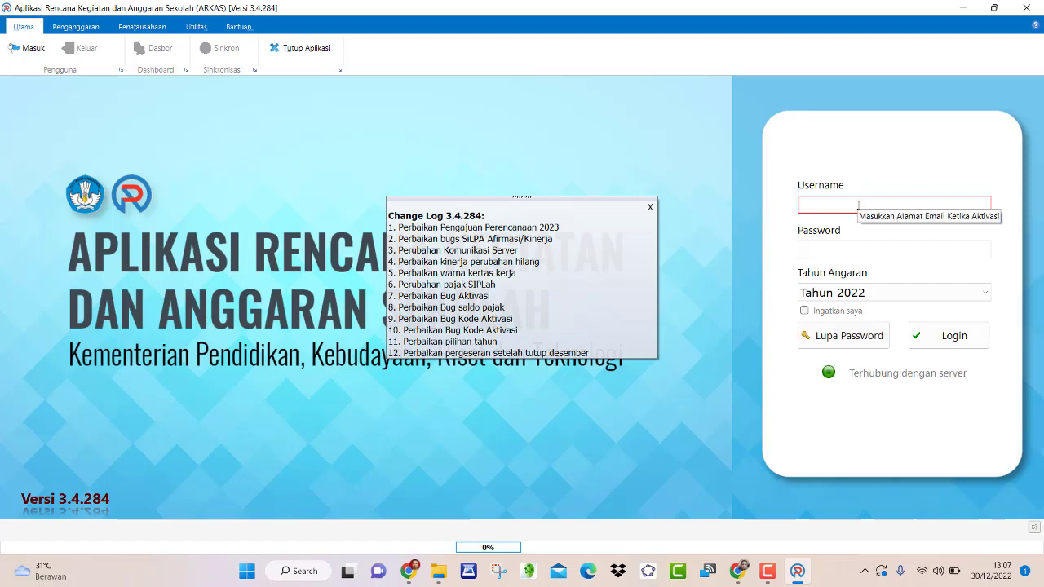
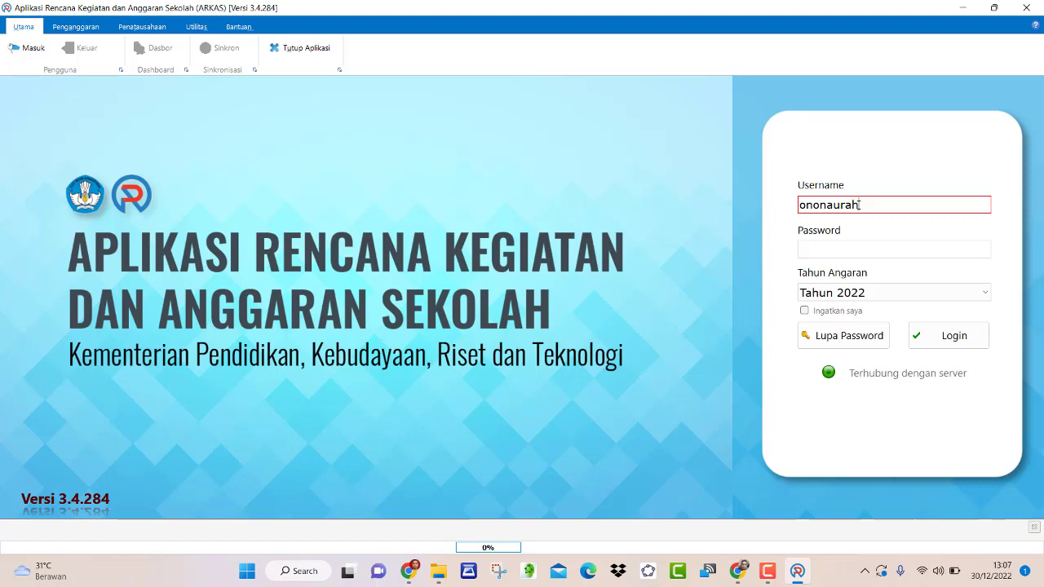
# - Log in to ARKAS for budget year 2022 with the school account's username and password
pyautogui.click(850, 251)
pyautogui.write('••')
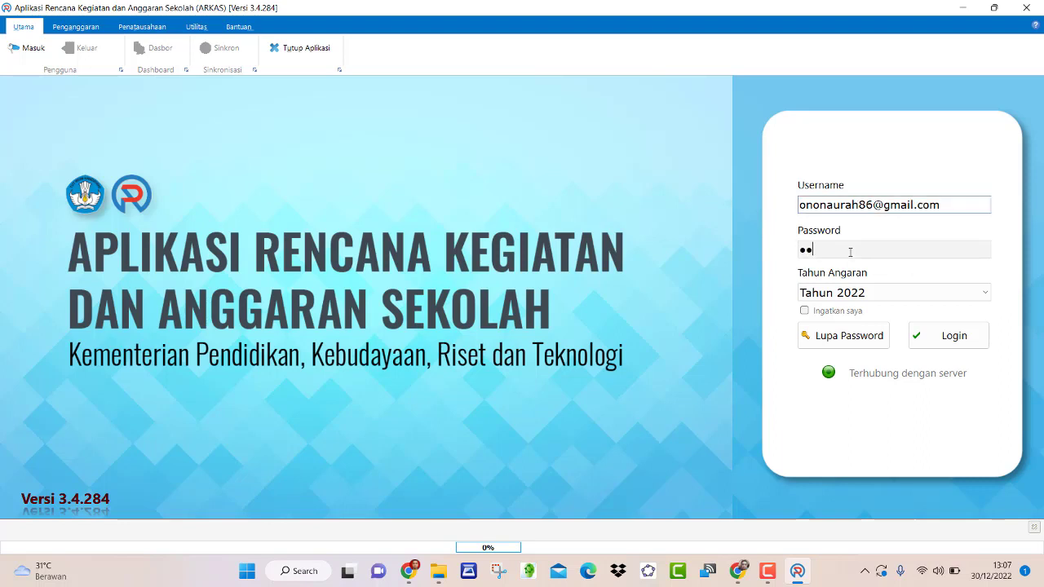
pyautogui.write('••')
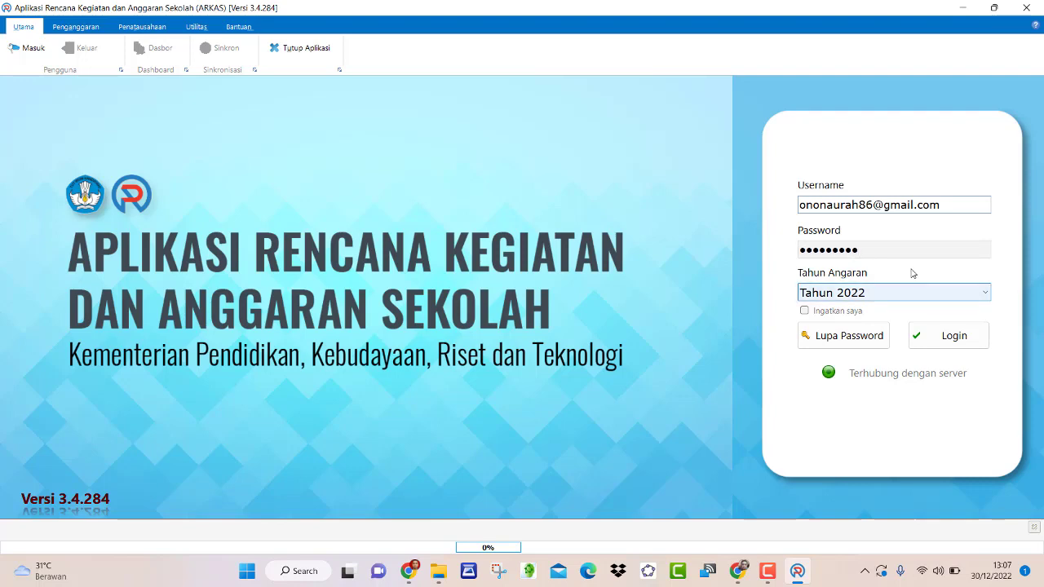
pyautogui.click(939, 337)
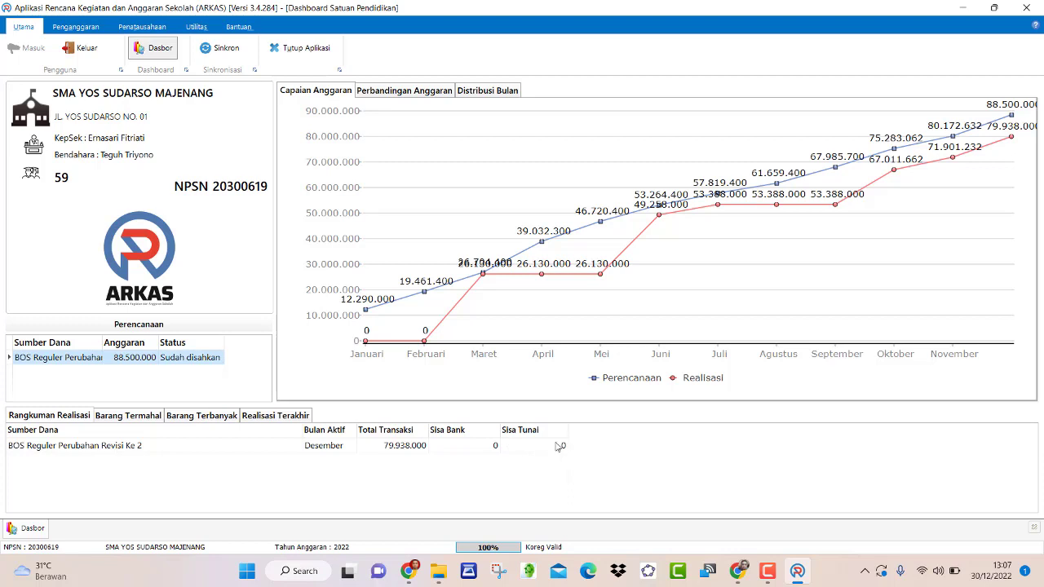
# - Load the BOS Reguler Perubahan Revisi Ke 2 cash book, then go to Aktivasi BKU
pyautogui.click(81, 27)
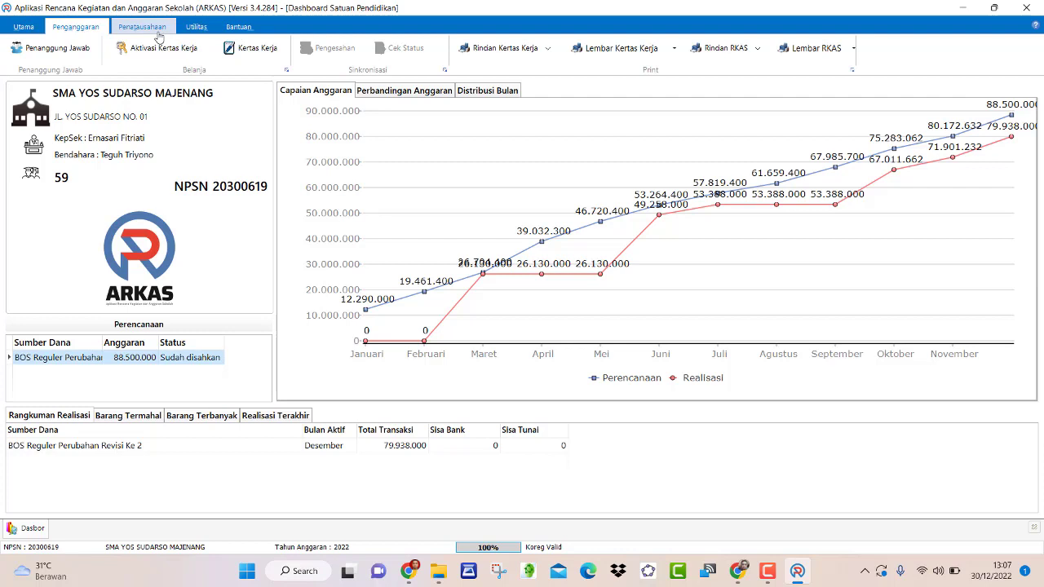
pyautogui.click(159, 32)
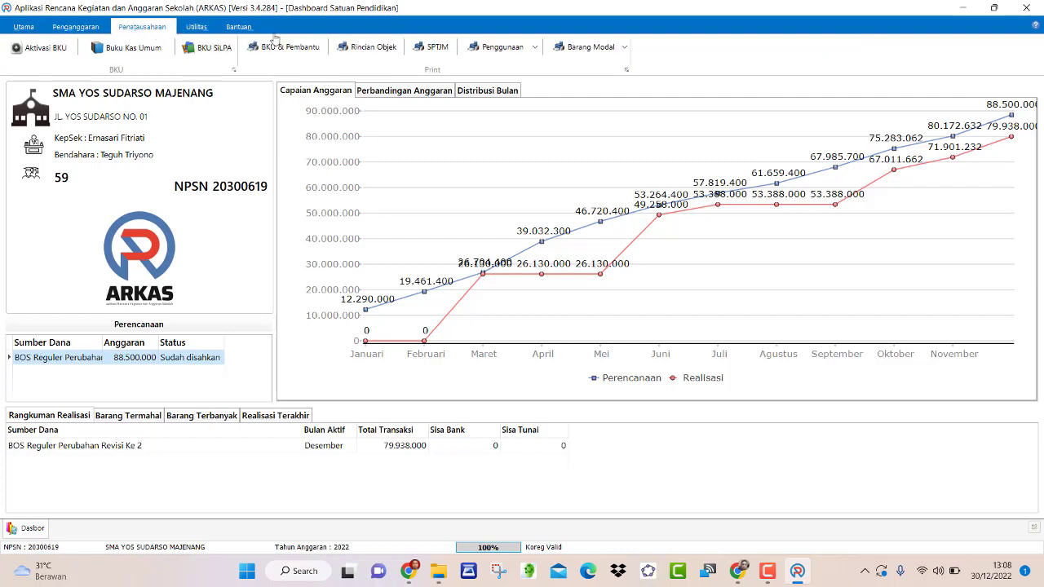
pyautogui.click(117, 56)
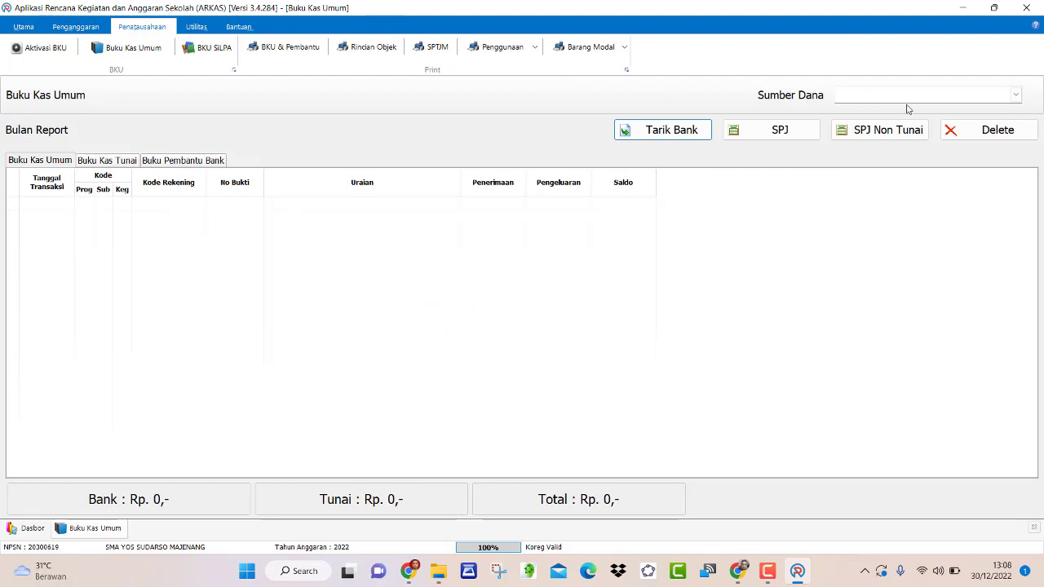
pyautogui.click(1015, 95)
pyautogui.click(991, 111)
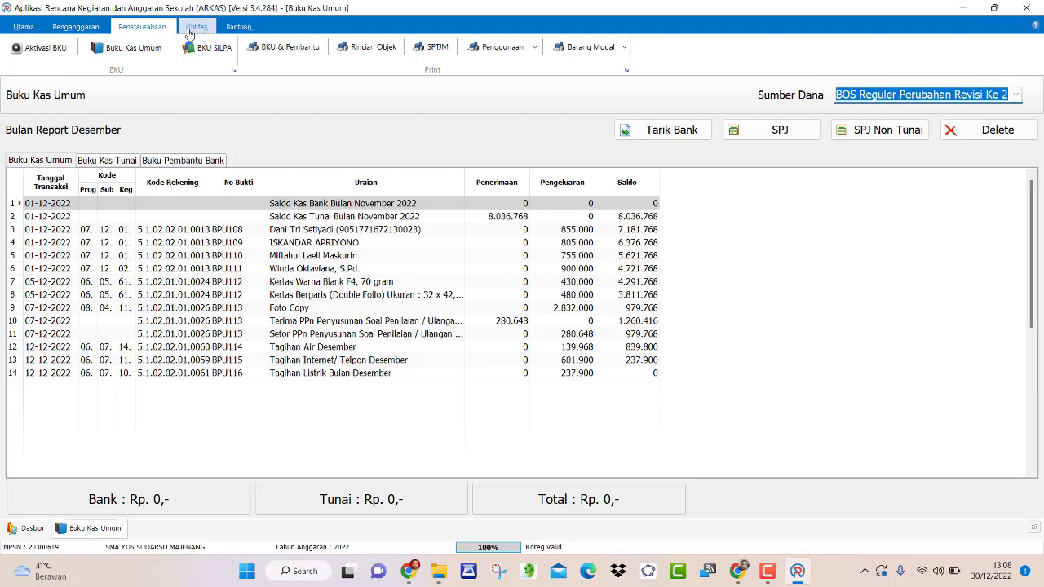
pyautogui.click(53, 48)
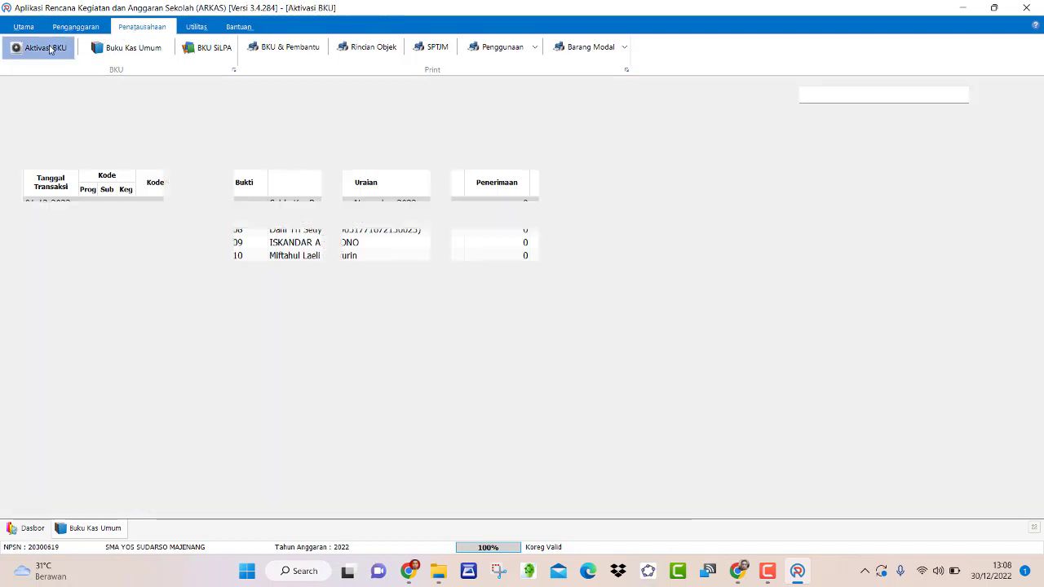
# - Select the BOS Reguler Perubahan Revisi funding source, then exit ARKAS
pyautogui.click(836, 97)
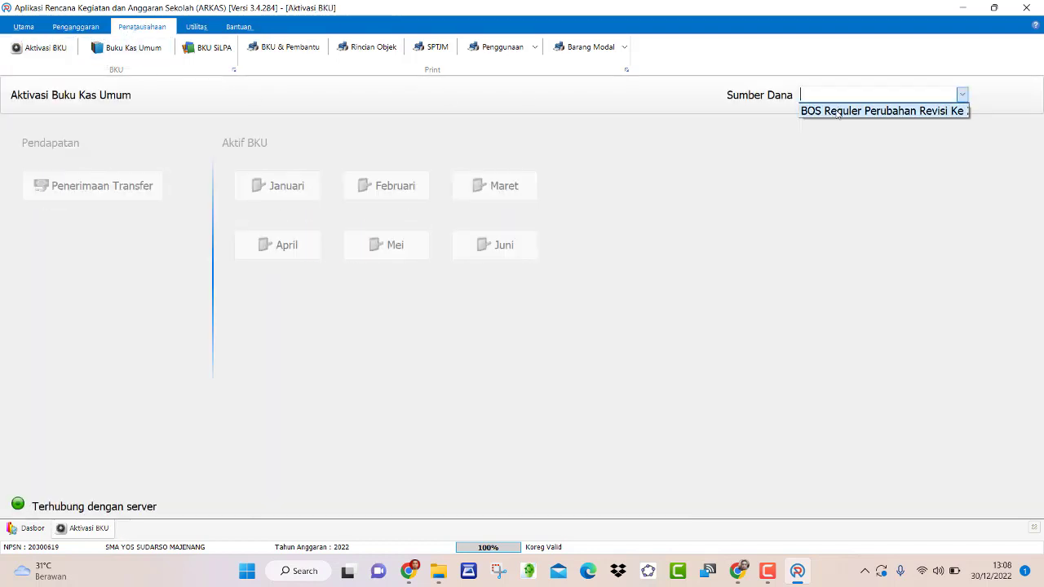
pyautogui.click(838, 108)
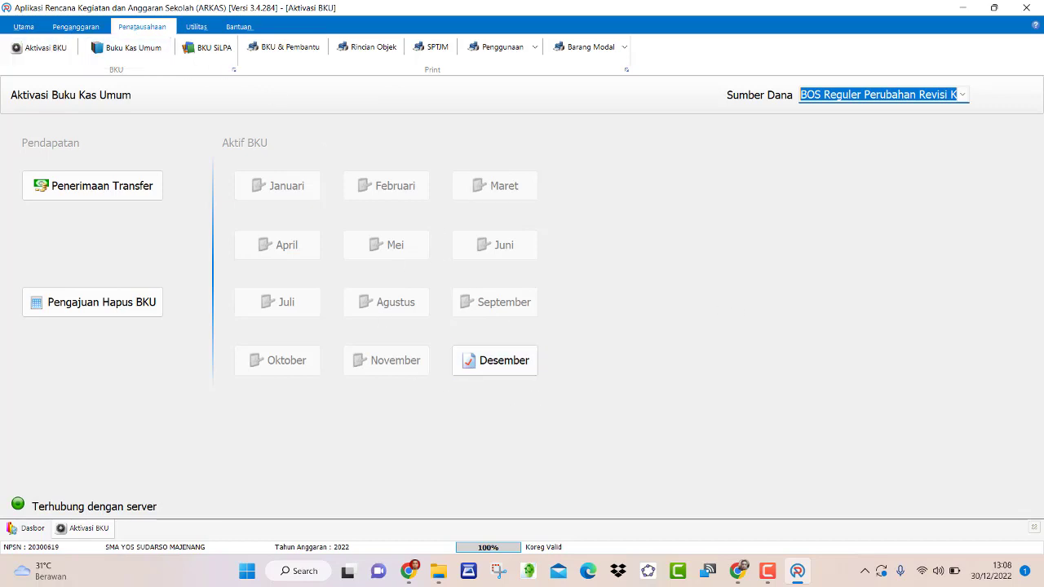
pyautogui.click(1027, 8)
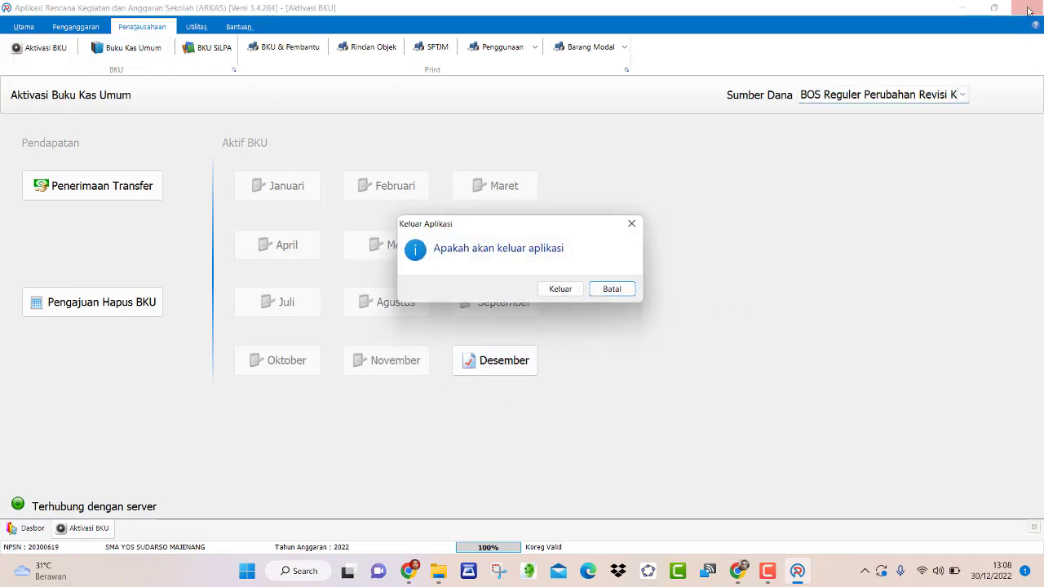
pyautogui.click(561, 290)
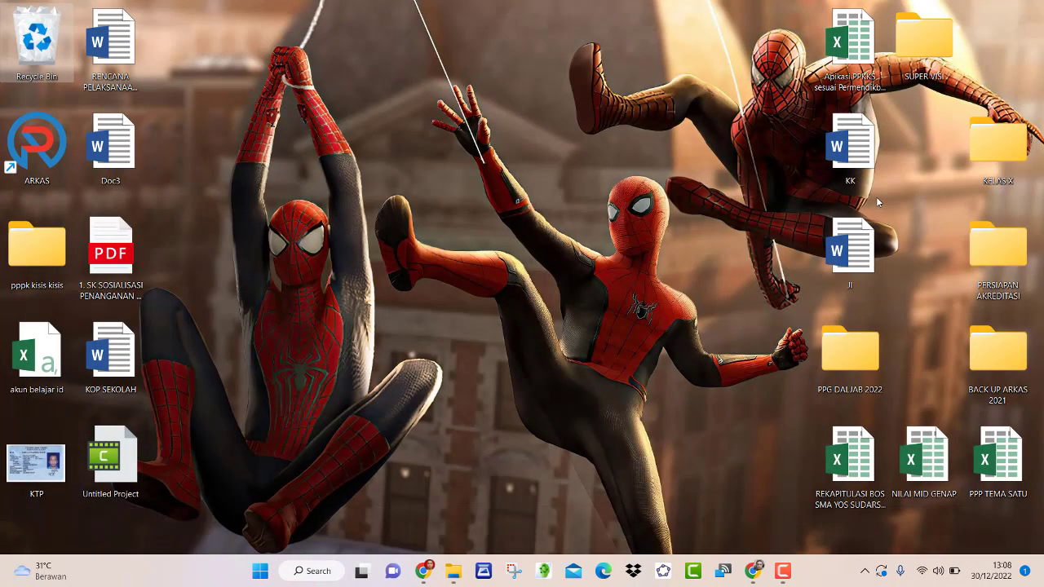
# - Search Windows for %appdata% and open the AppData Roaming folder
pyautogui.moveTo(423, 569)
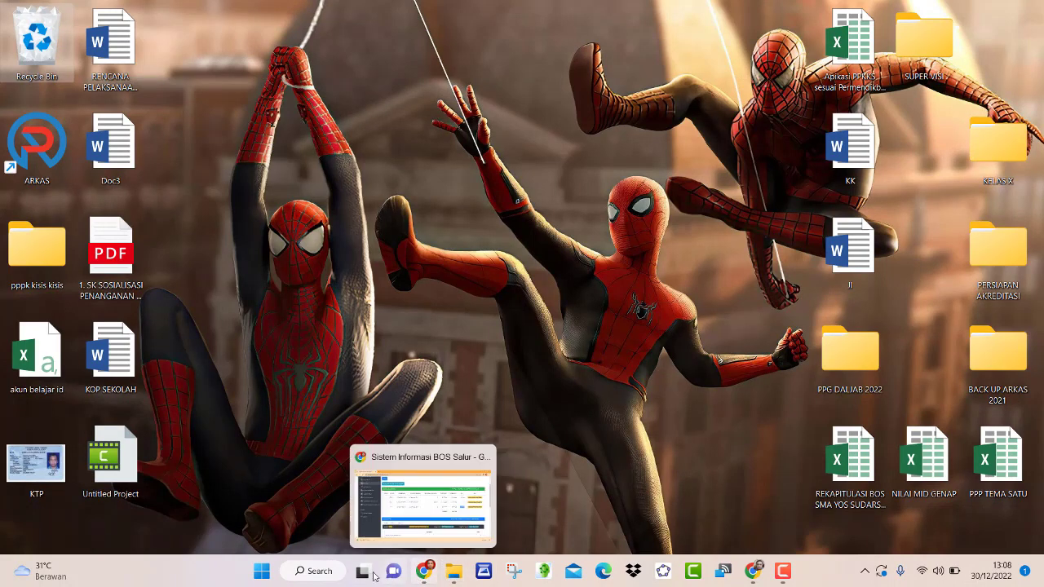
pyautogui.click(314, 571)
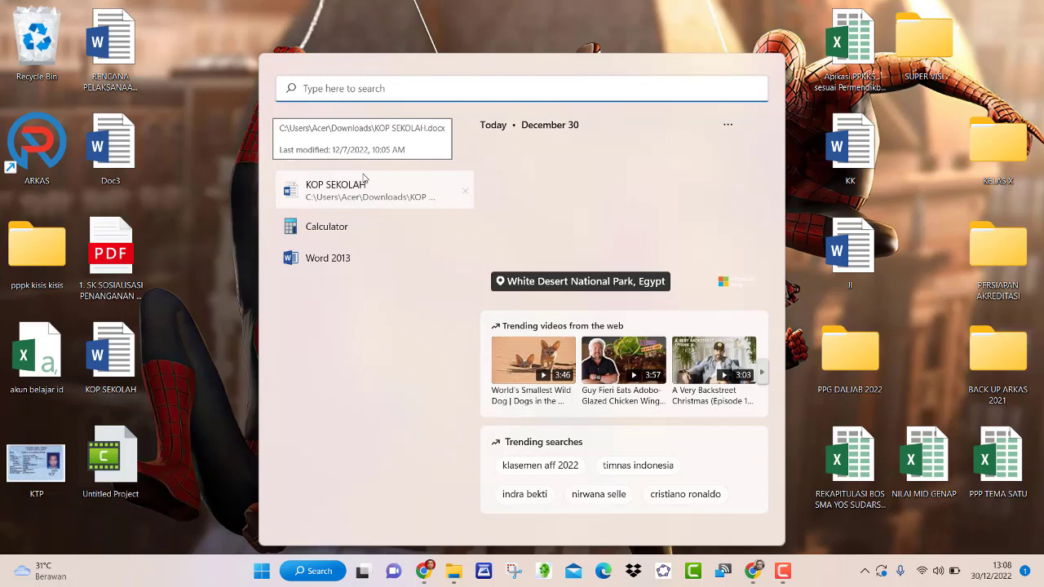
pyautogui.write('%appdata')
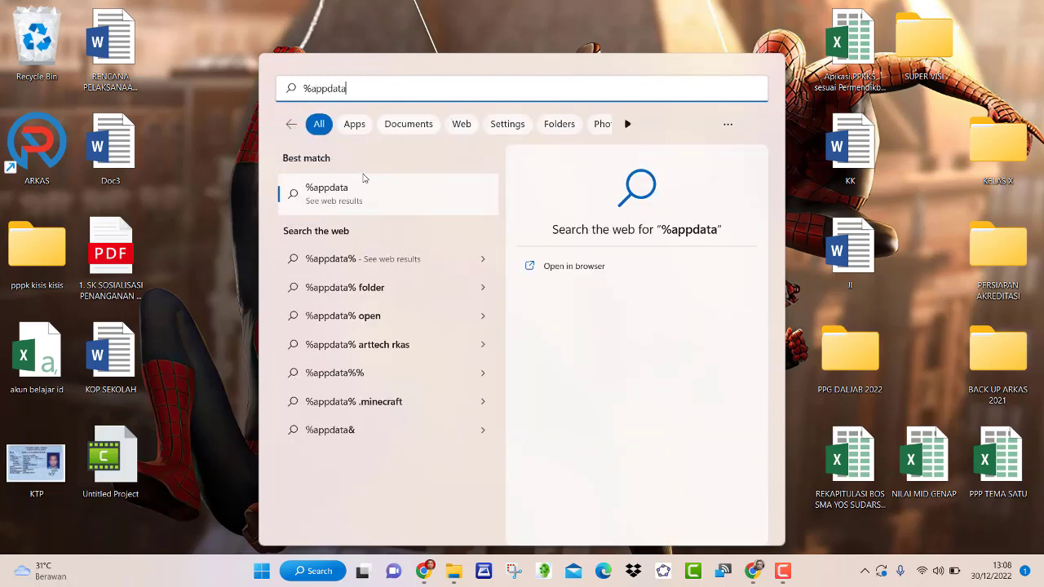
pyautogui.write('%')
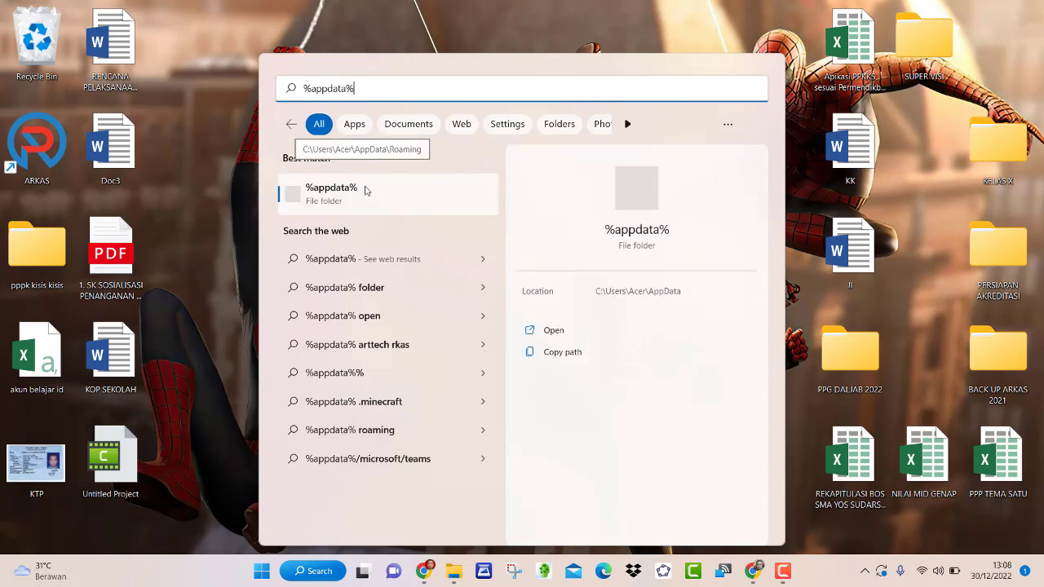
pyautogui.click(365, 203)
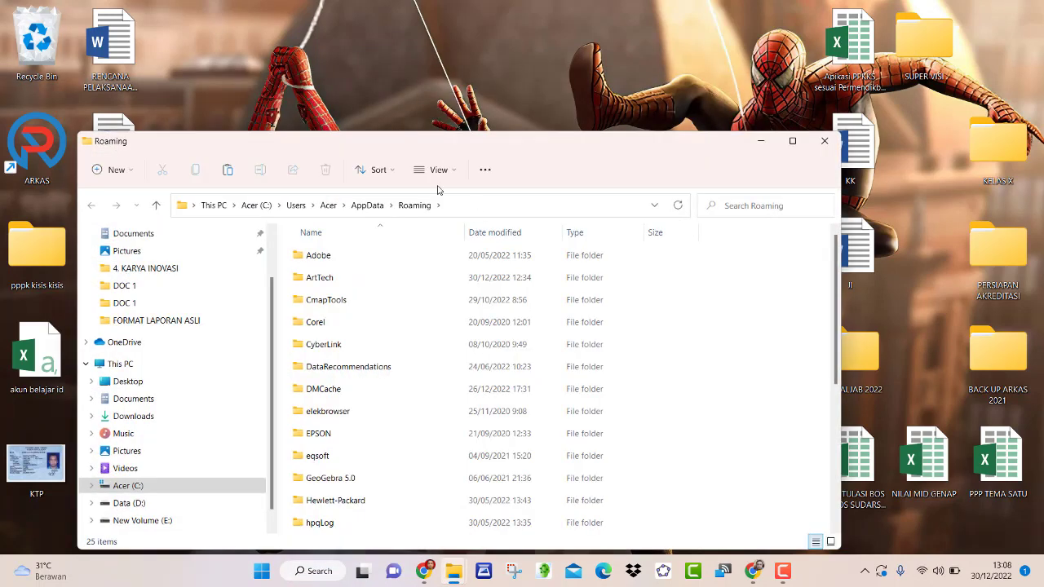
# - Copy the RKAS folder from the ArtTech folder
pyautogui.doubleClick(331, 279)
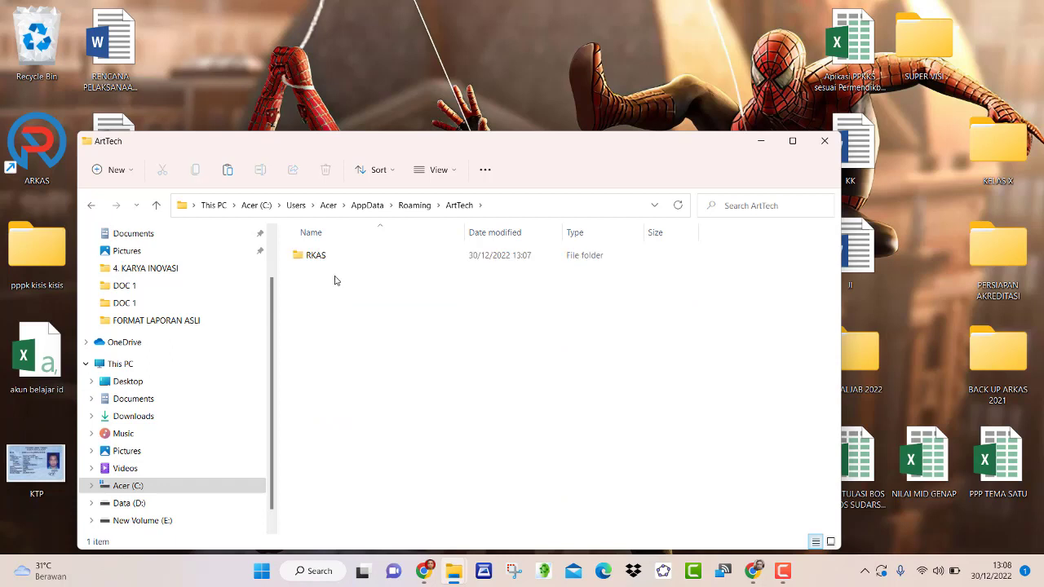
pyautogui.moveTo(368, 300); pyautogui.dragTo(314, 258)
pyautogui.rightClick(315, 259)
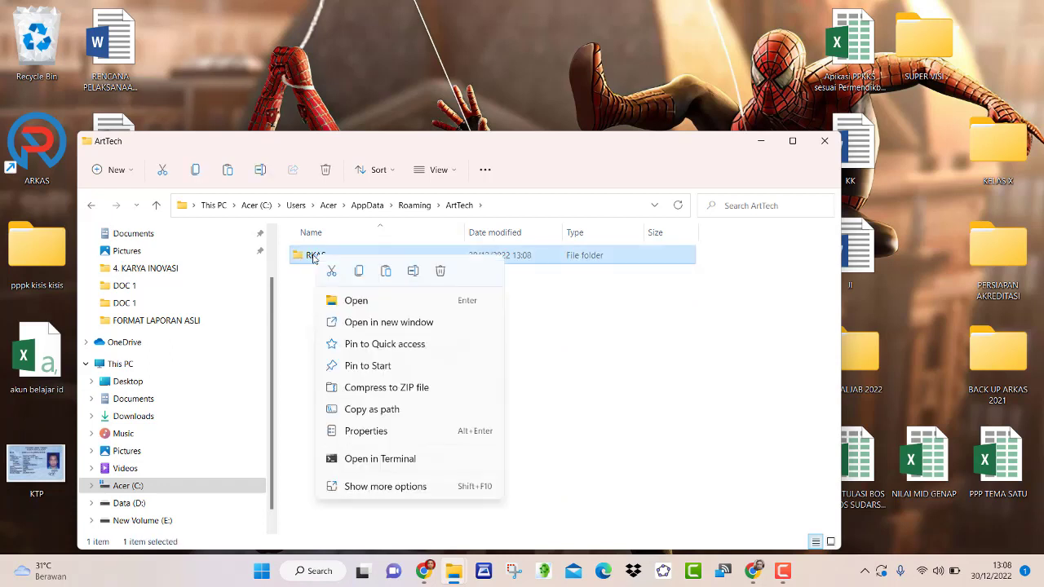
pyautogui.click(360, 274)
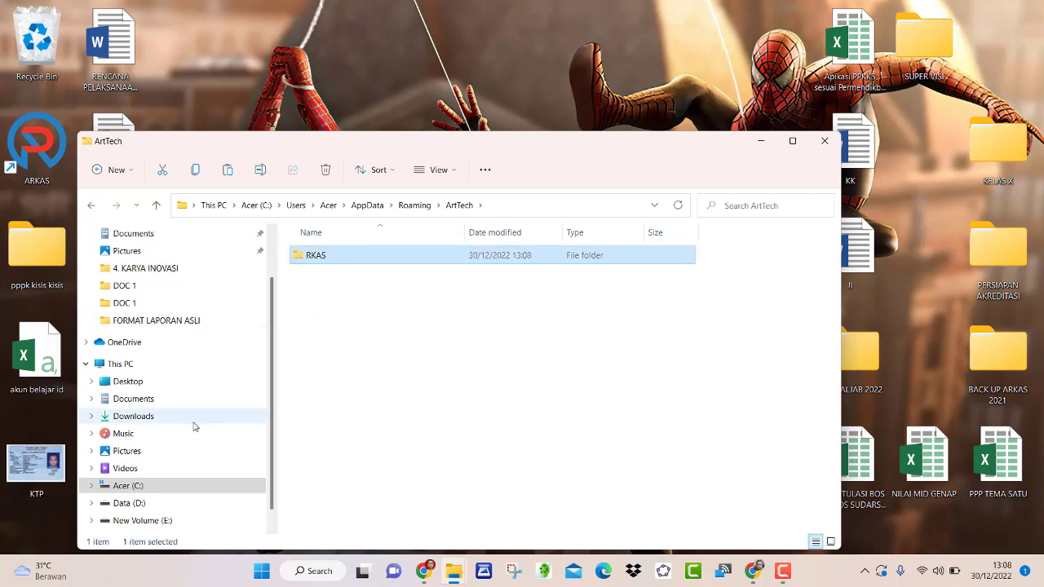
# - Browse to New Volume (E:) and into SMA YOS\BOS ALL
pyautogui.moveTo(454, 570)
pyautogui.moveTo(398, 529)
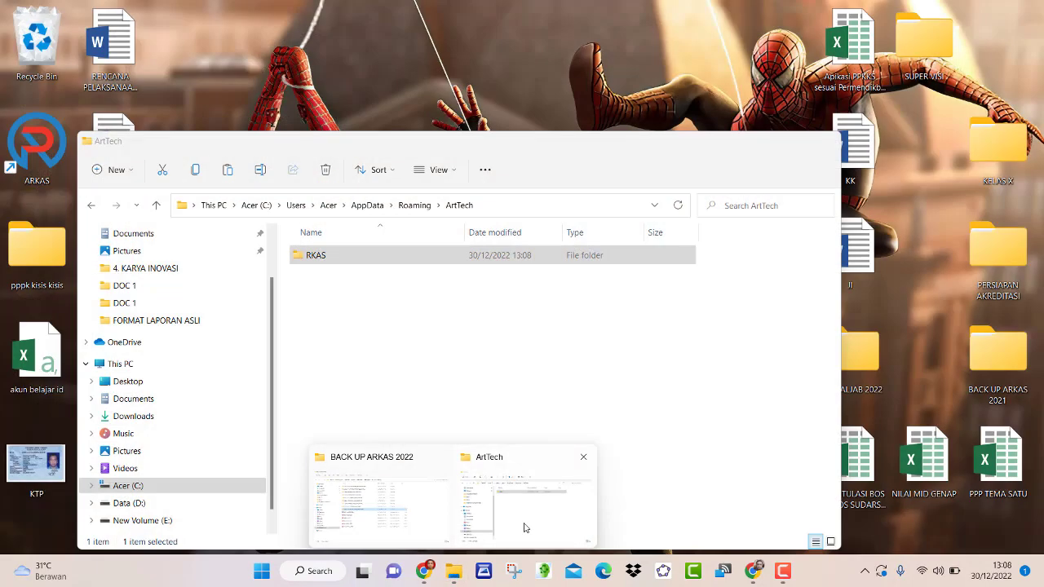
pyautogui.click(525, 529)
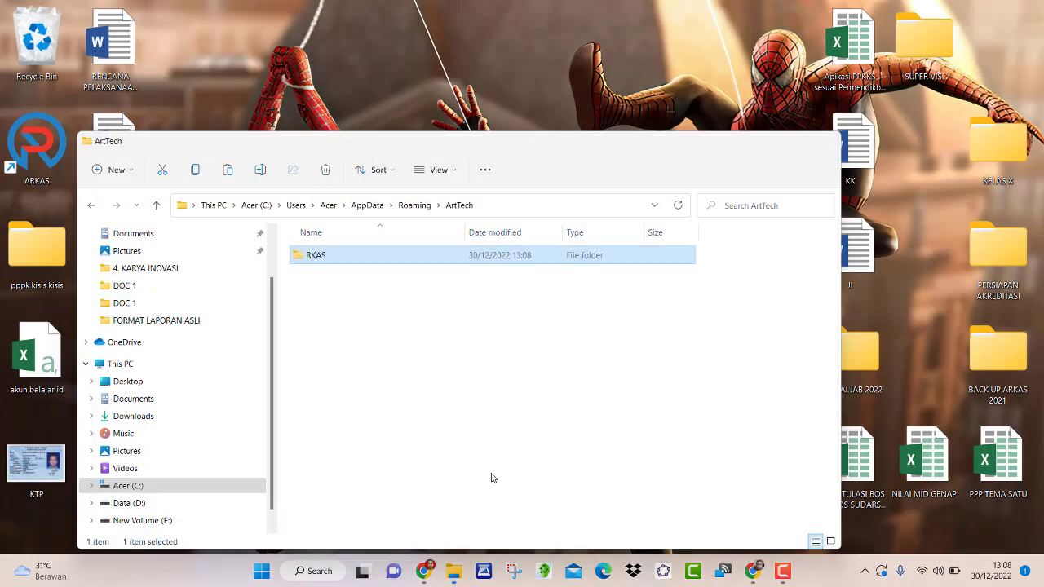
pyautogui.click(158, 206)
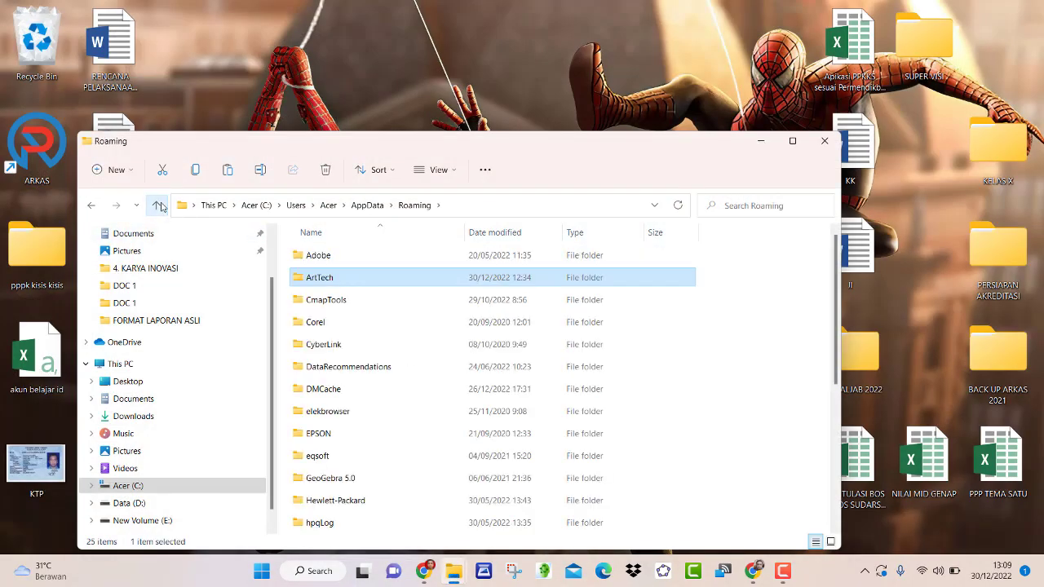
pyautogui.click(140, 503)
pyautogui.click(149, 523)
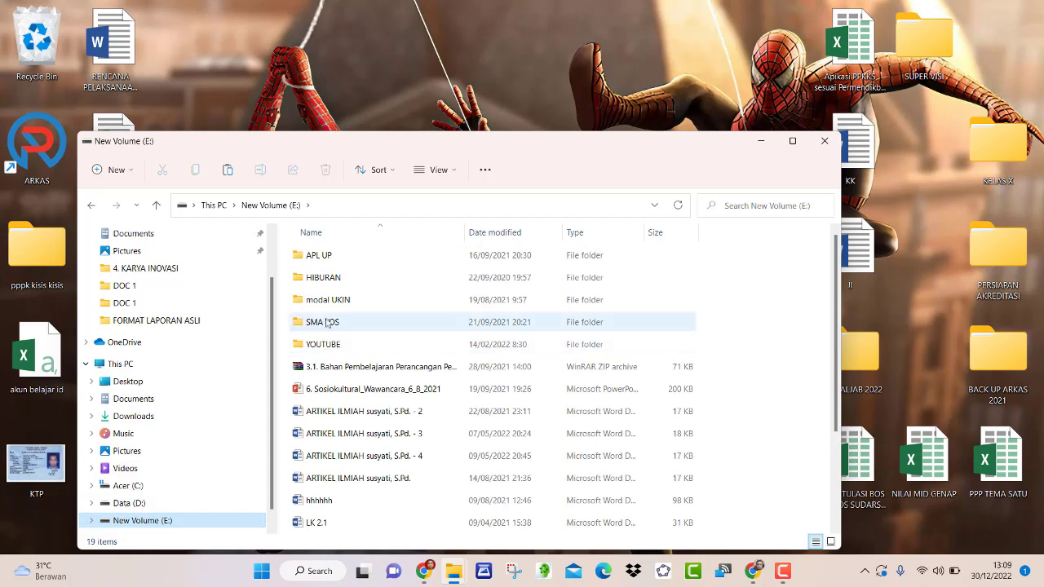
pyautogui.doubleClick(323, 344)
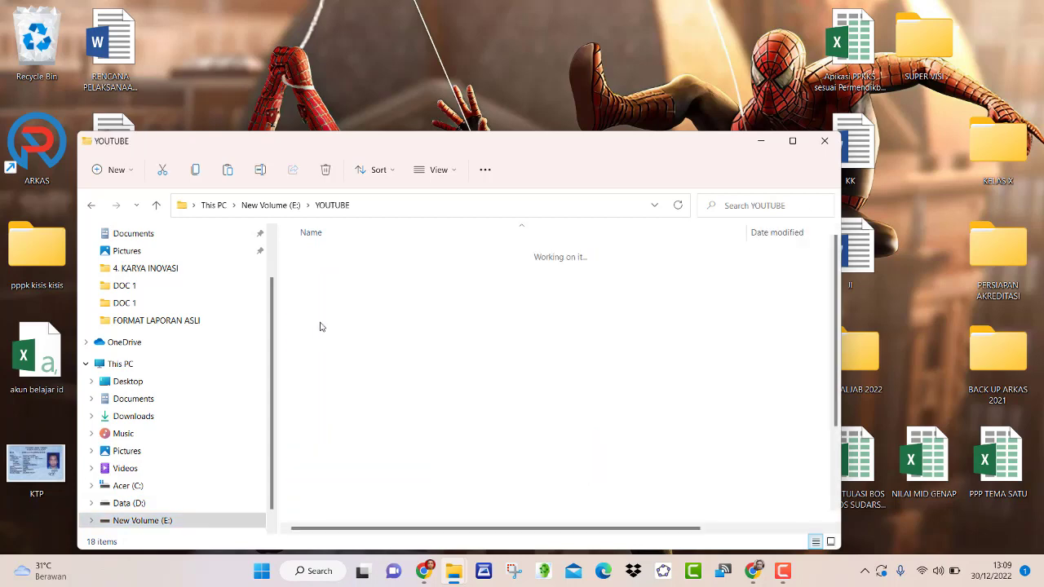
pyautogui.click(155, 206)
pyautogui.doubleClick(326, 322)
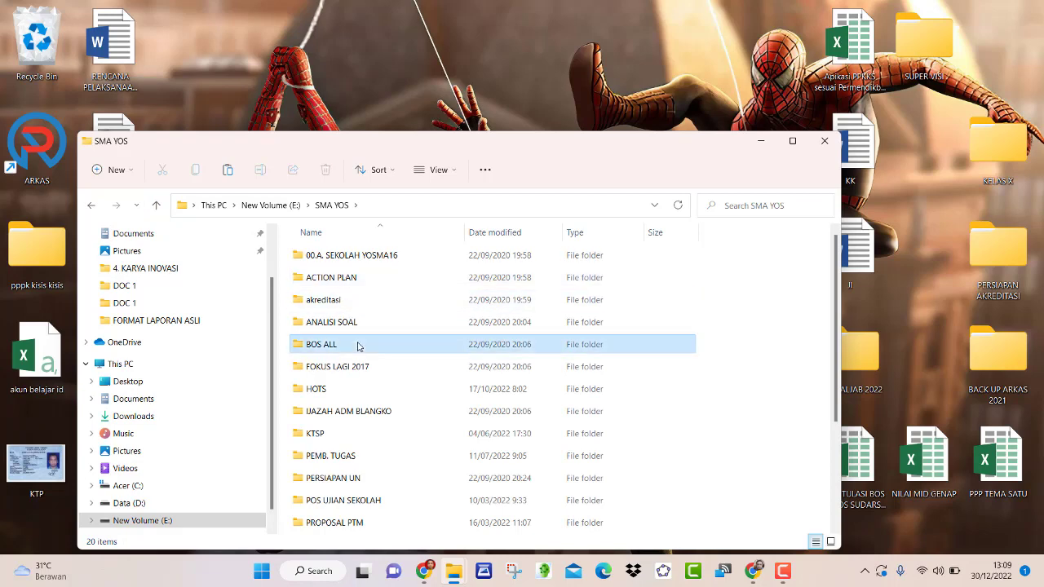
pyautogui.doubleClick(361, 345)
# - Paste the RKAS copy into BOS PUSAT\ARKAS 2022\BACK UP ARKAS 2022
pyautogui.doubleClick(329, 256)
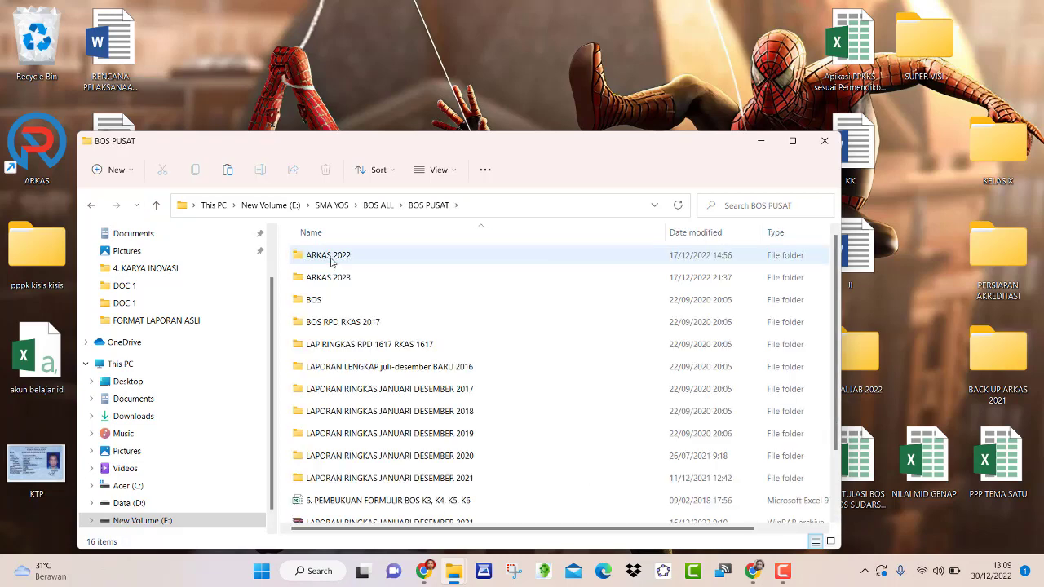
pyautogui.doubleClick(331, 259)
pyautogui.click(331, 281)
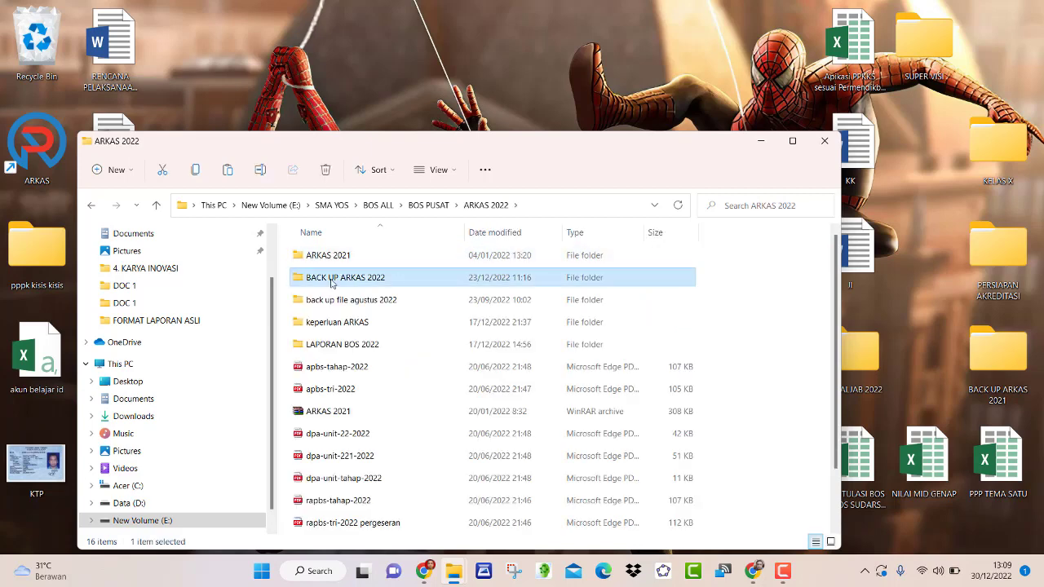
pyautogui.doubleClick(331, 282)
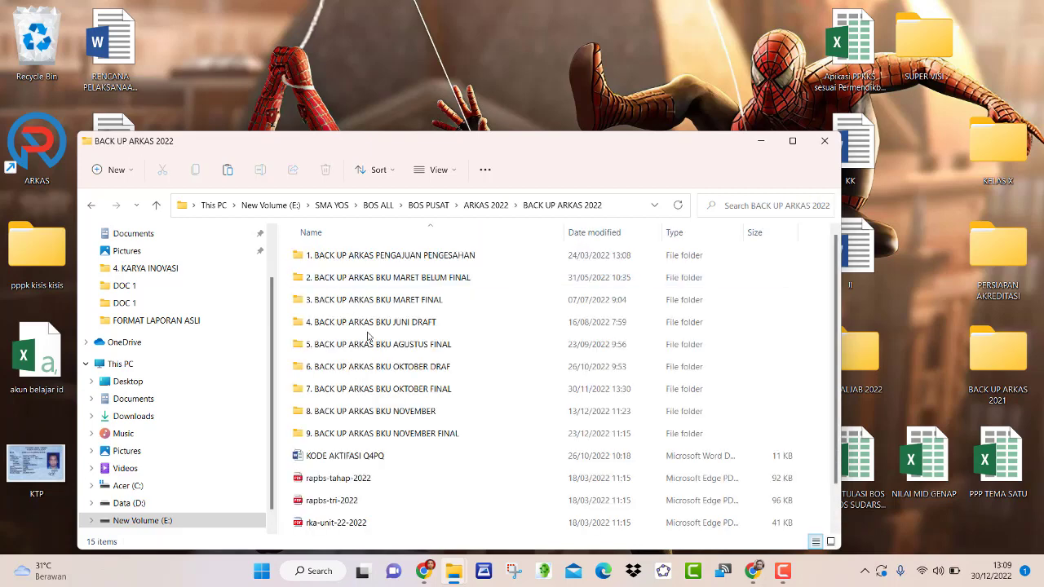
pyautogui.click(793, 366)
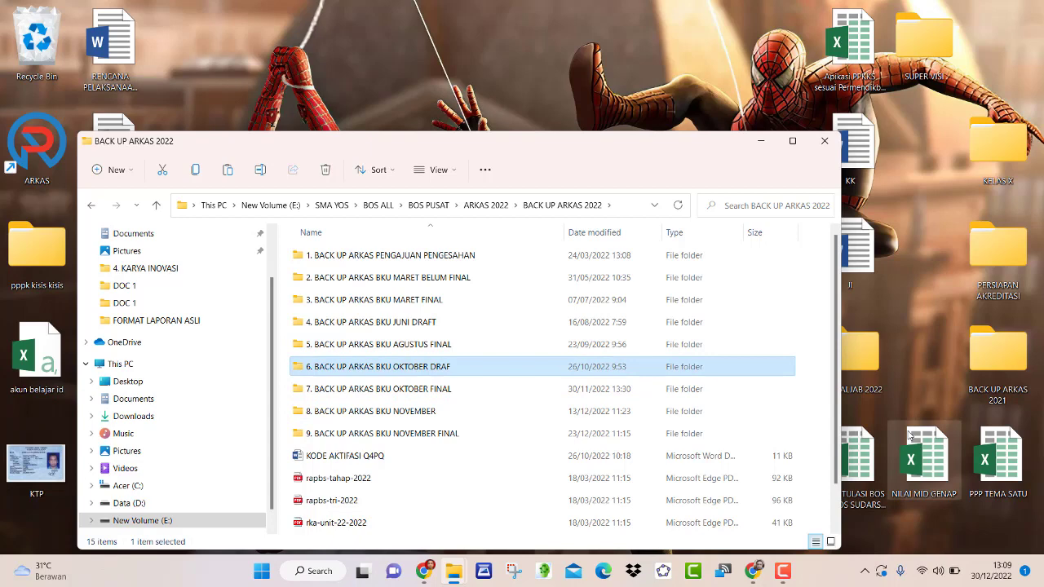
pyautogui.hotkey('ctrl', 'v')
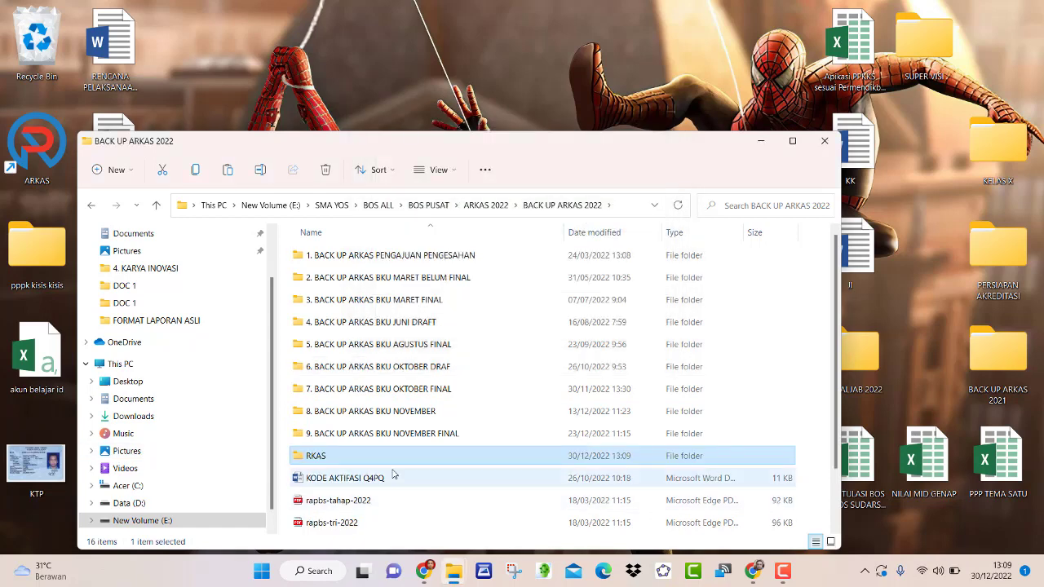
# - Rename the pasted RKAS folder to '10. BACK UP ARKAS BKU DESEMBER FINAL' and minimize the window
pyautogui.rightClick(354, 462)
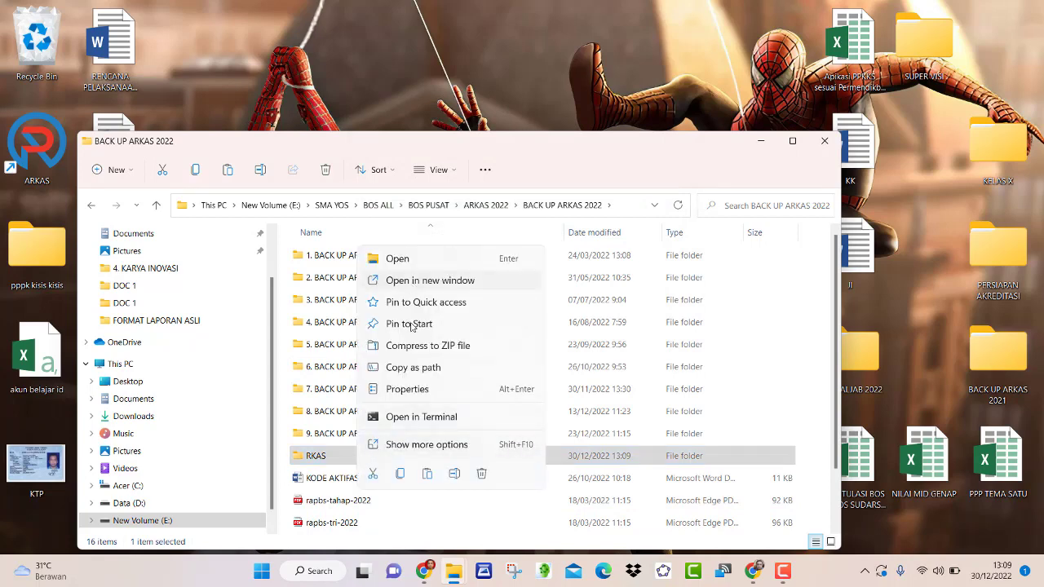
pyautogui.click(401, 475)
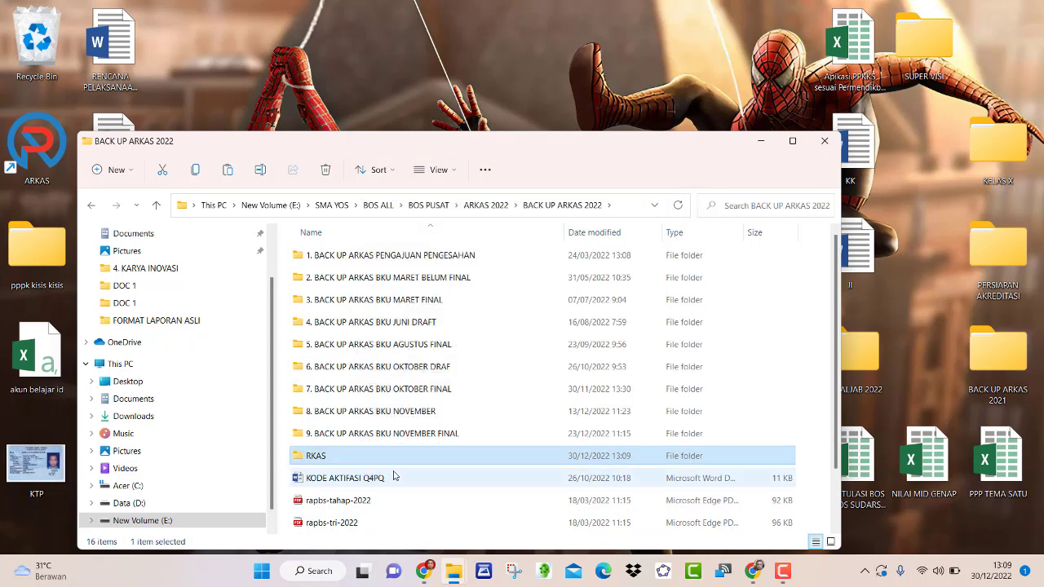
pyautogui.rightClick(368, 466)
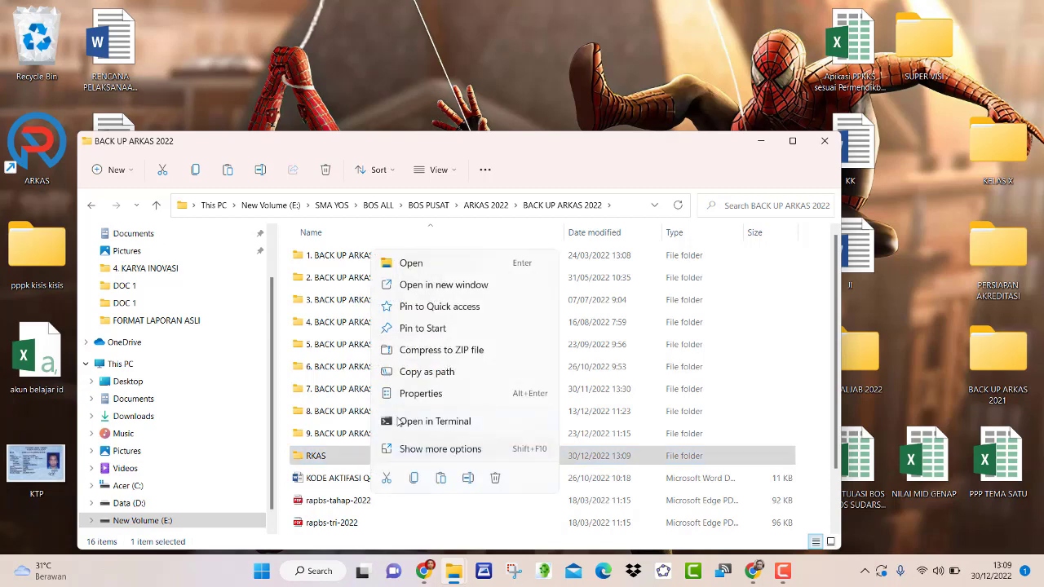
pyautogui.click(468, 480)
pyautogui.write('10')
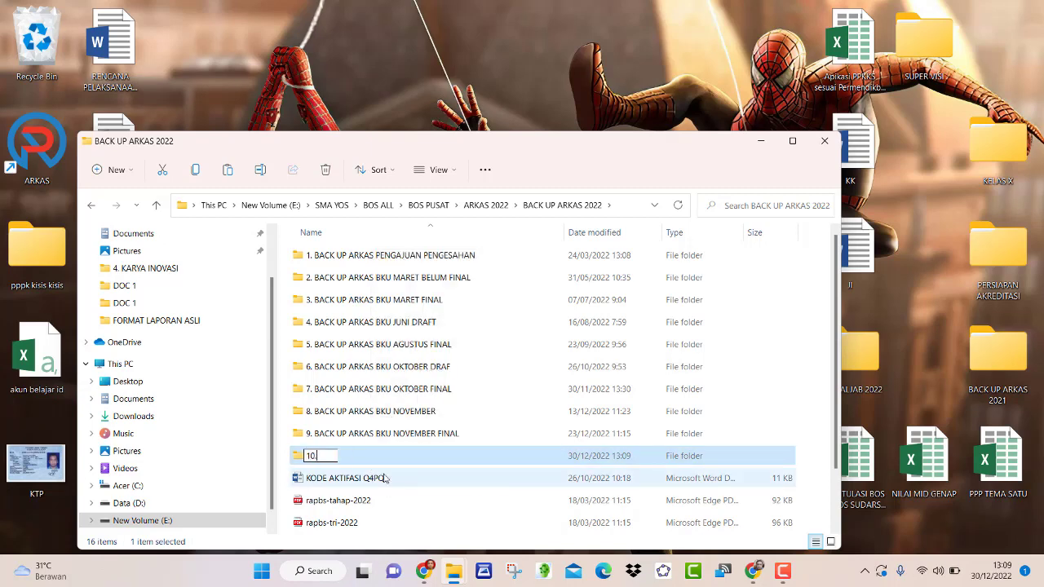
pyautogui.write('. b')
pyautogui.press('BackSpace')
pyautogui.press('capslock')
pyautogui.write('BACK UP ARKAS')
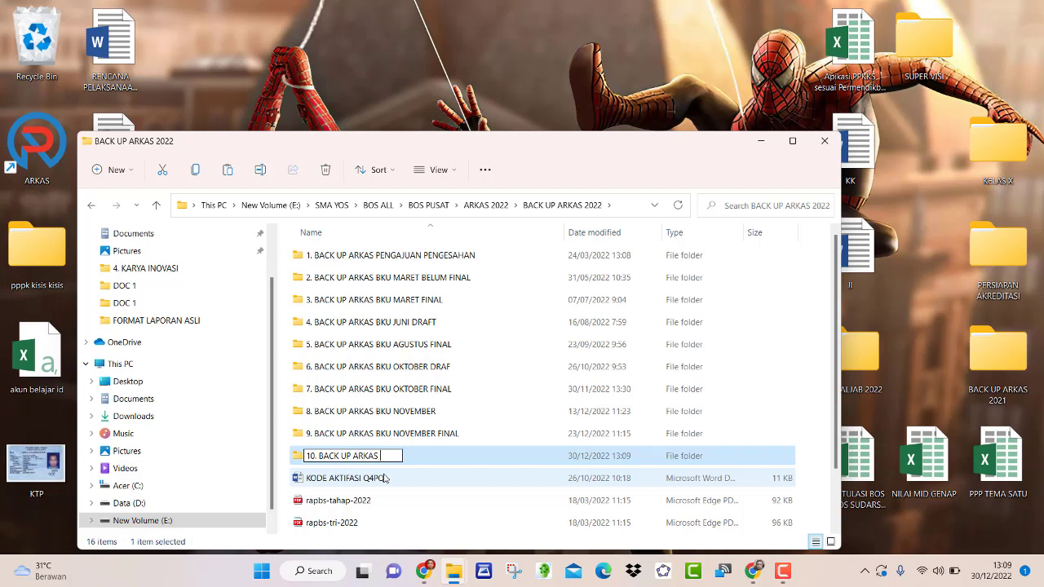
pyautogui.write(' BKU DESEMBER')
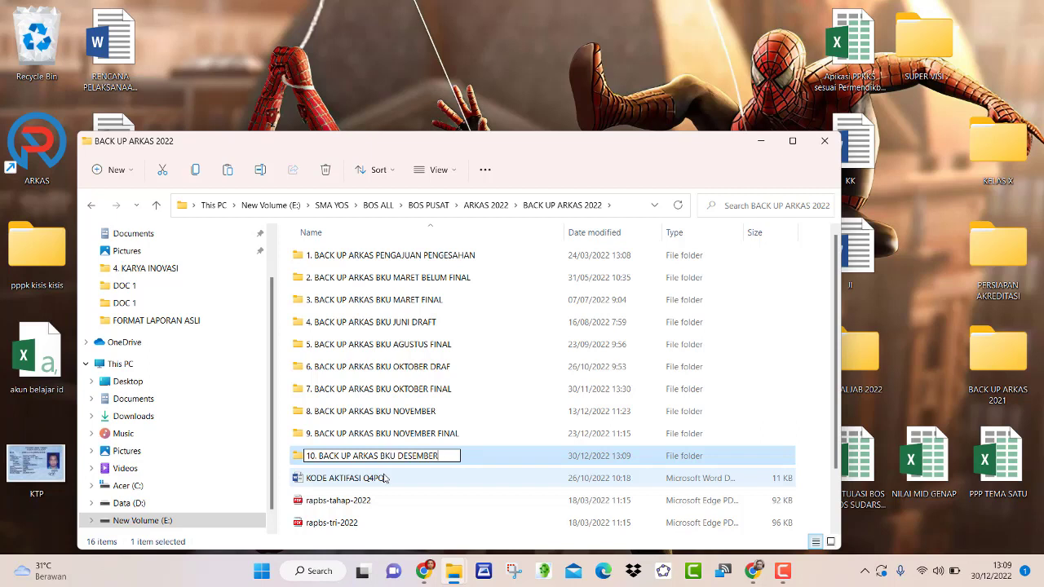
pyautogui.write(' FINAL')
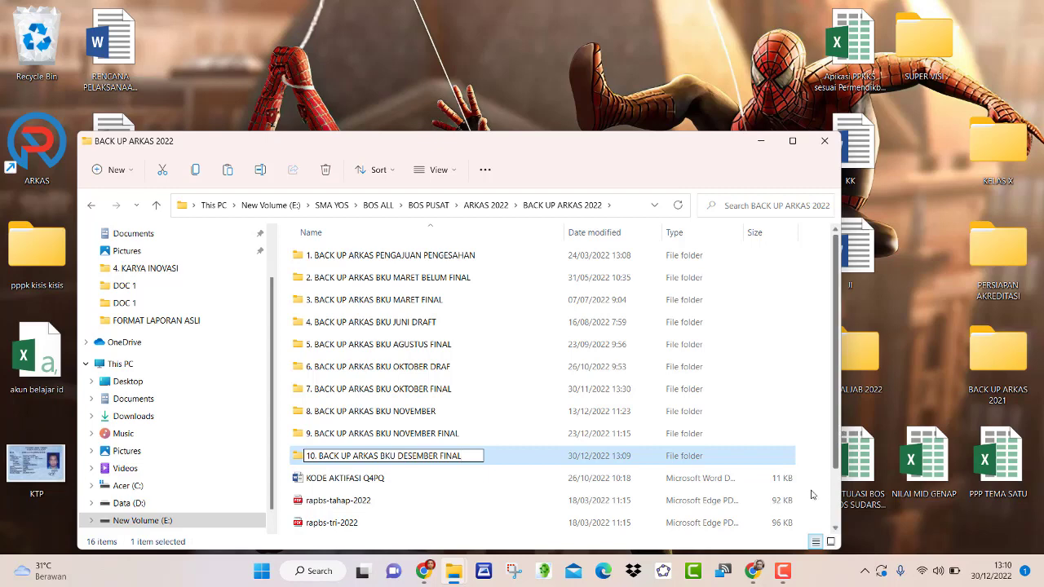
pyautogui.scroll(-1, 476, 508)
pyautogui.click(490, 499)
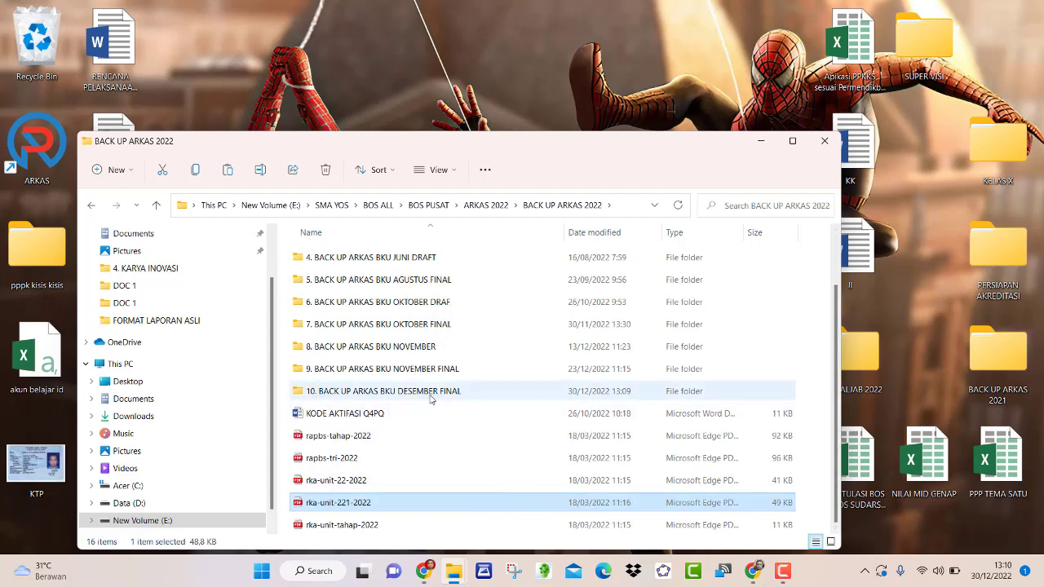
pyautogui.click(761, 141)
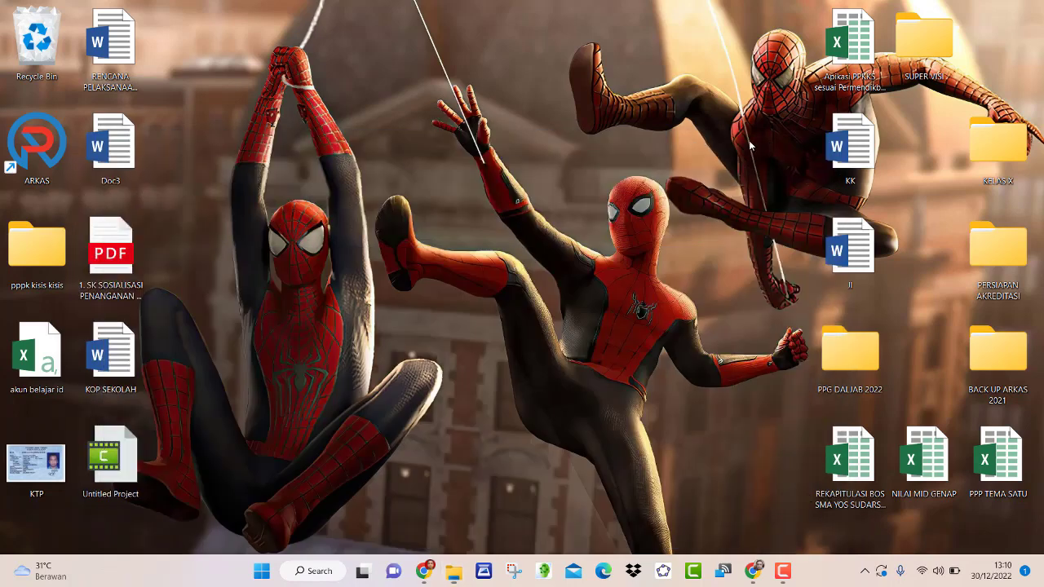
# - Relaunch ARKAS from the desktop and log in for Tahun 2022 with the account credentials
pyautogui.doubleClick(57, 151)
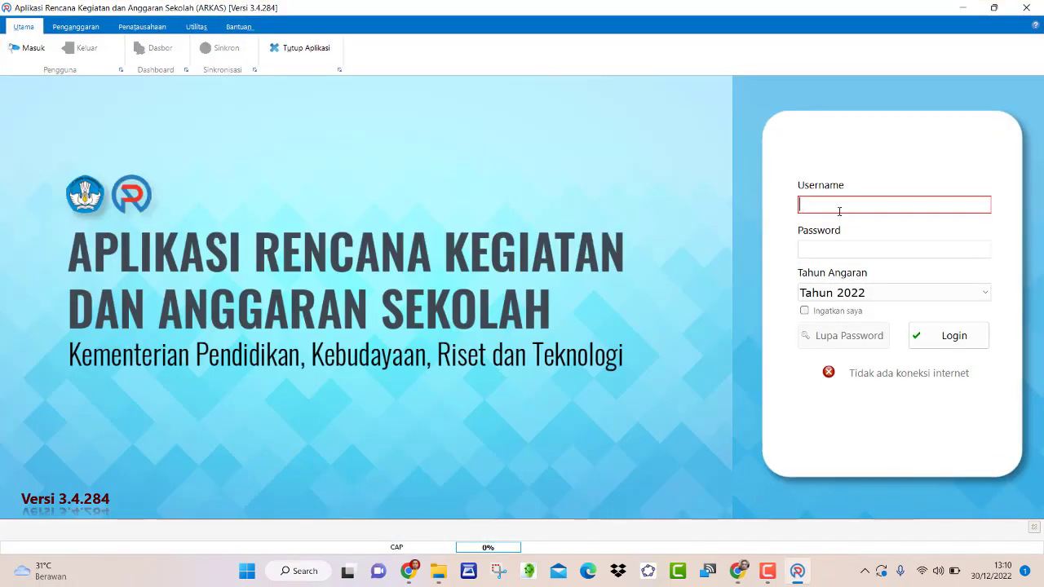
pyautogui.write('ONC')
pyautogui.press('BackSpace')
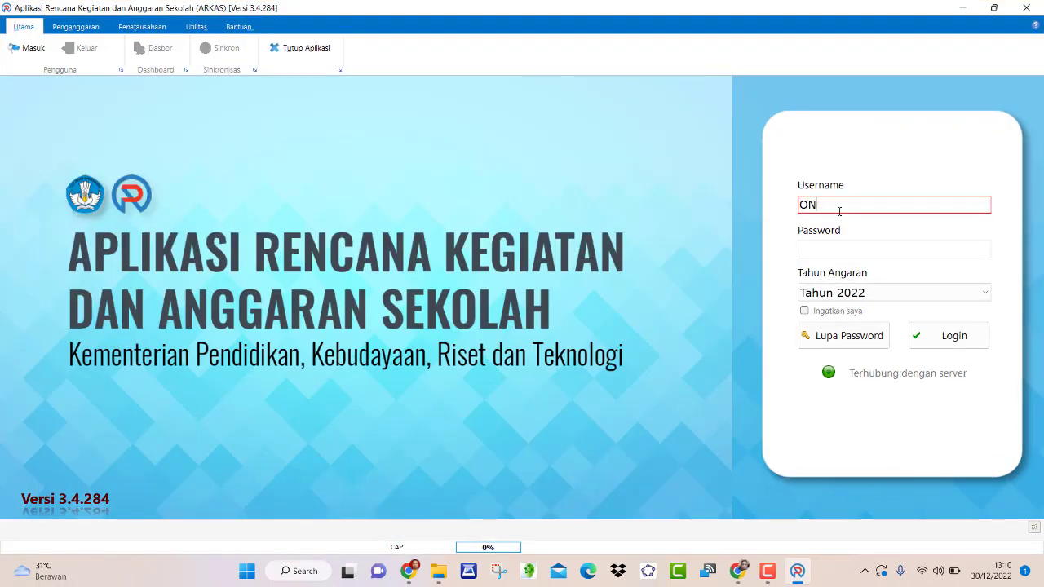
pyautogui.press('BackSpace')
pyautogui.press('BackSpace')
pyautogui.press('capslock')
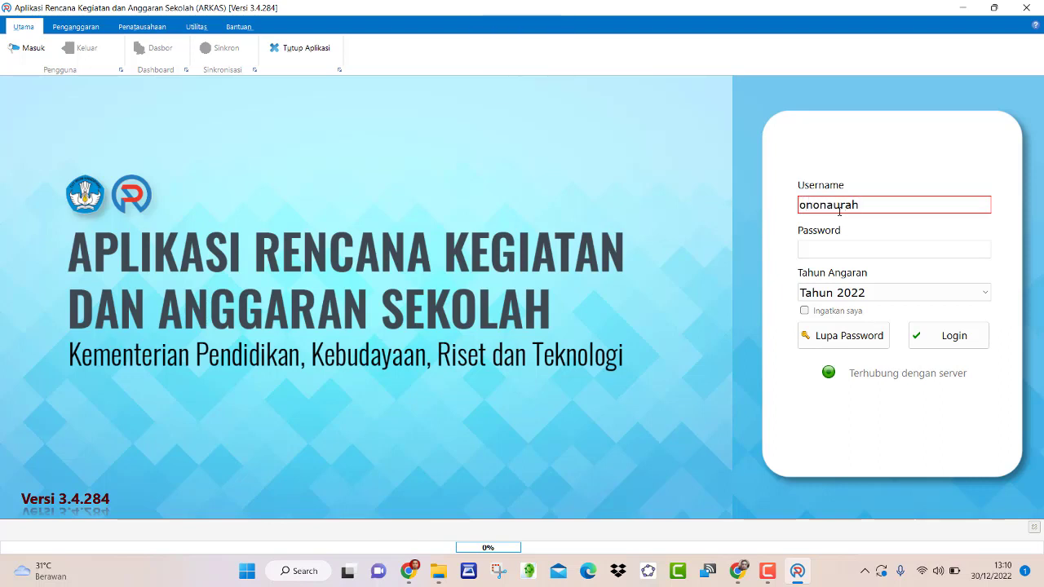
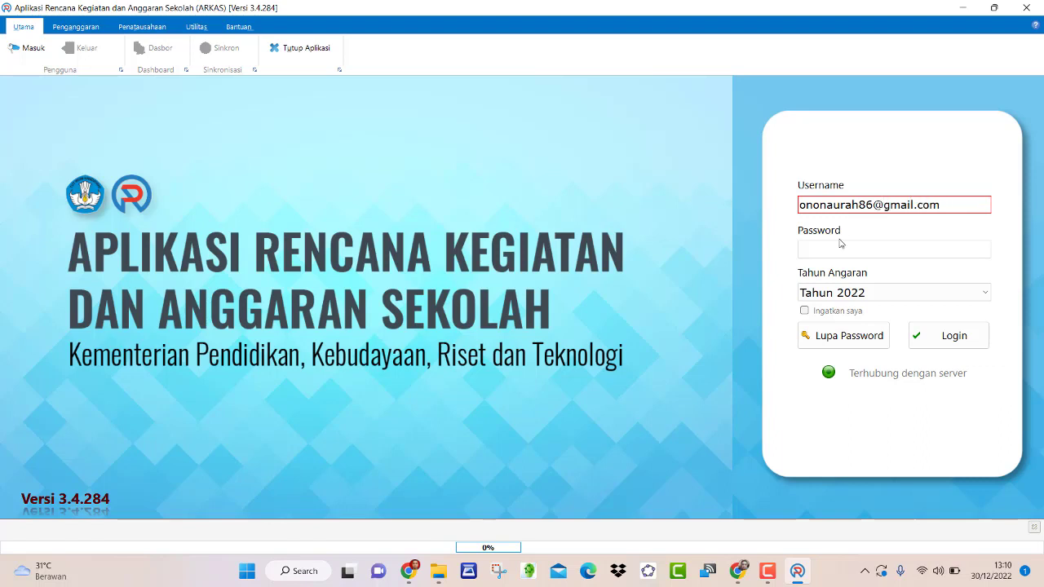
pyautogui.click(838, 248)
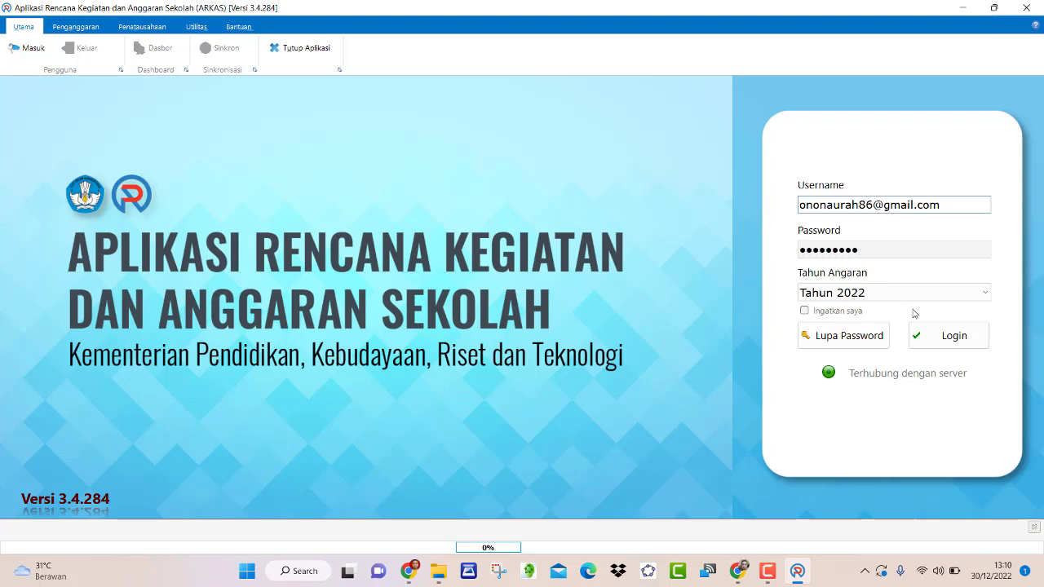
pyautogui.click(942, 339)
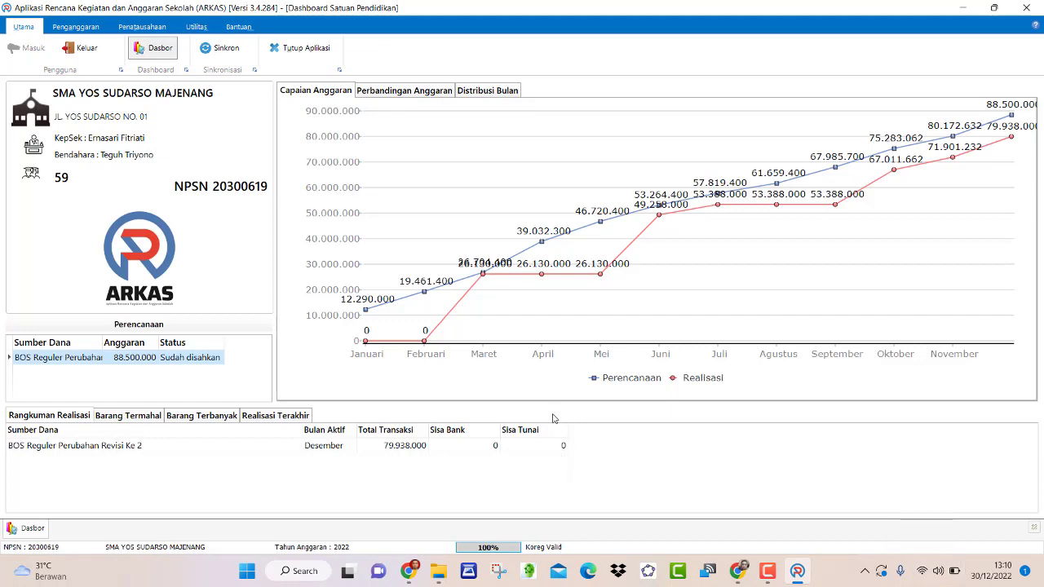
# - Open the December Buku Kas Umum from Penatausahaan, then go to Aktivasi BKU
pyautogui.click(78, 27)
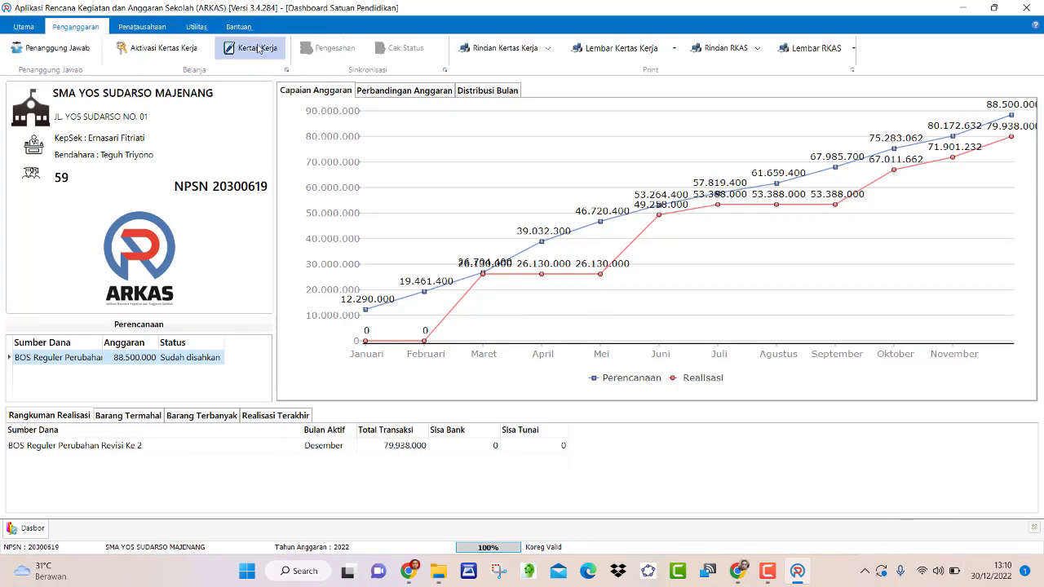
pyautogui.click(153, 27)
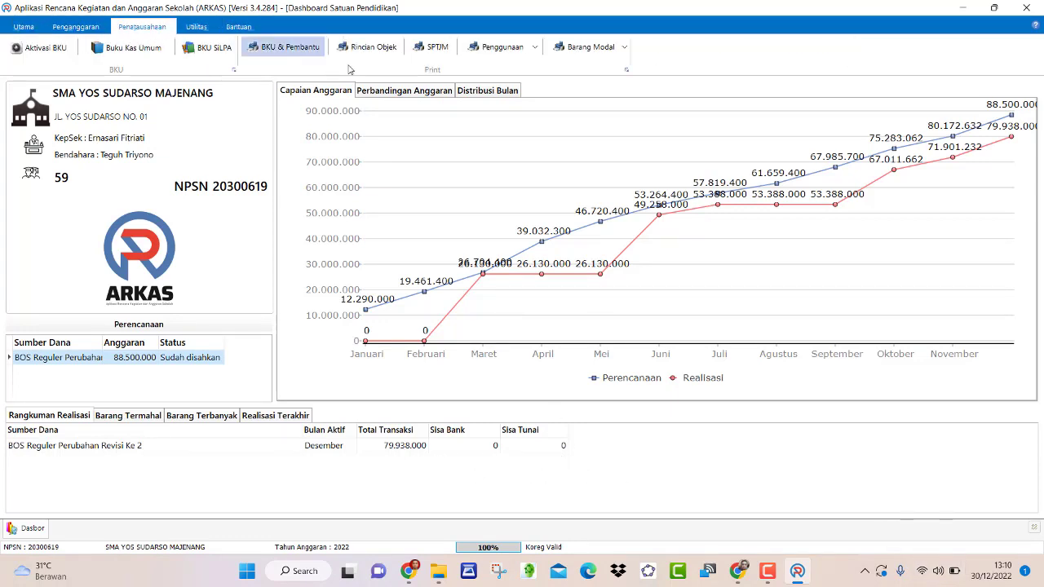
pyautogui.click(150, 52)
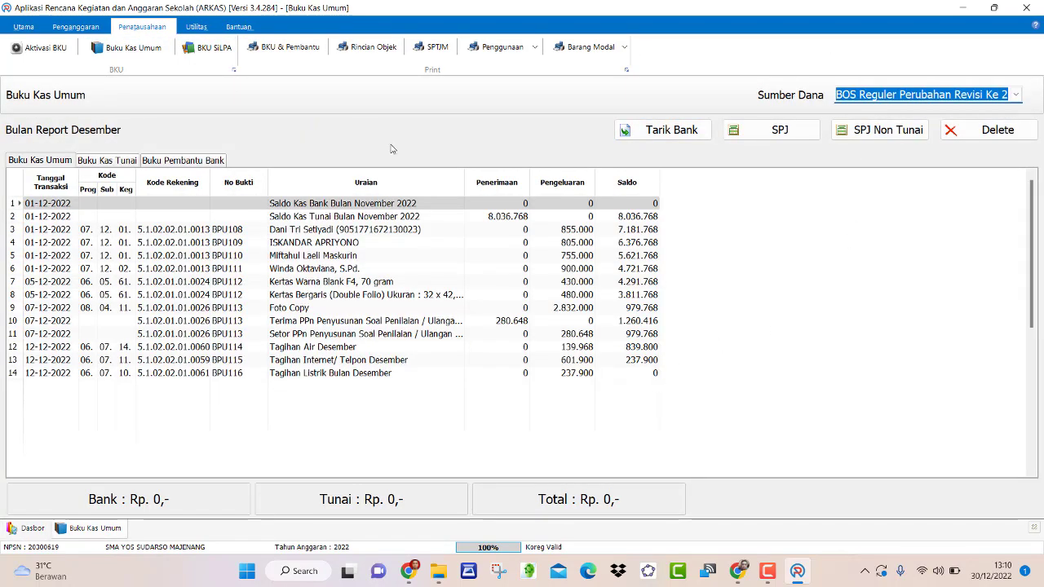
pyautogui.click(38, 49)
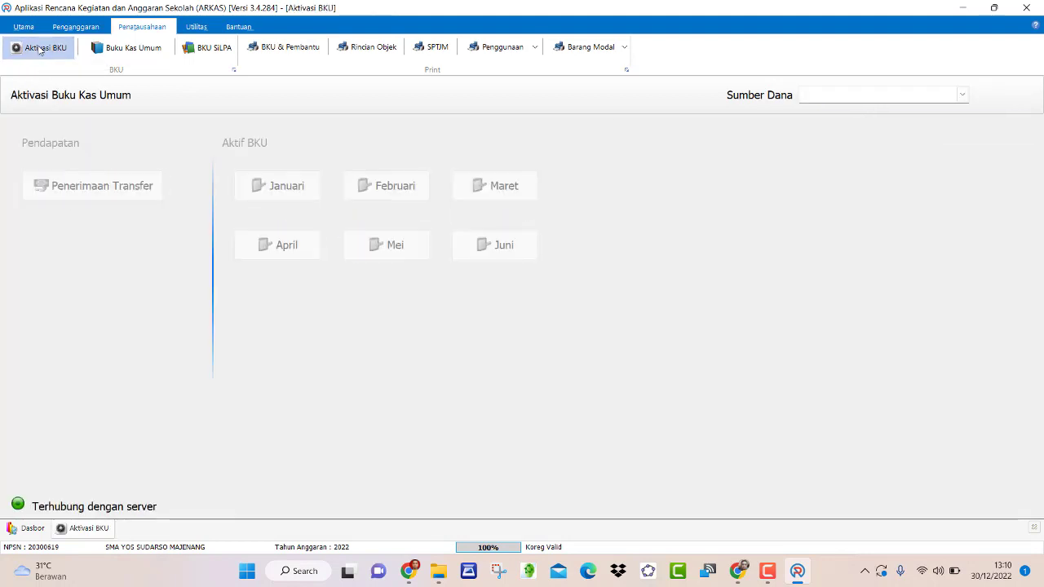
# - Close the Desember BKU for the revised BOS Reguler source, confirming and syncing the closure
pyautogui.click(845, 100)
pyautogui.click(846, 117)
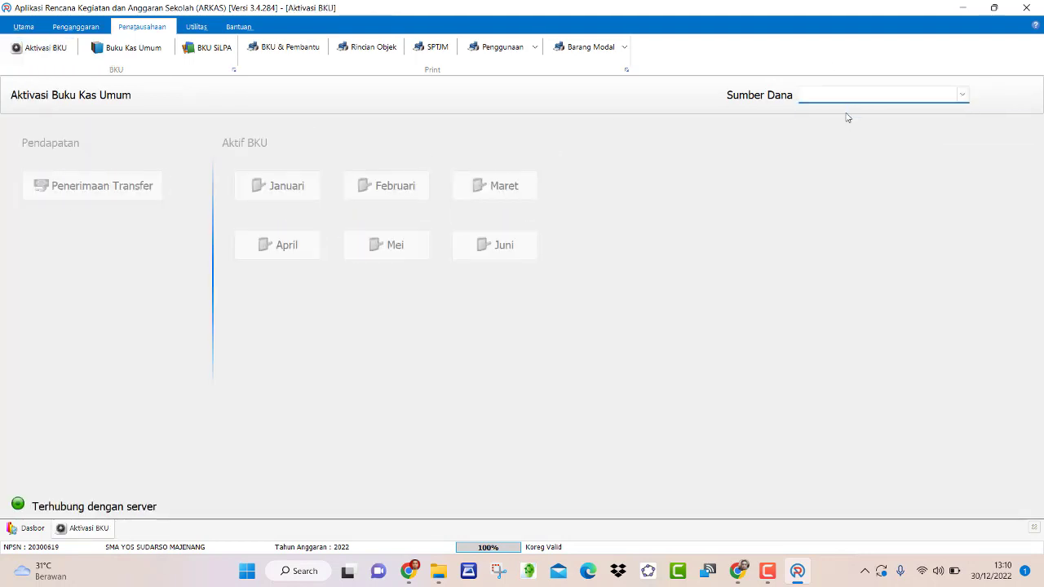
pyautogui.click(517, 365)
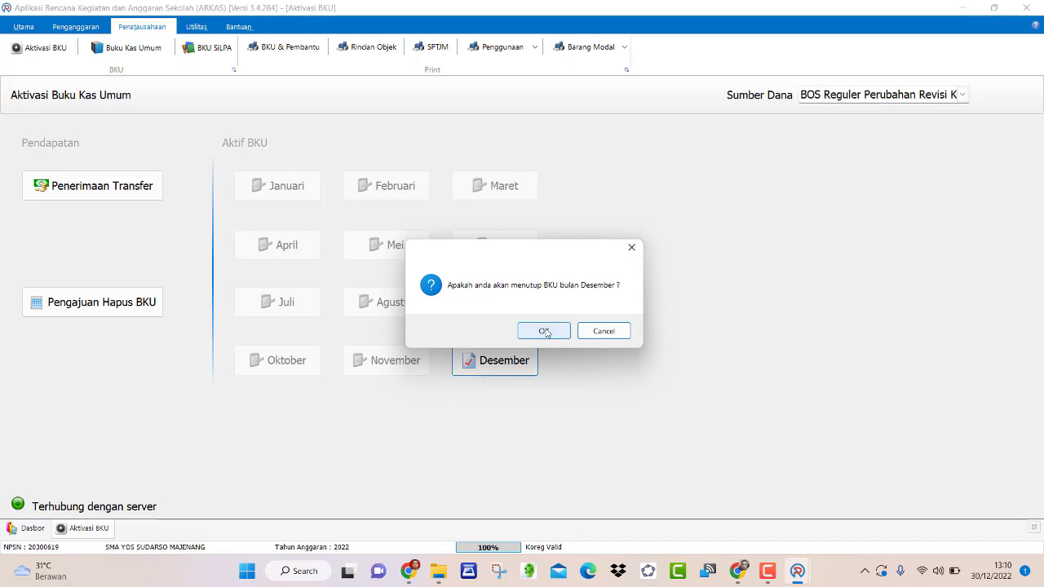
pyautogui.click(546, 332)
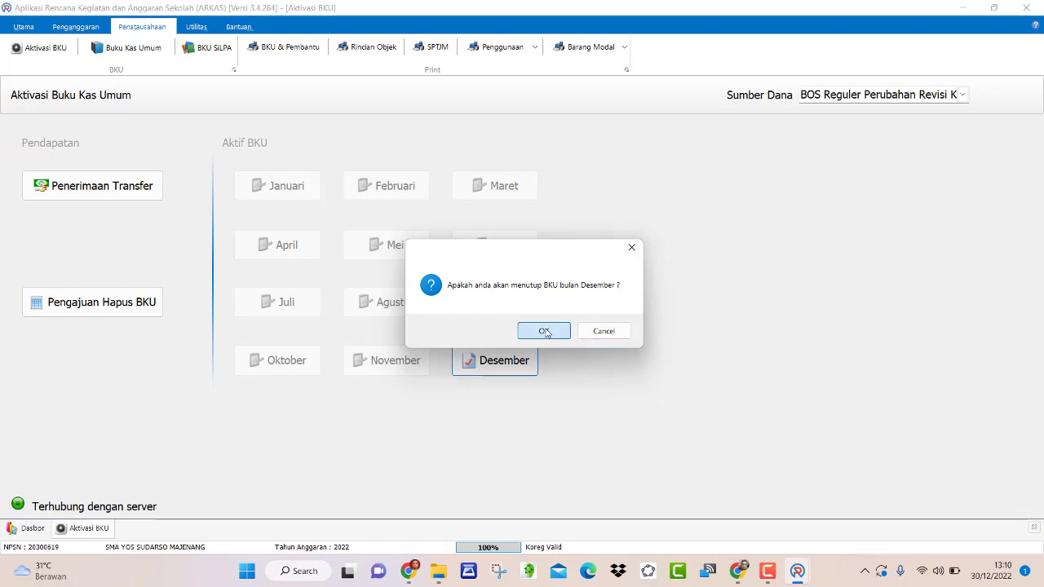
pyautogui.click(574, 335)
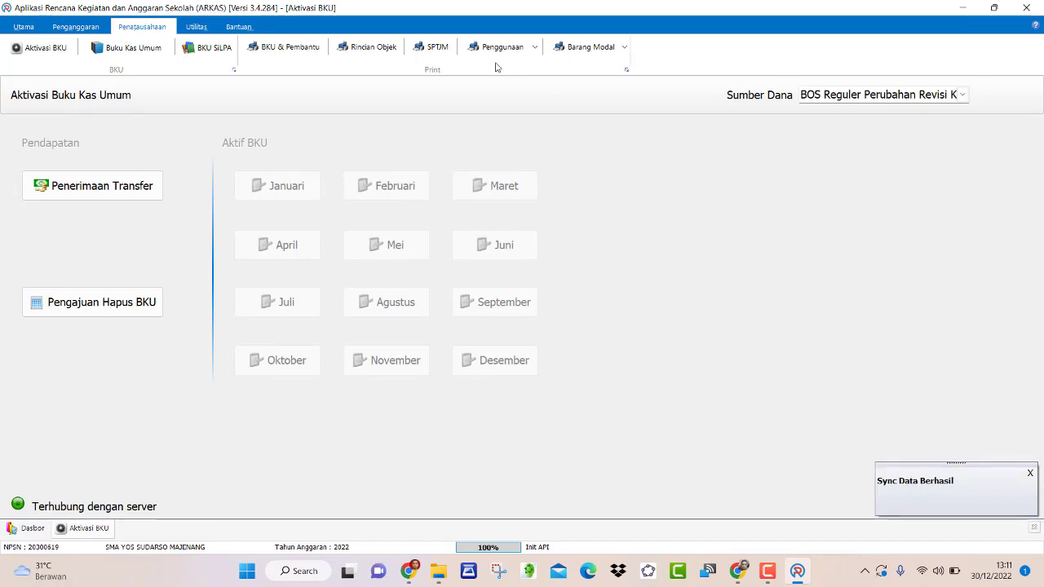
pyautogui.click(438, 55)
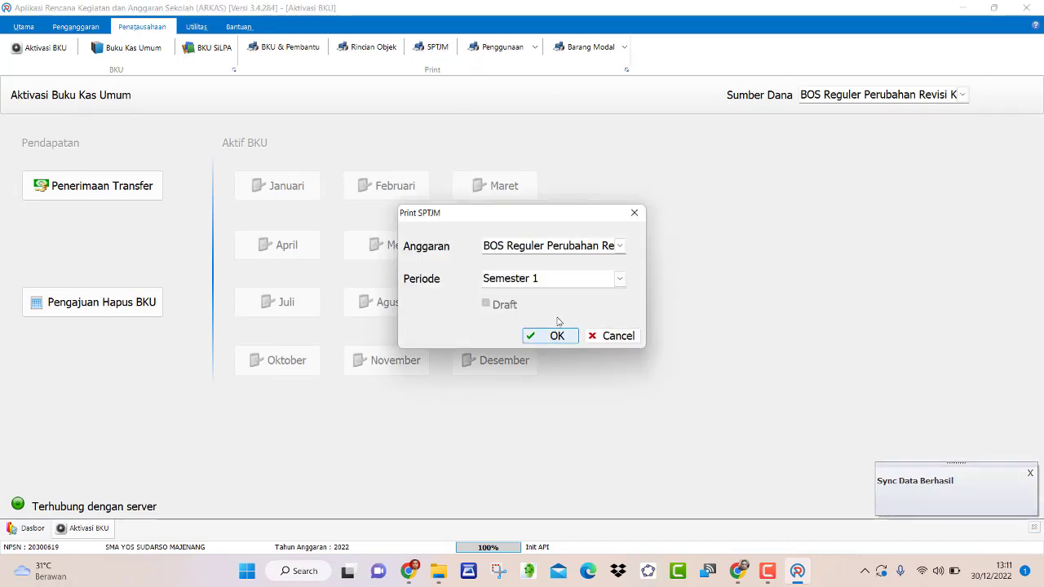
pyautogui.click(618, 278)
pyautogui.click(552, 324)
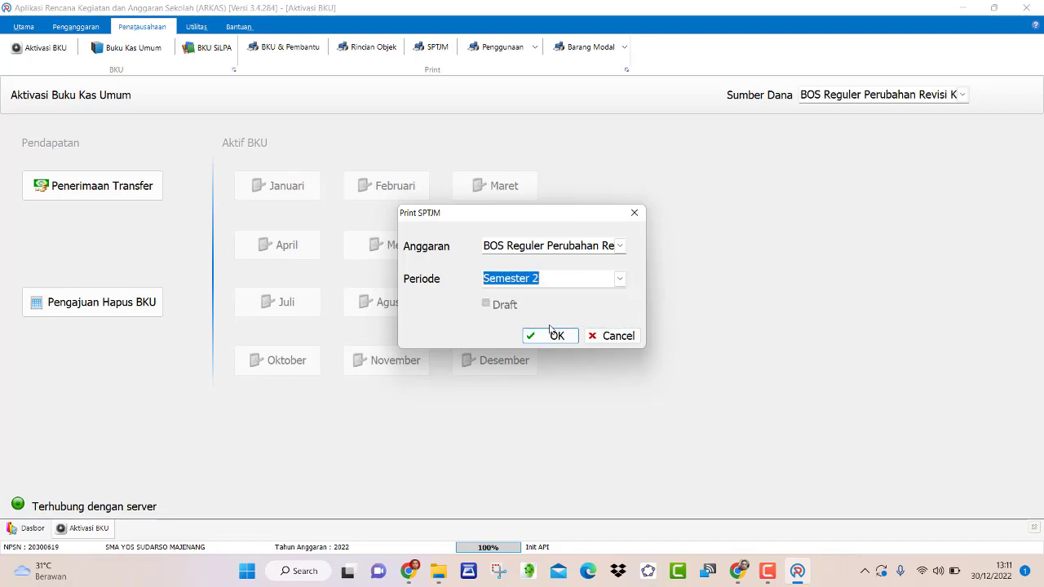
pyautogui.click(558, 338)
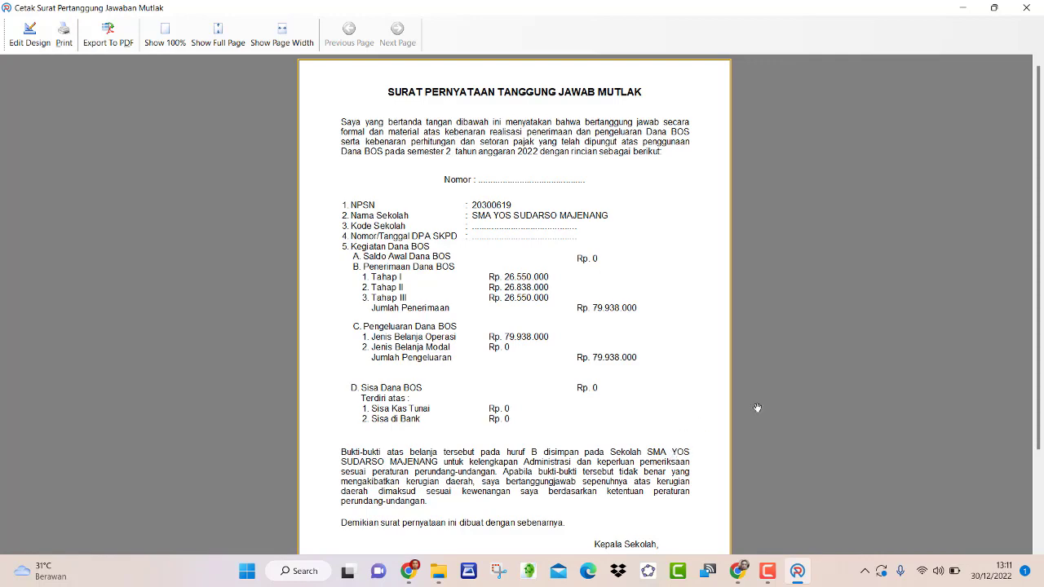
pyautogui.scroll(-3, 535, 374)
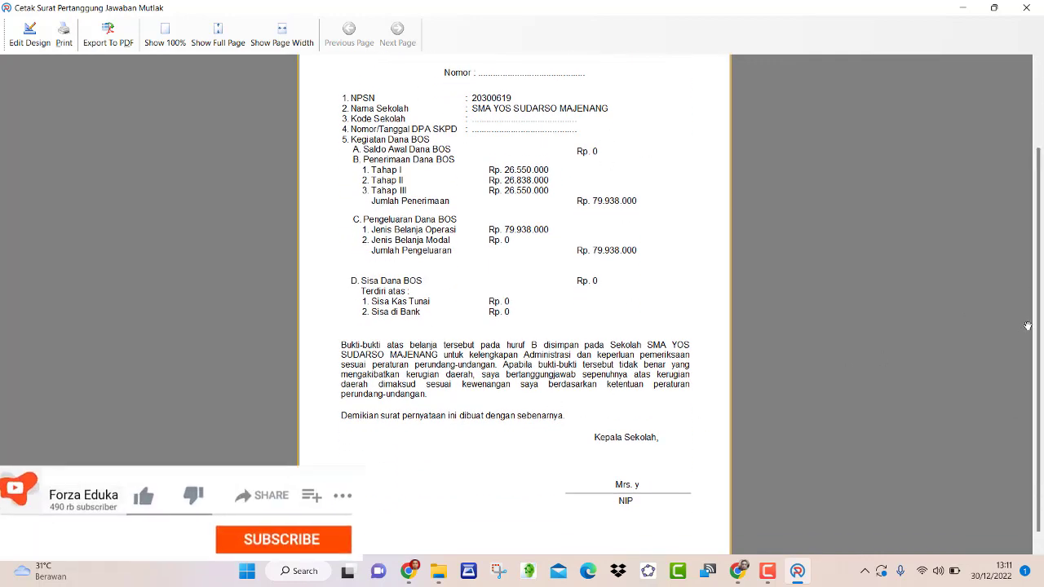
pyautogui.scroll(3, 1037, 320)
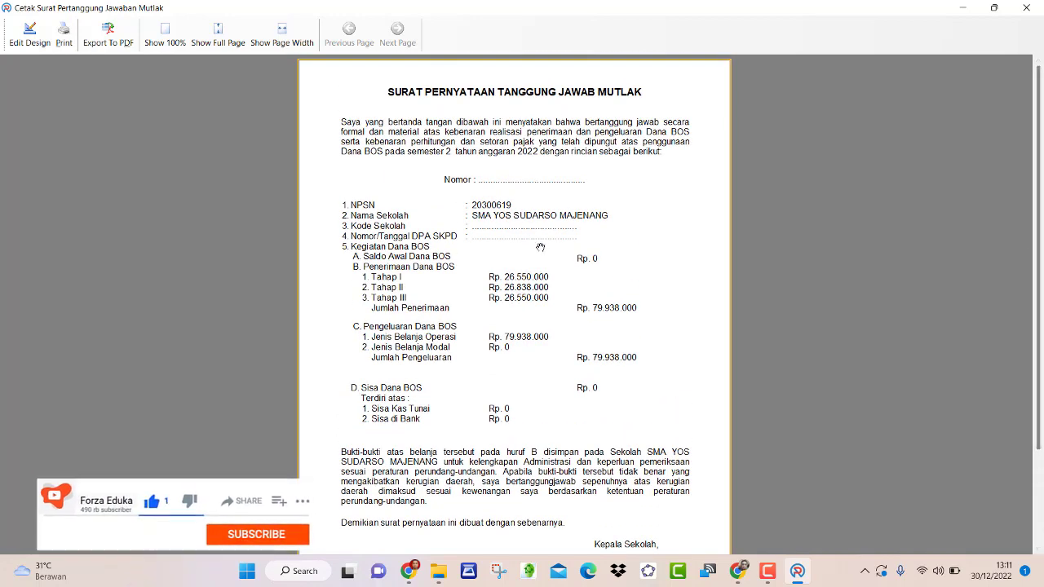
pyautogui.click(1029, 7)
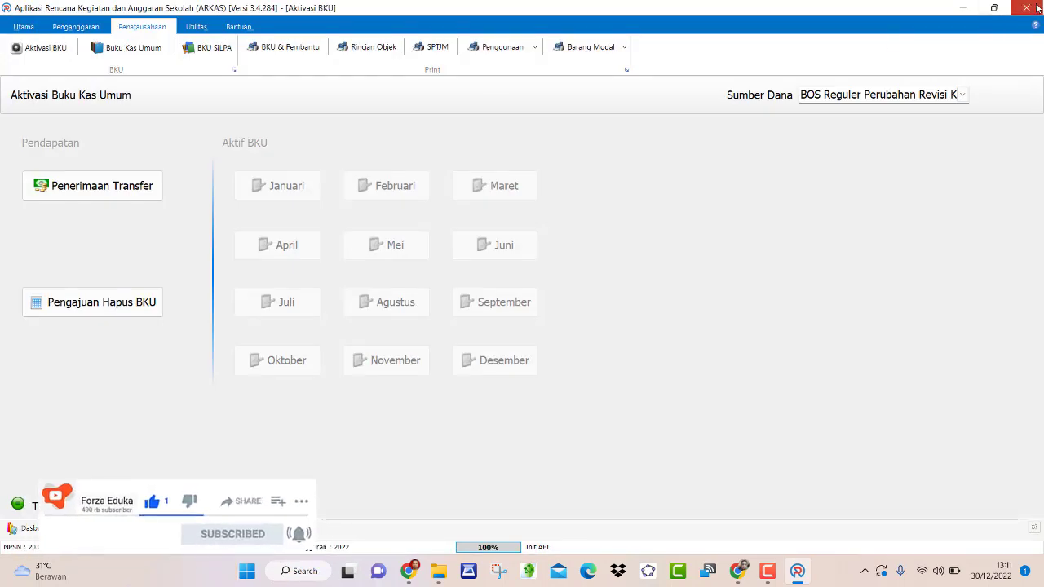
# - Quit ARKAS and return to the Forza Eduka channel's Videos page in Chrome
pyautogui.click(566, 293)
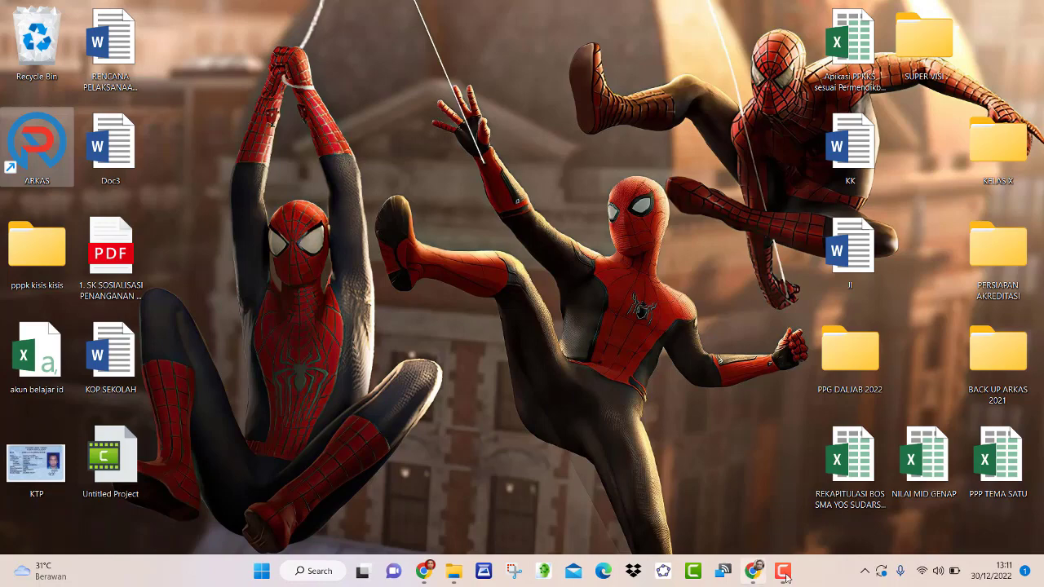
pyautogui.click(752, 571)
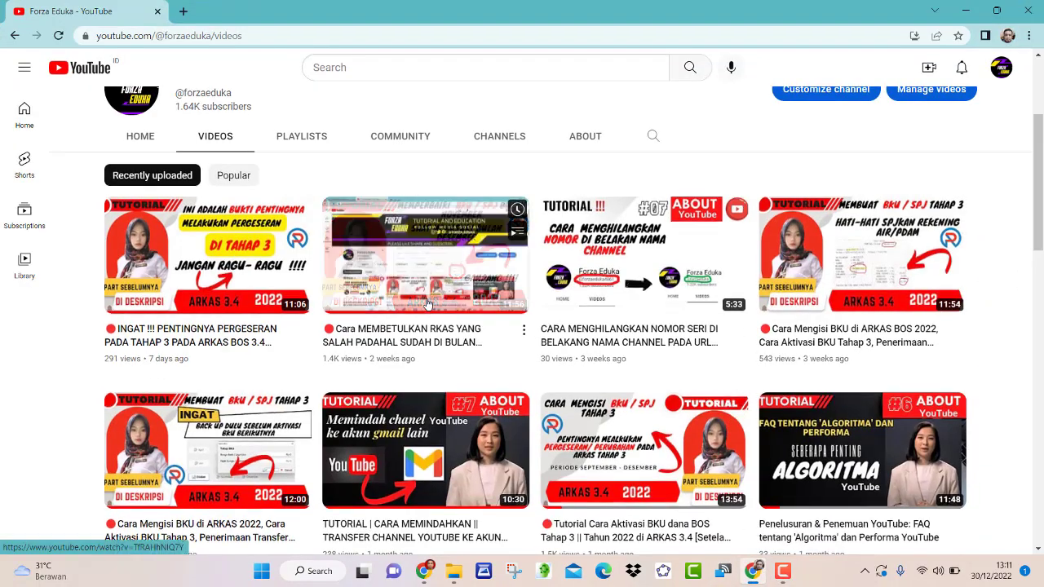
pyautogui.scroll(3, 426, 302)
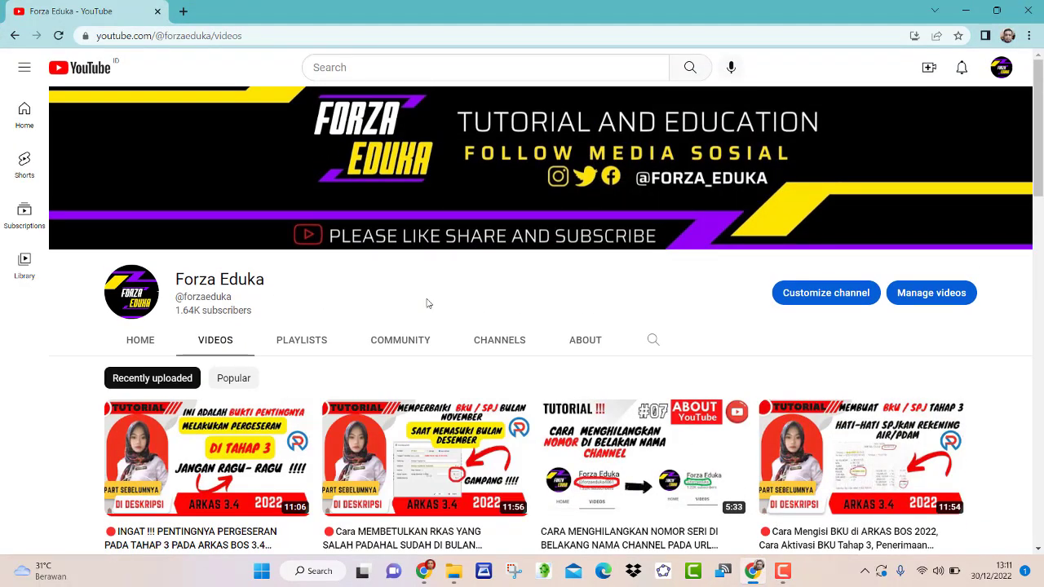